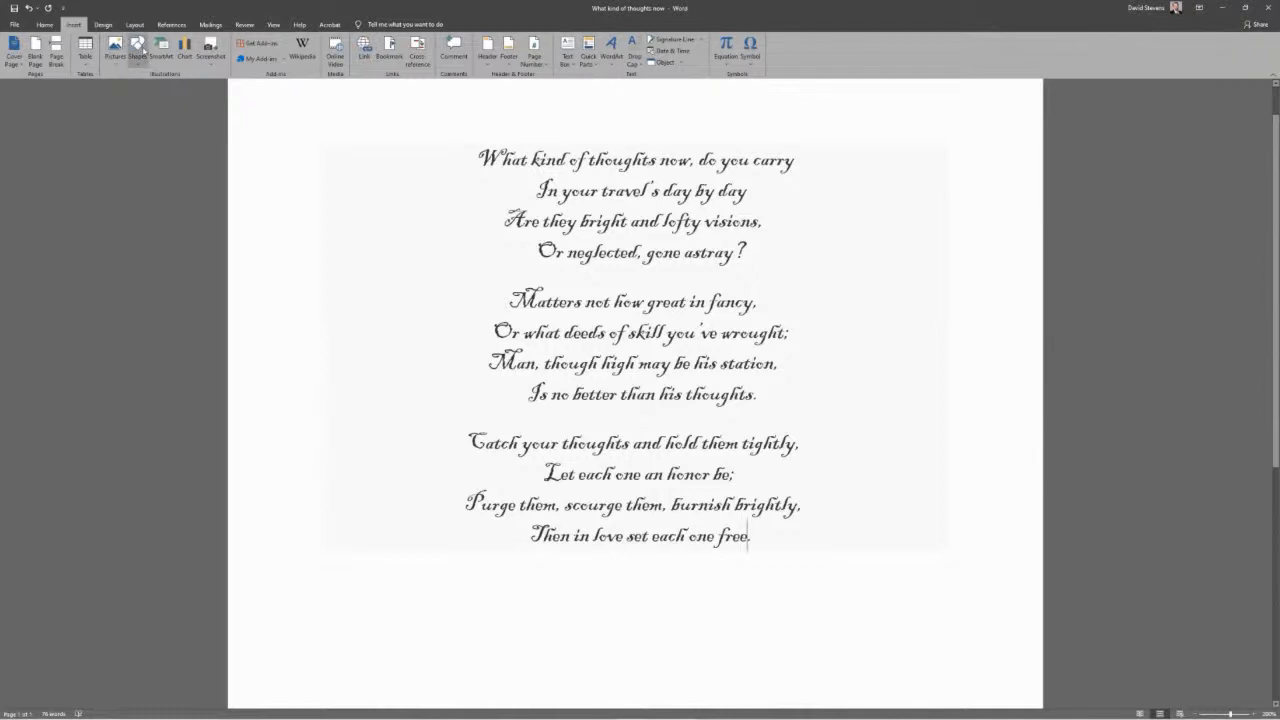
Draw a rounded rectangle about 4.5 inches wide and 5.1 inches high around the poem
click(138, 48)
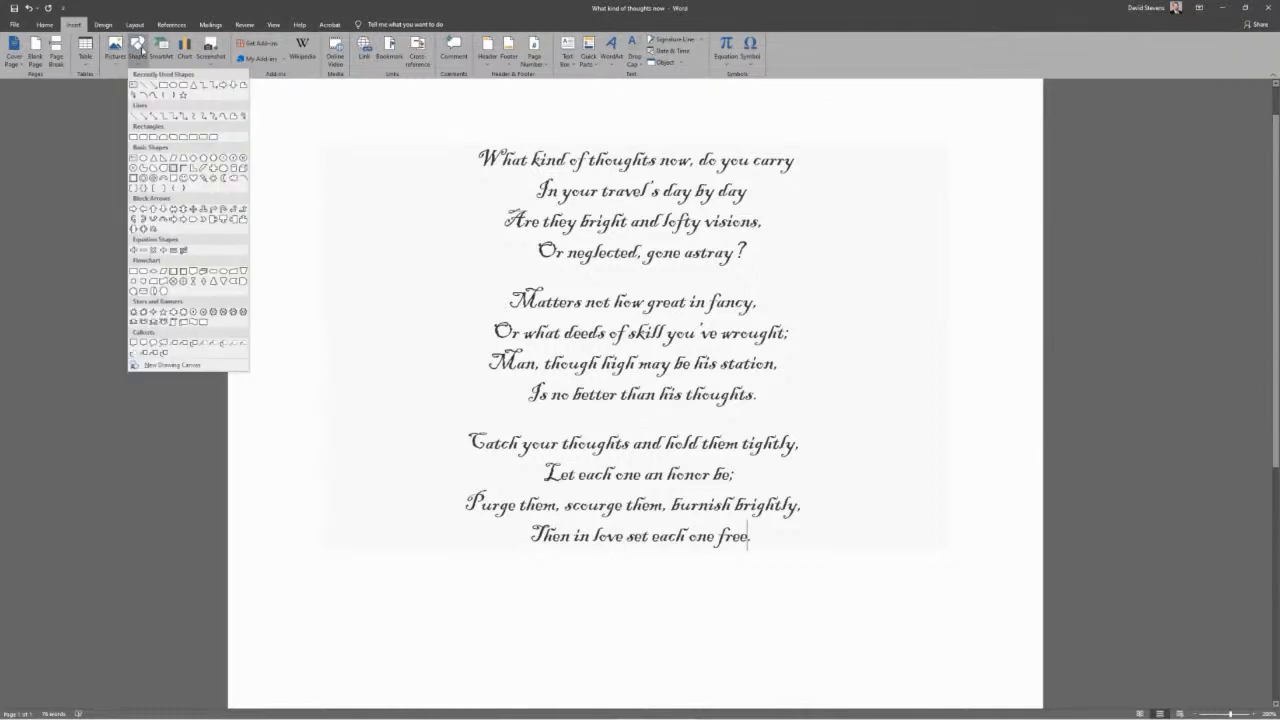
click(191, 85)
mouse_move(417, 115)
mouse_down()
mouse_move(630, 487)
mouse_move(797, 600)
mouse_move(846, 606)
mouse_up()
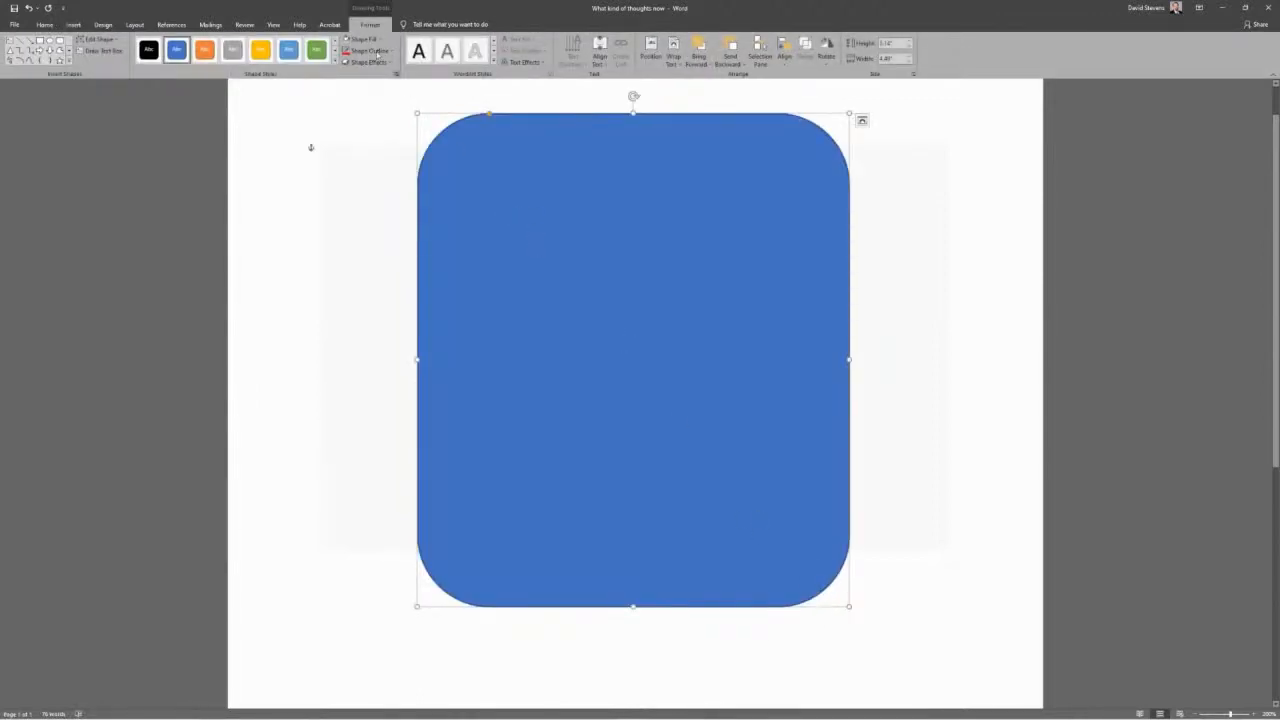
Format the rounded rectangle with no fill and a red outline, then deselect it
click(373, 40)
click(366, 127)
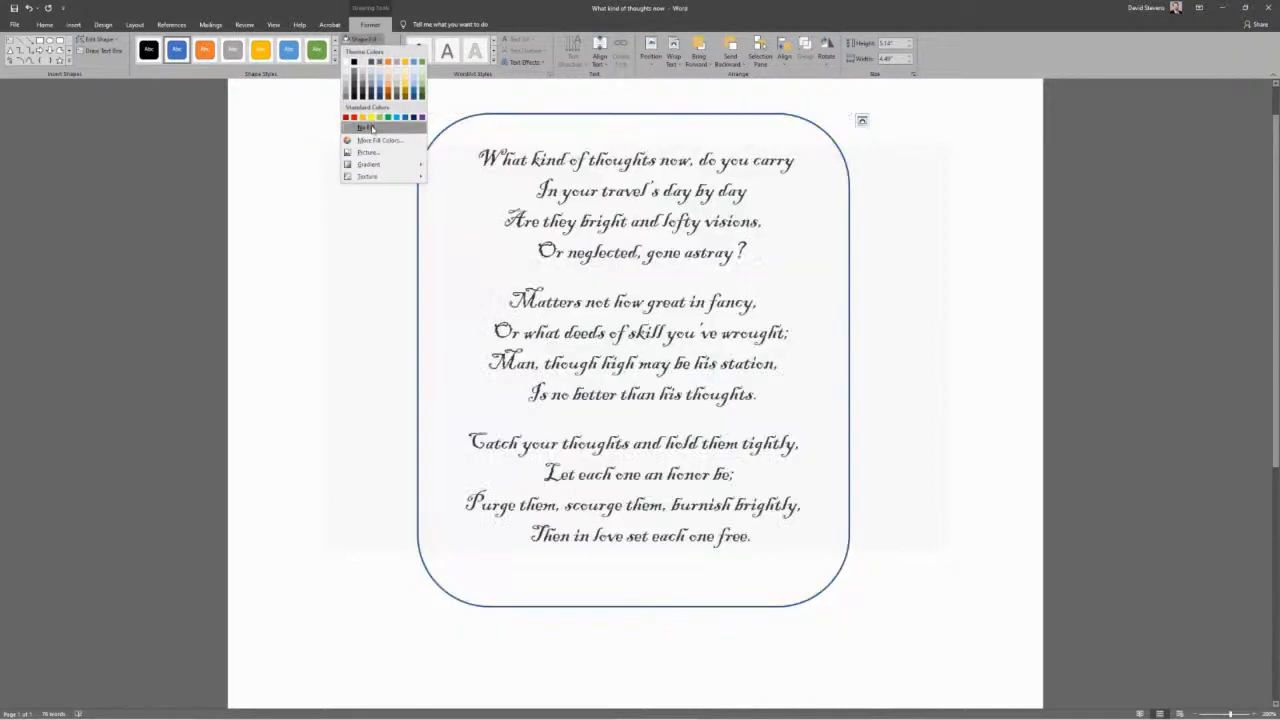
click(368, 50)
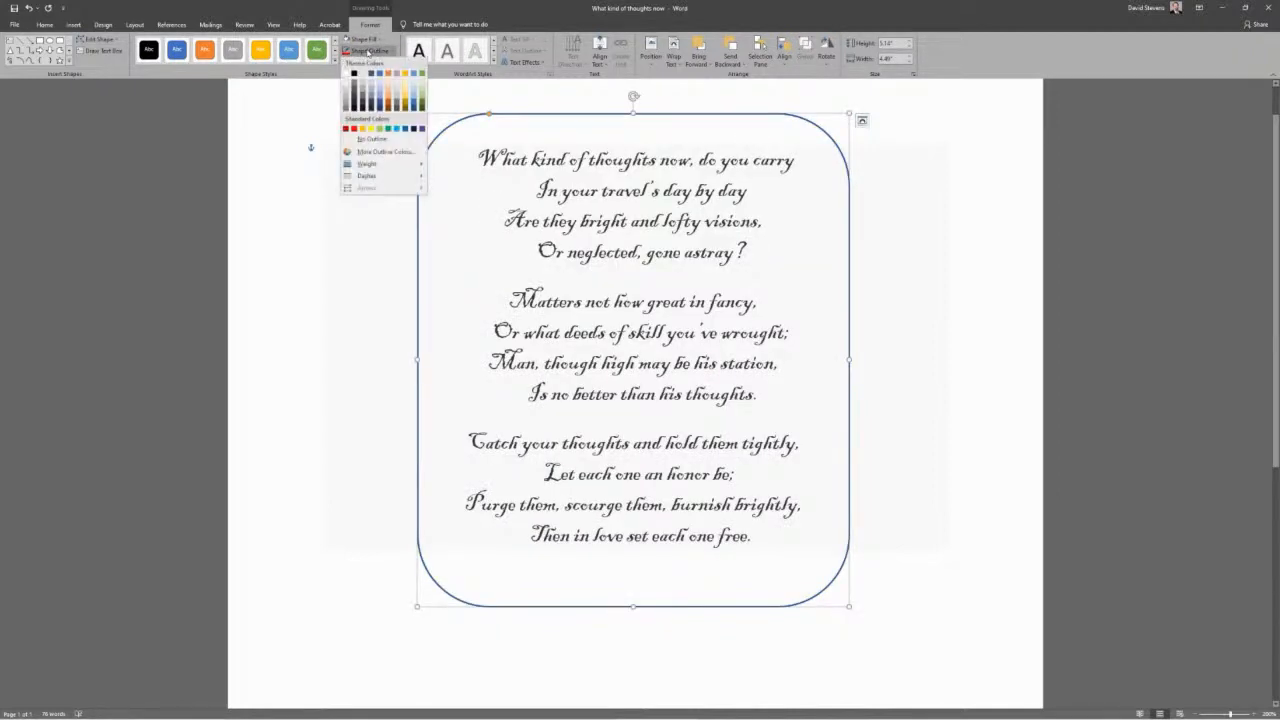
click(354, 129)
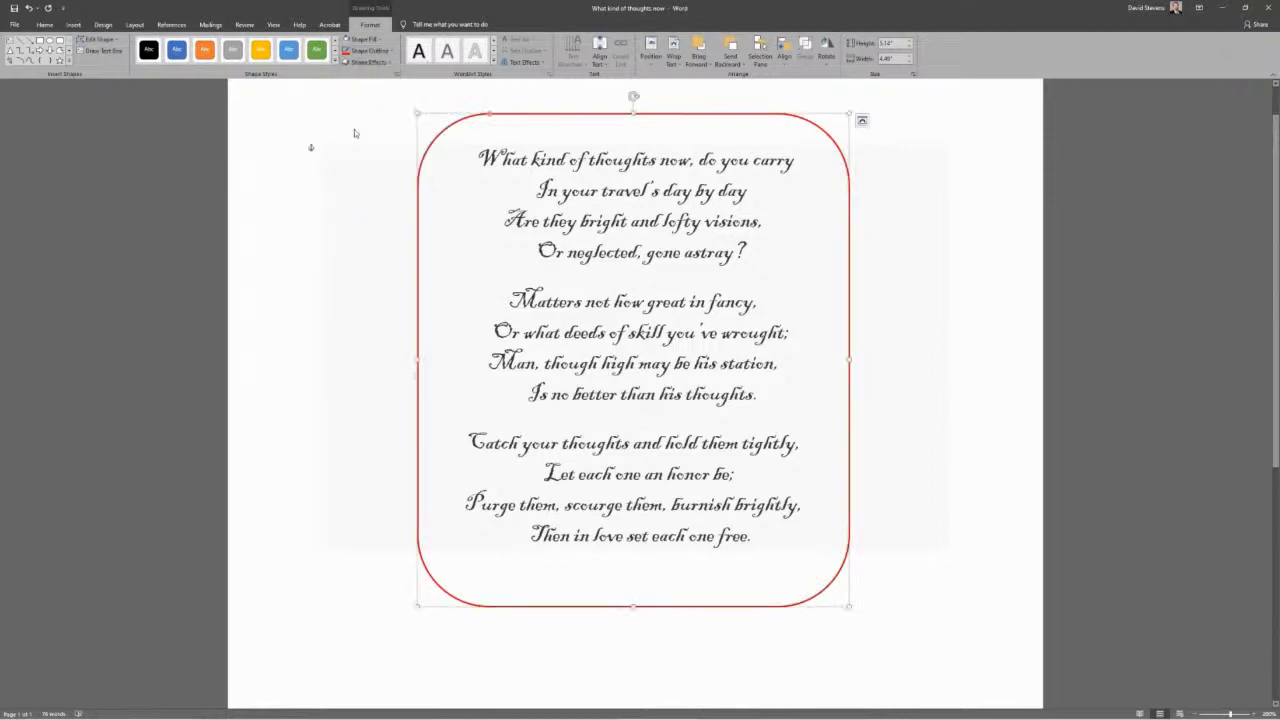
click(288, 136)
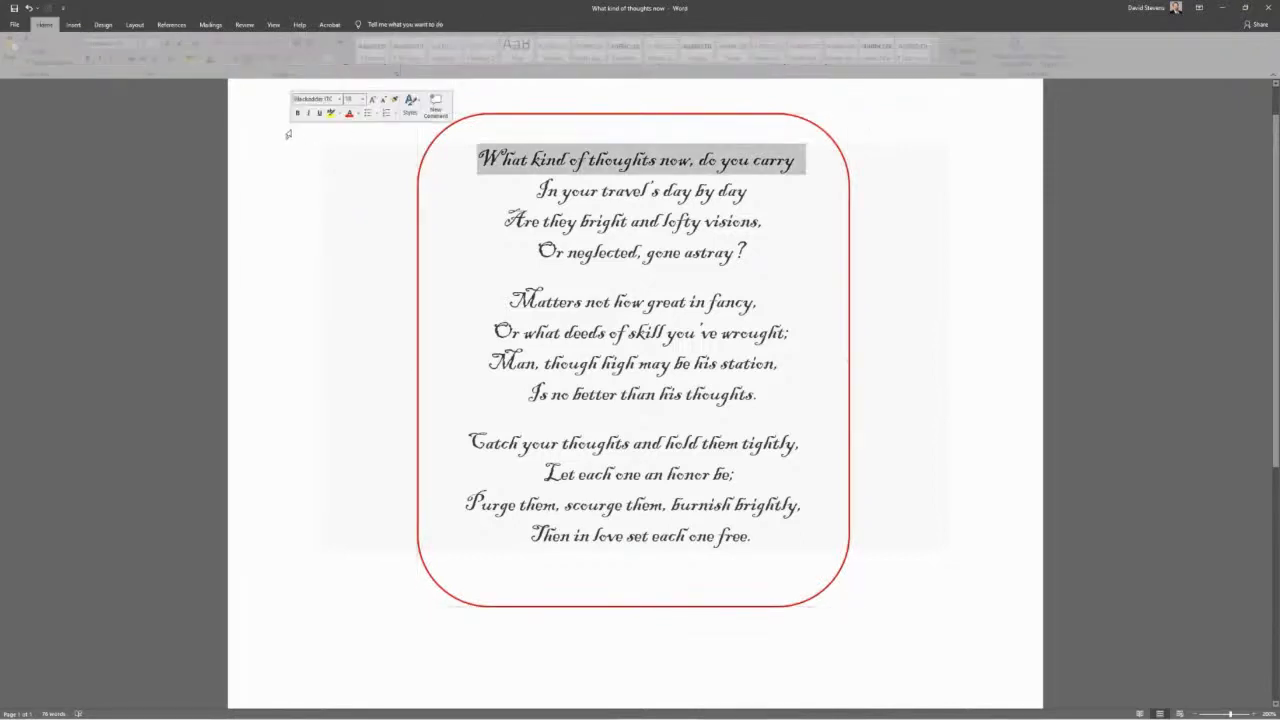
Save the poem document to the Desktop as a PDF named What kind of thoughts now
click(14, 24)
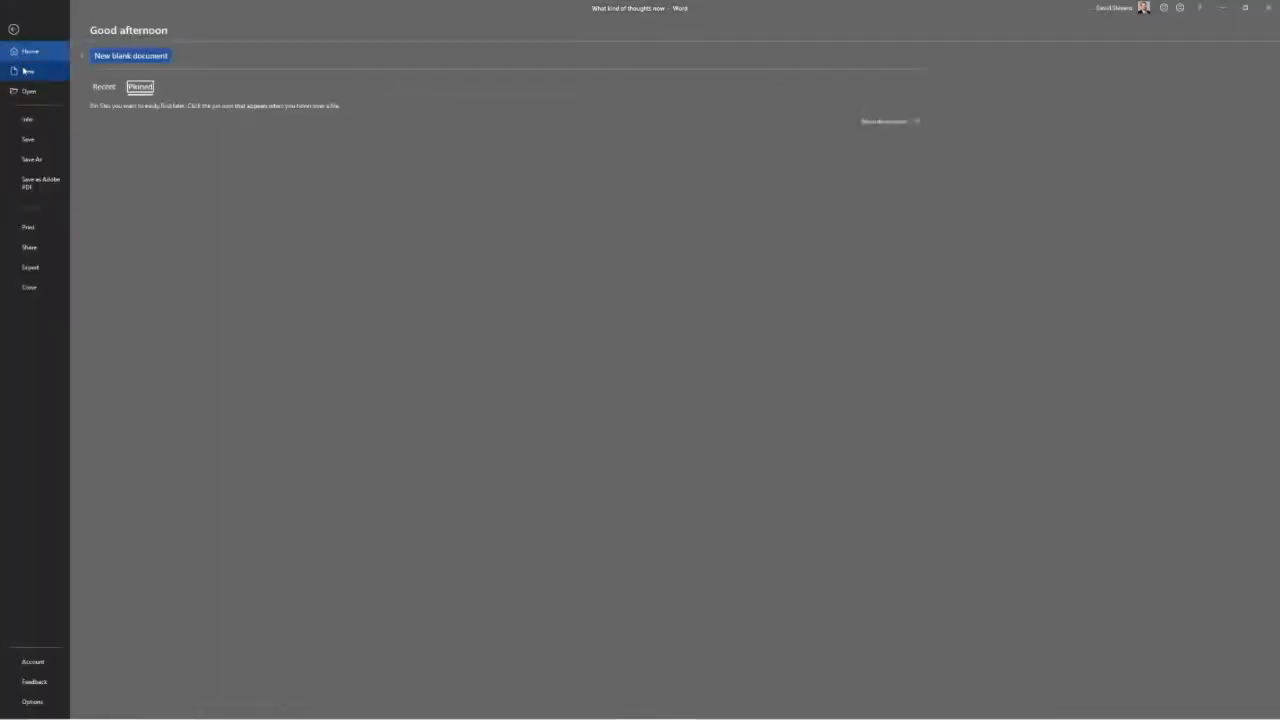
click(41, 162)
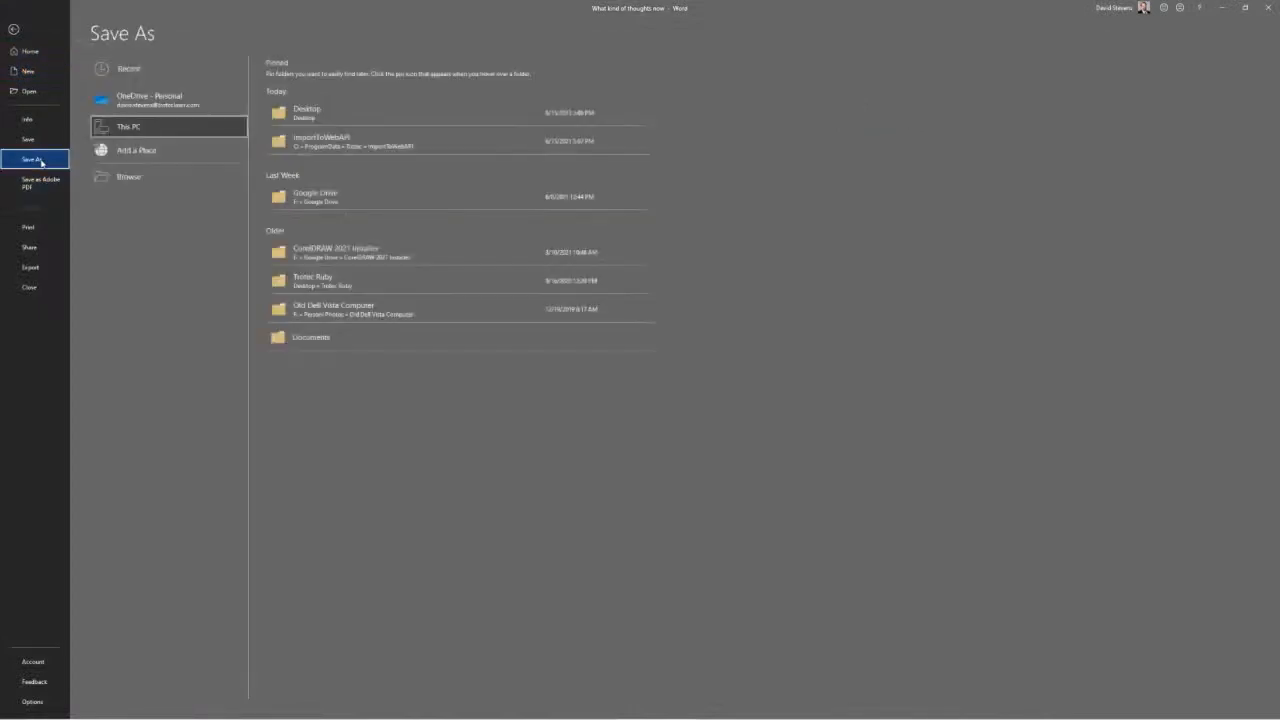
click(296, 114)
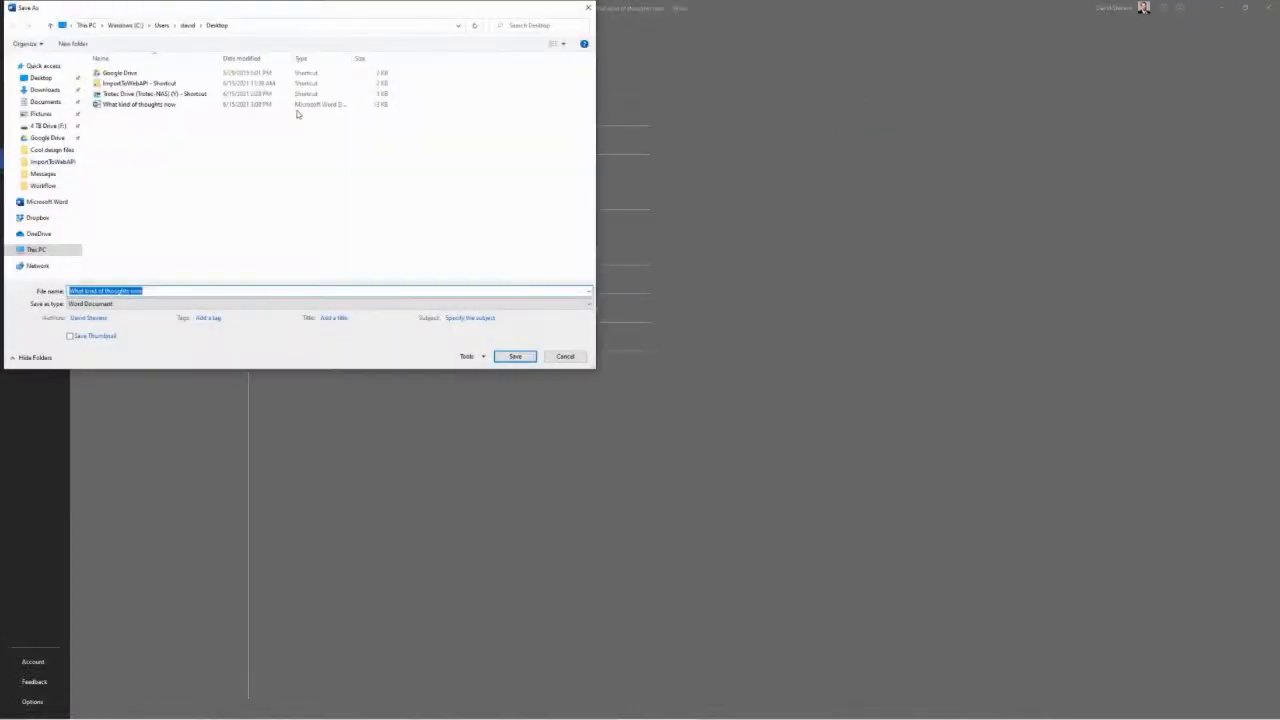
click(148, 304)
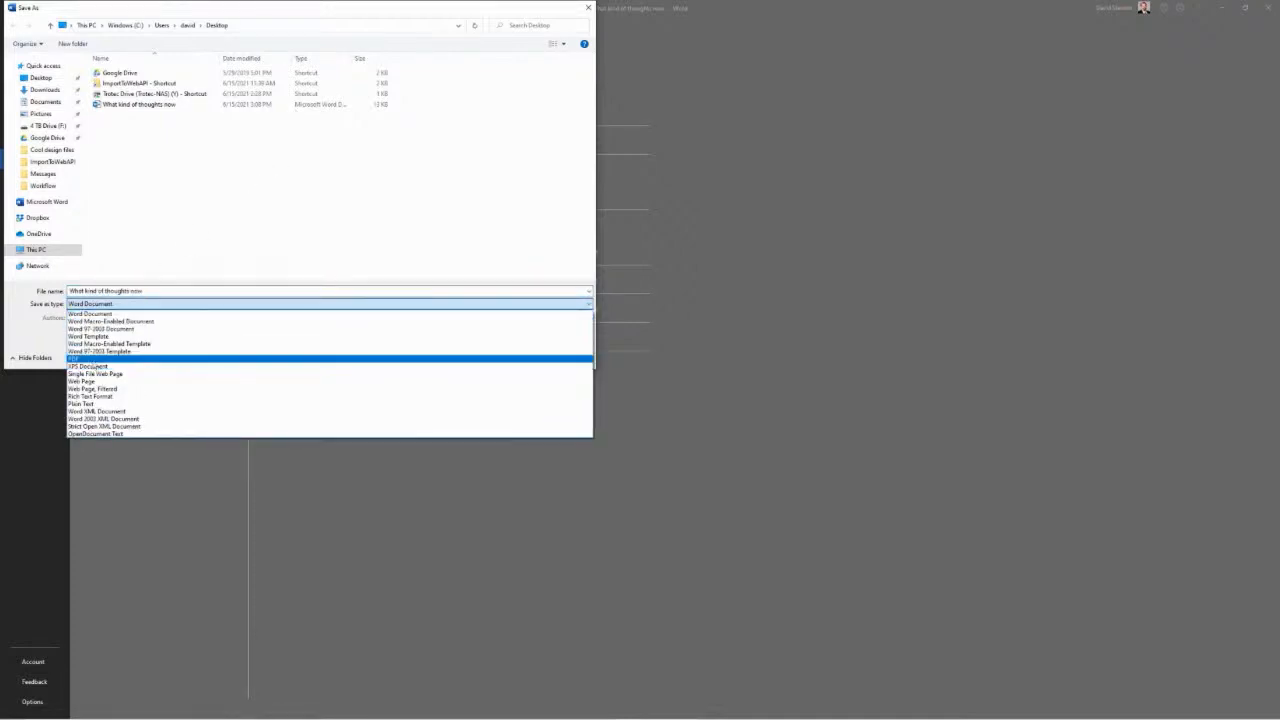
click(90, 360)
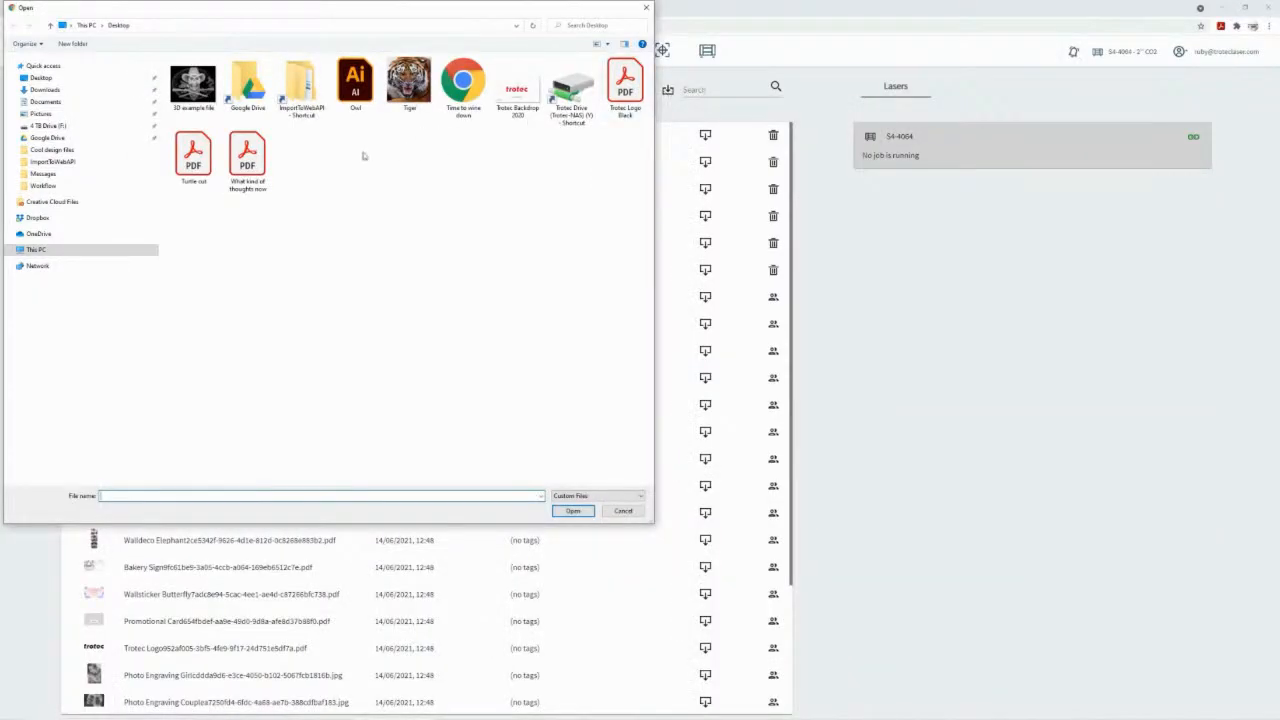
In Trotec Ruby, import What kind of thoughts now.pdf from the Desktop and open it in the design editor
click(259, 165)
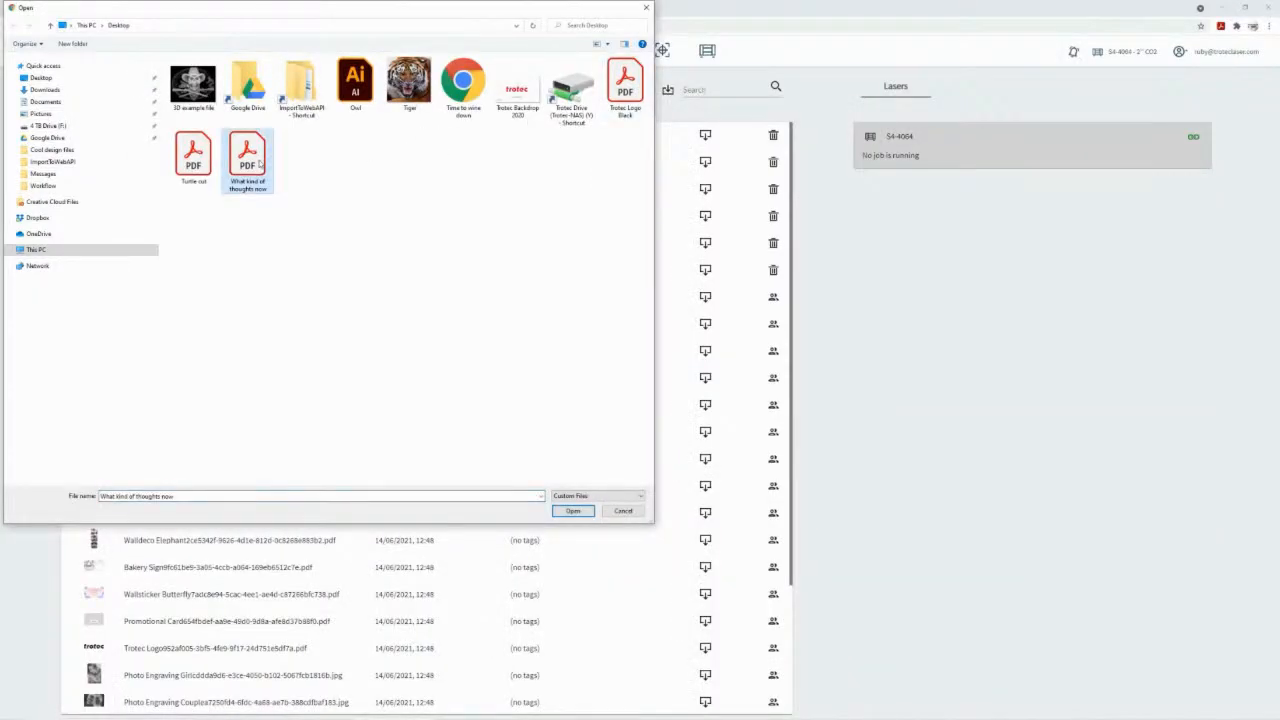
key(Return)
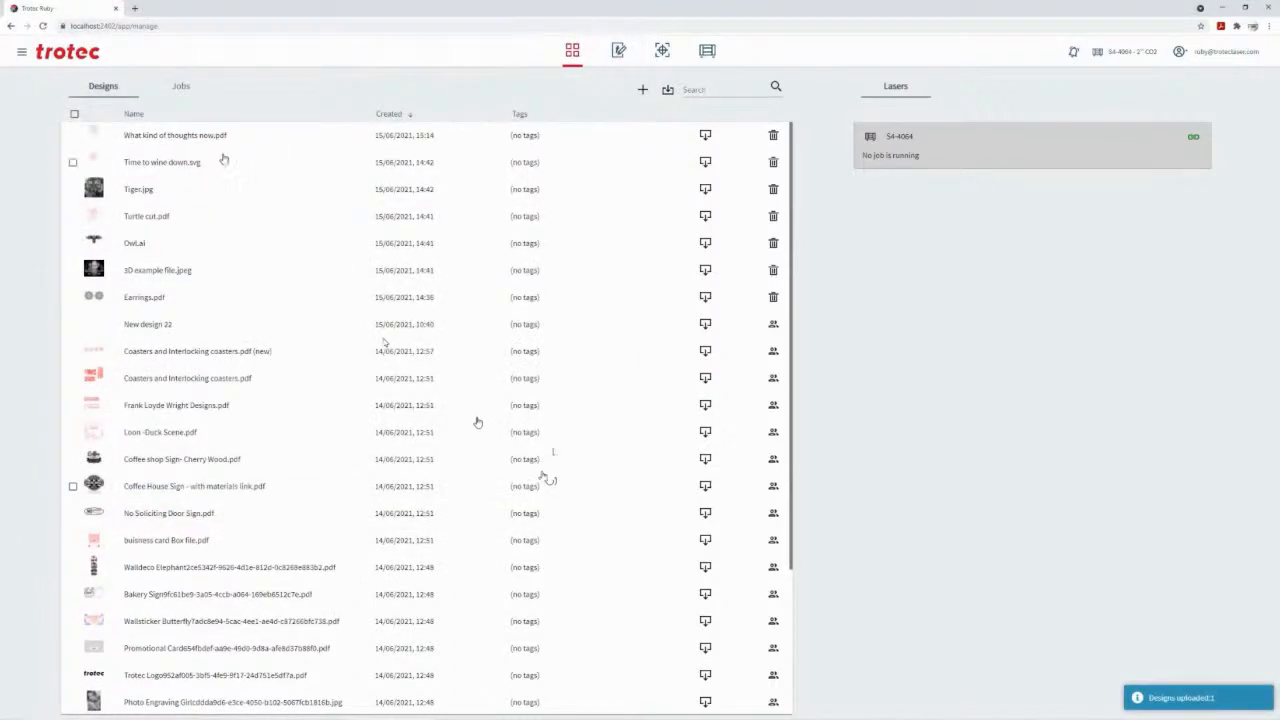
click(197, 140)
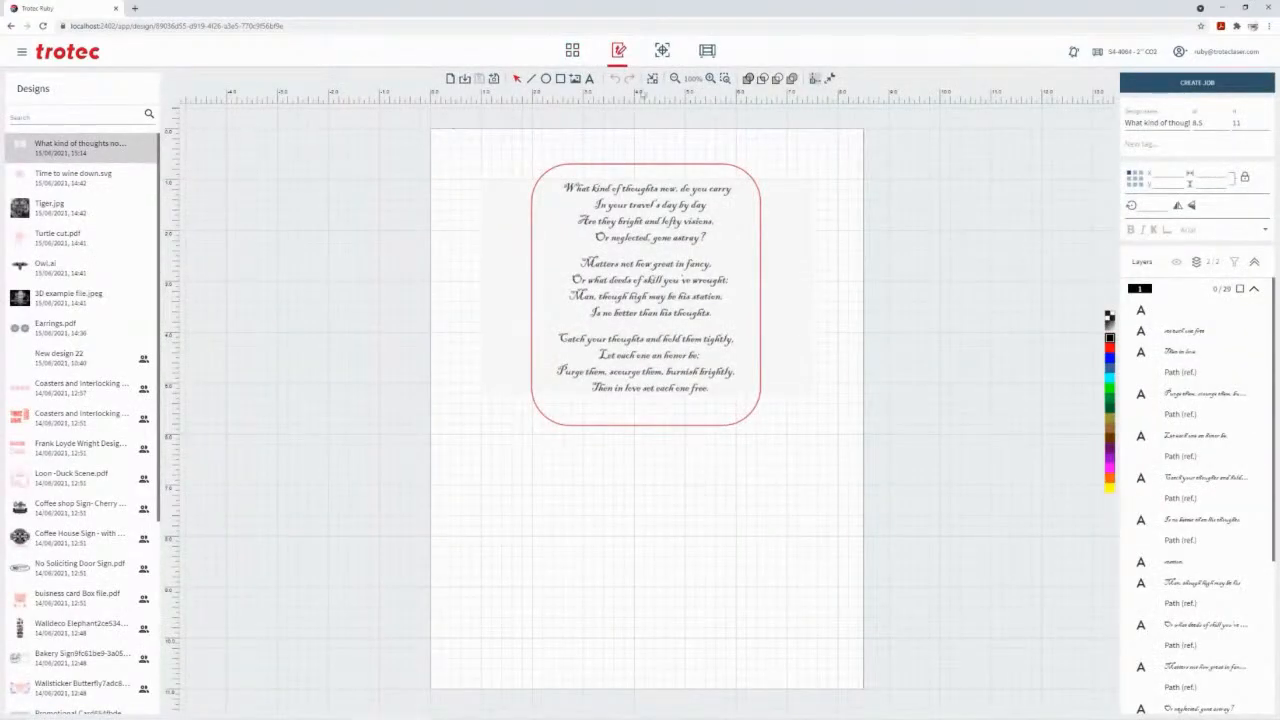
Fit the page to the design and set the red rounded outline's line width to 0
click(652, 78)
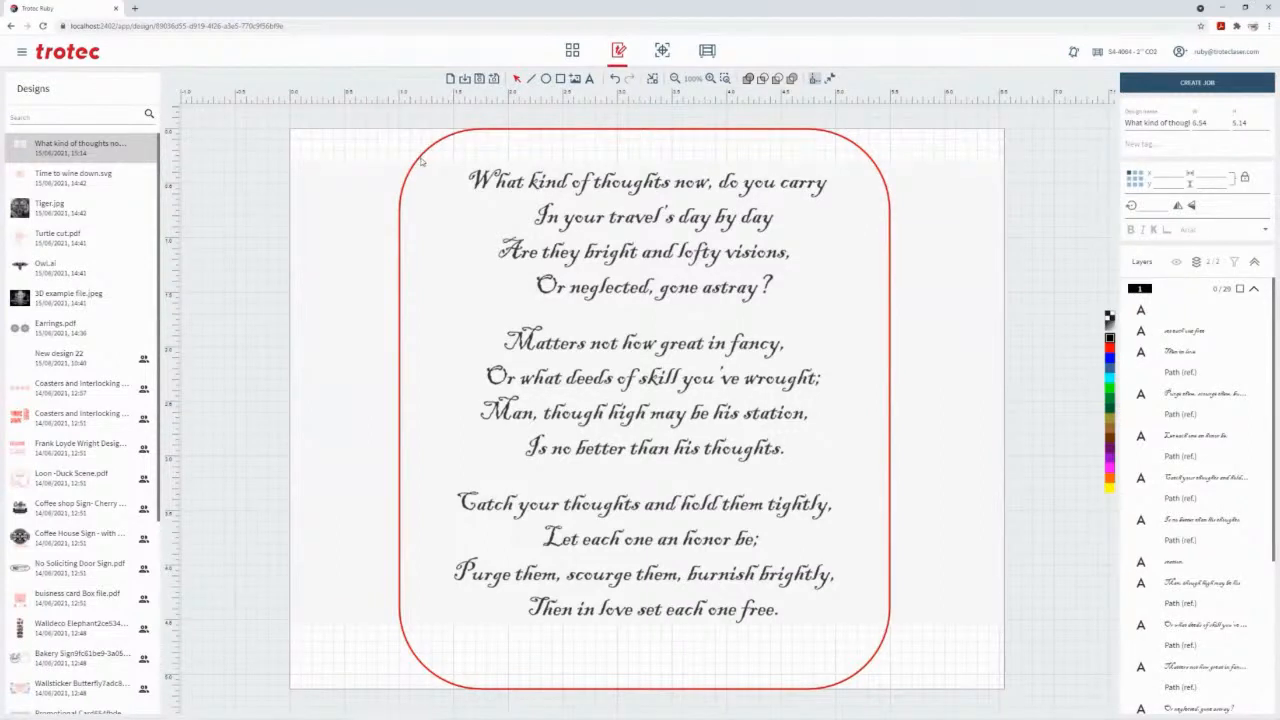
click(419, 162)
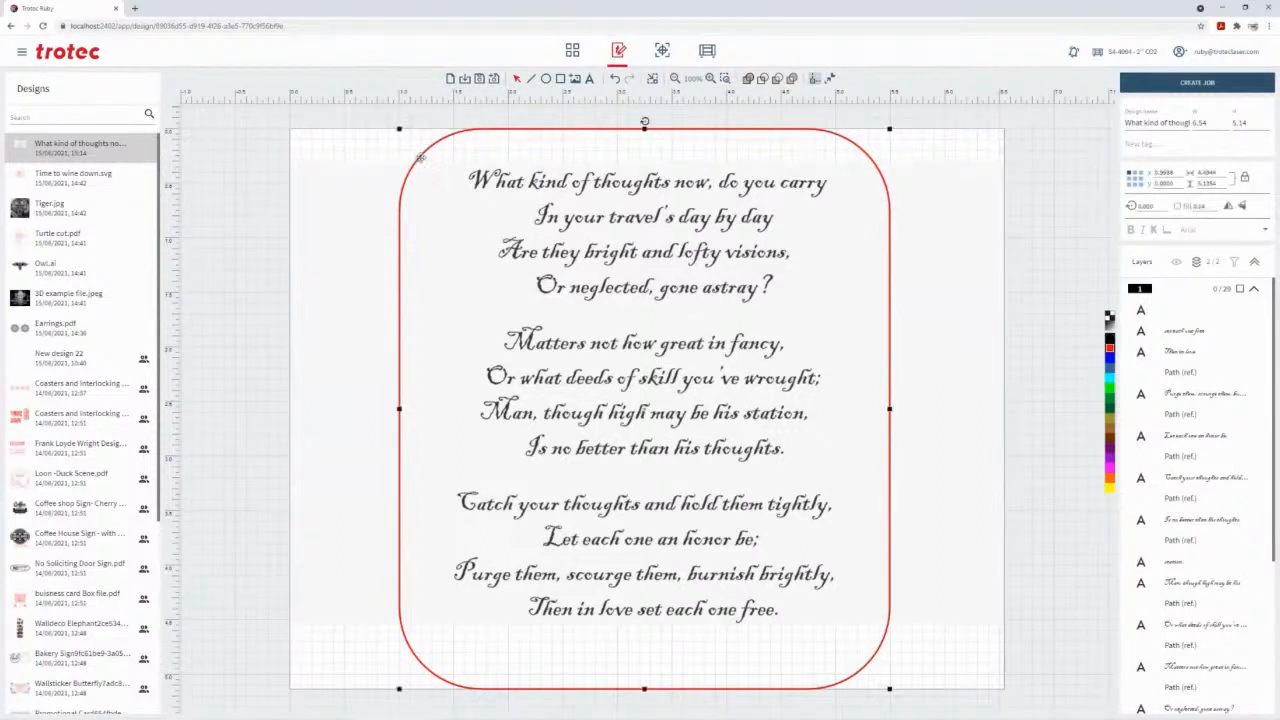
double_click(1199, 207)
text(0)
key(Return)
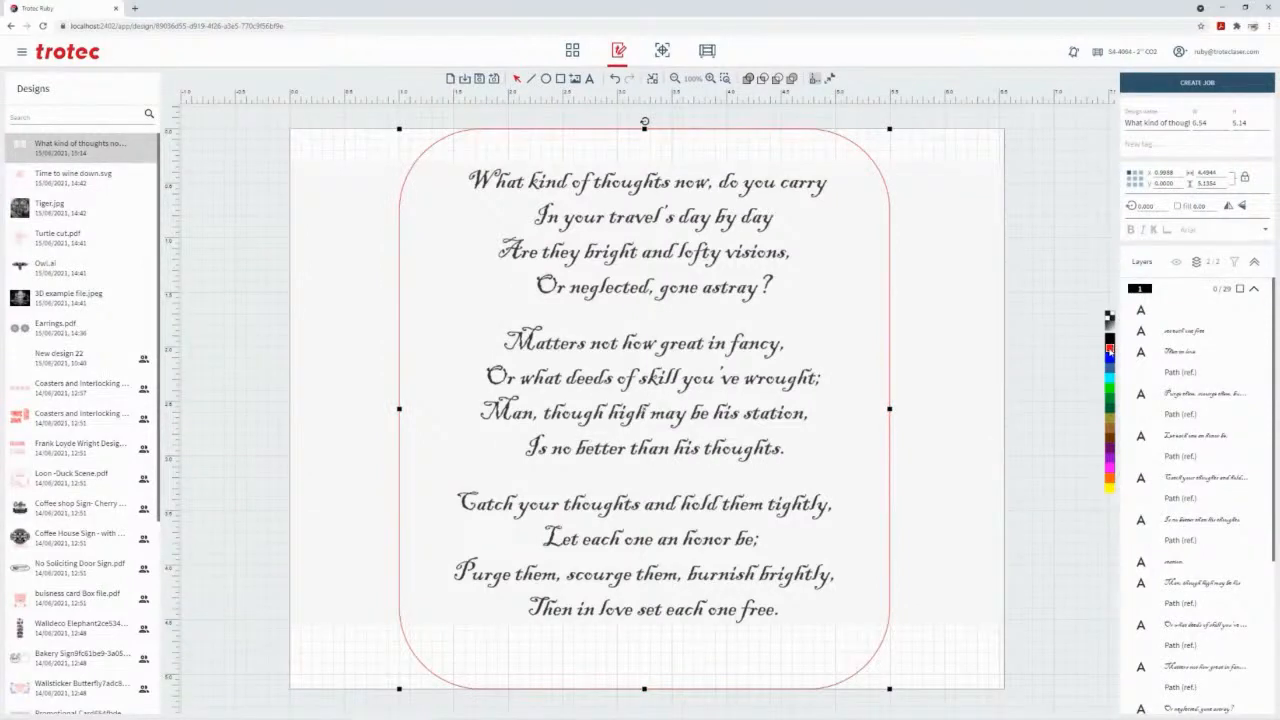
click(251, 201)
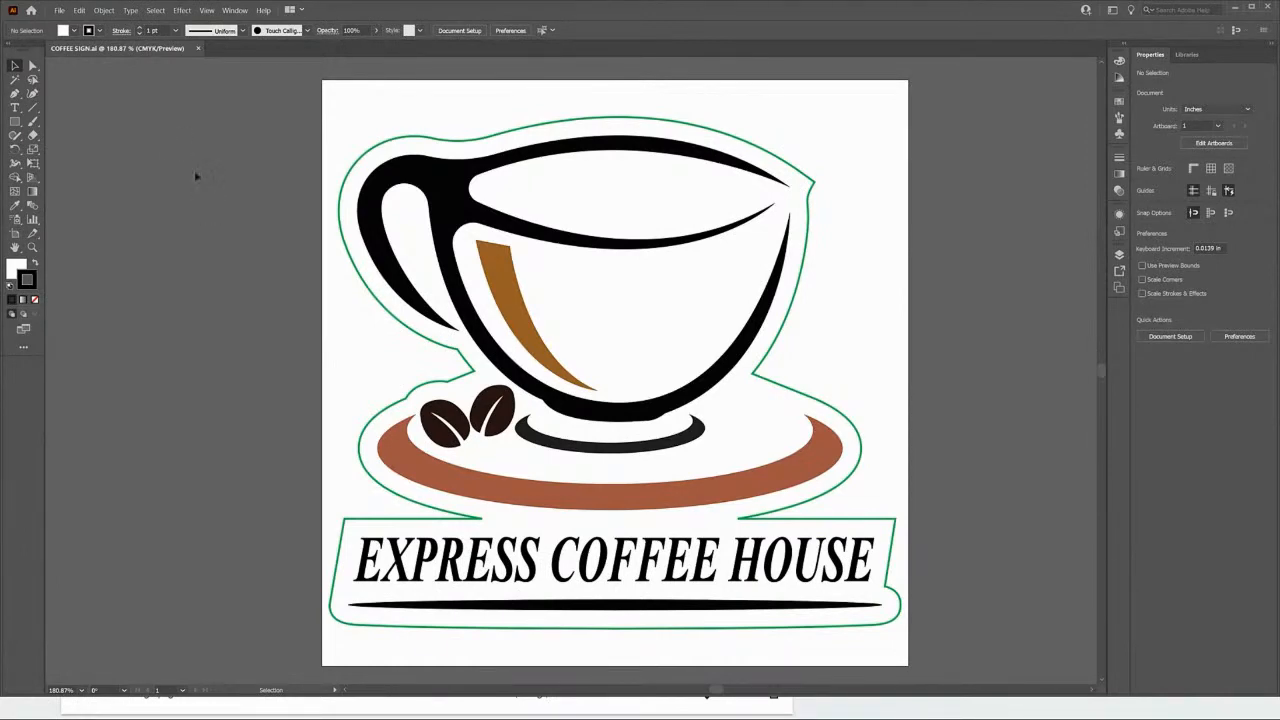
In Adobe Illustrator, save the coffee cup artwork as COFFEE SIGN in Adobe Illustrator (*.AI) format, version Illustrator 2020
key(ctrl+shift+s)
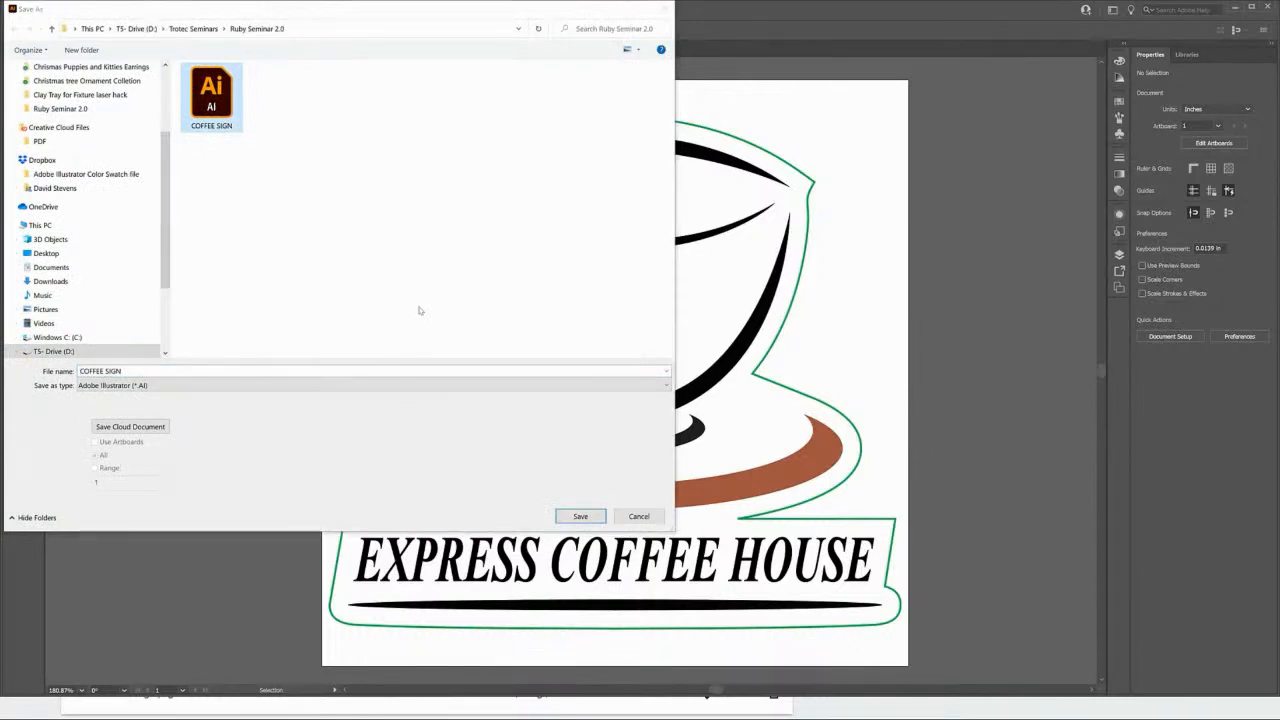
key(Return)
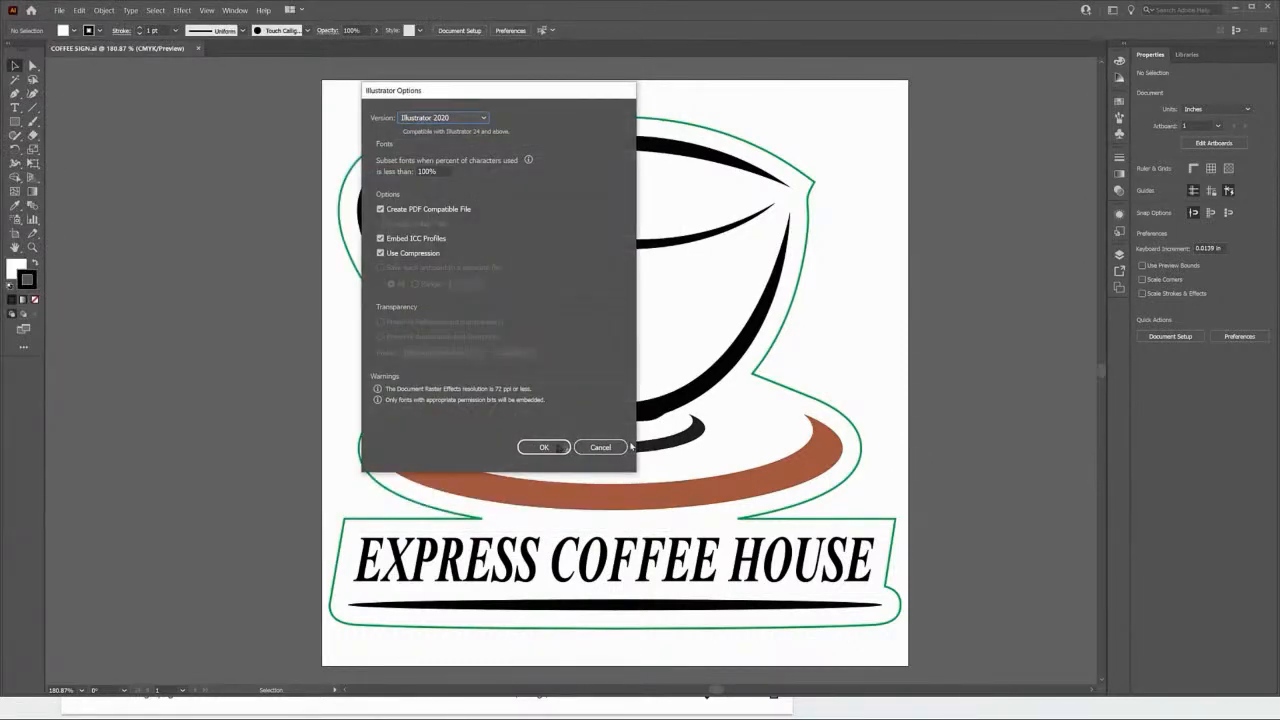
click(545, 447)
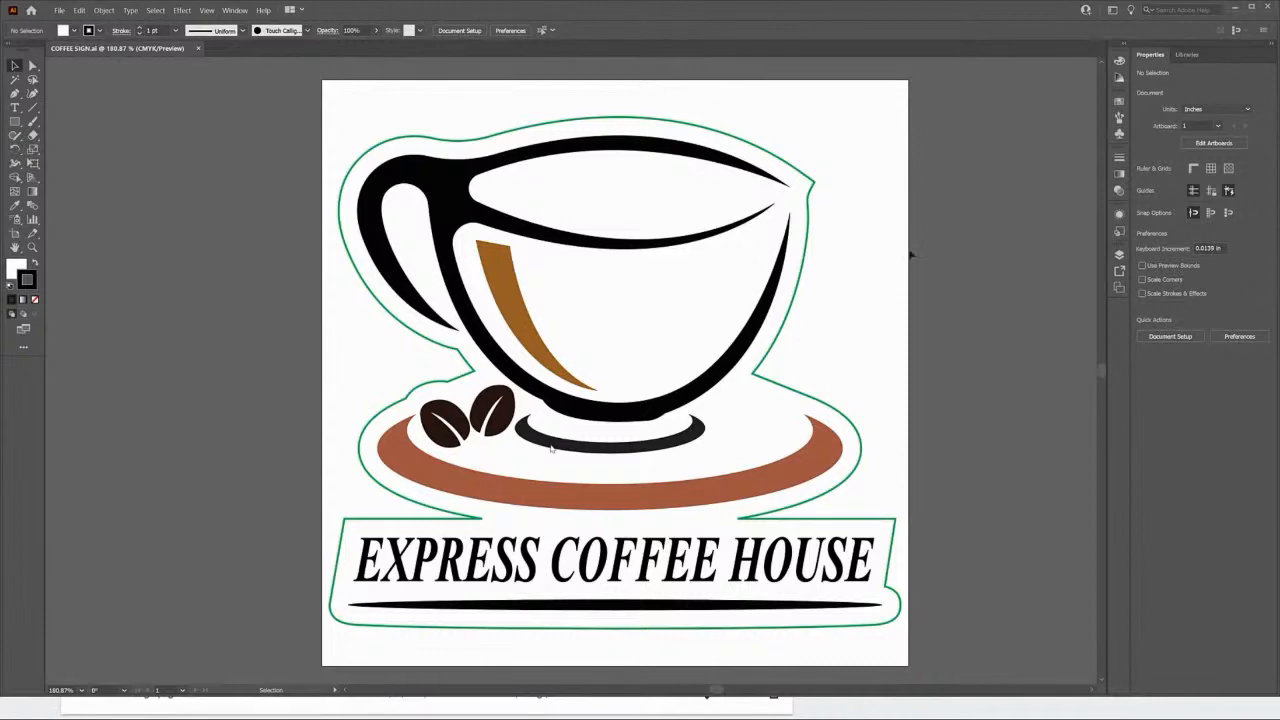
Switch to Trotec Ruby, upload COFFEE SIGN.ai to the designs, and open it in the design editor
click(1235, 8)
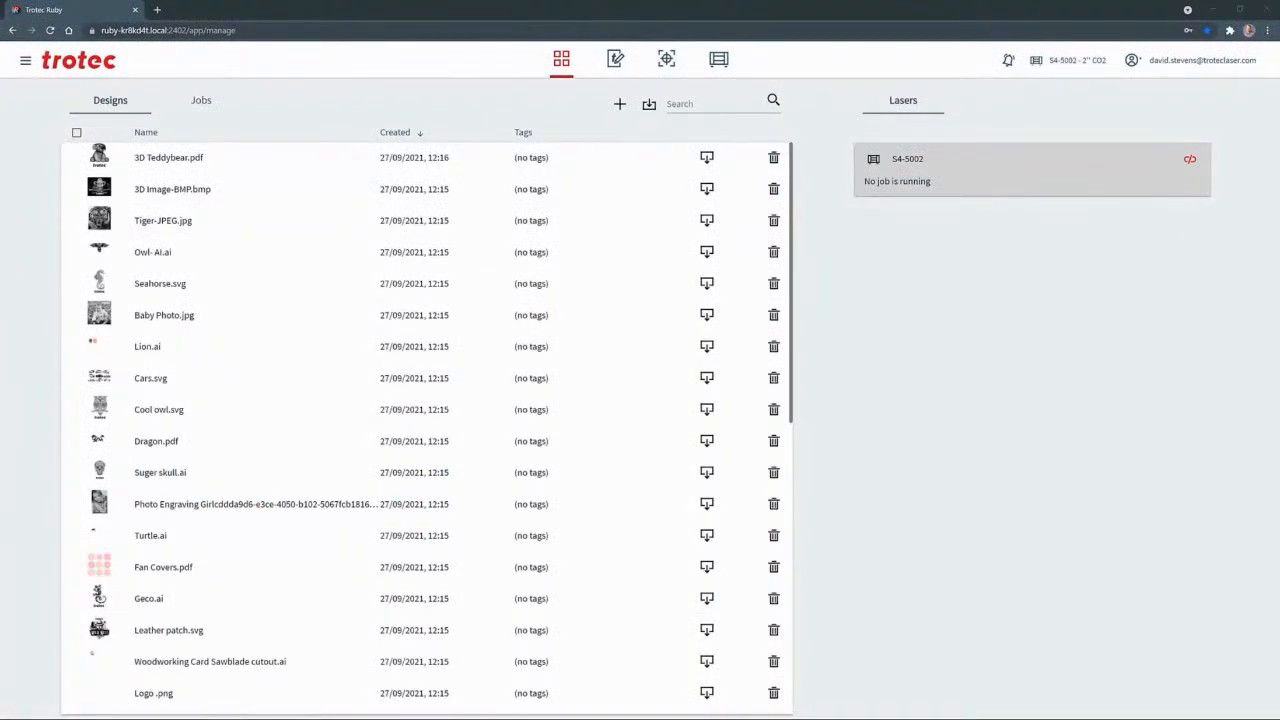
drag(1190, 270, 450, 366)
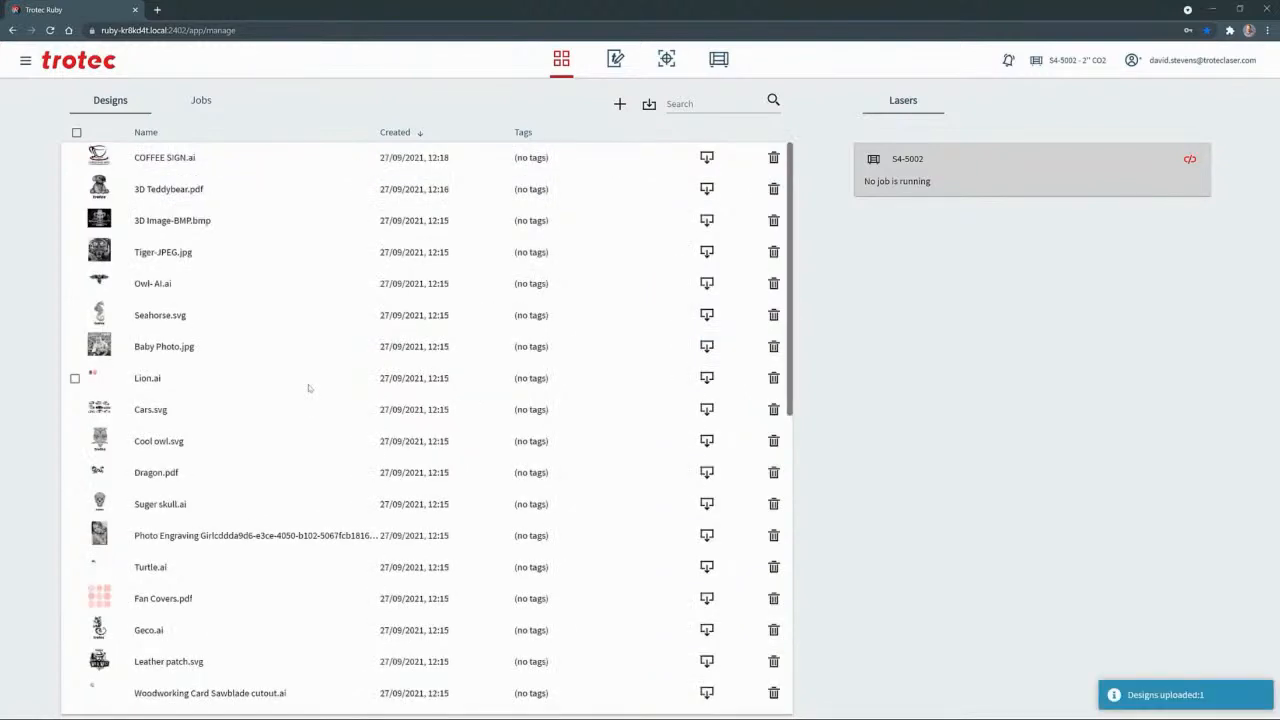
click(244, 163)
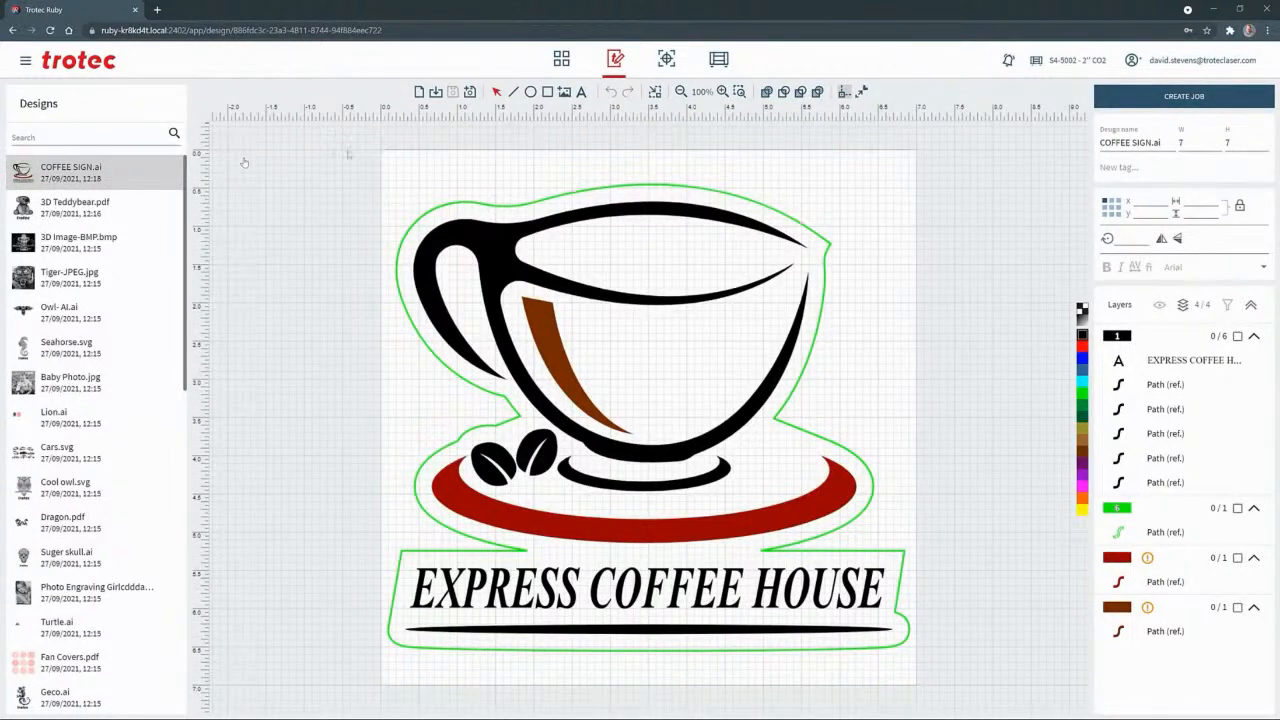
Recolour the cup, saucer and lettering artwork black and the green contour around the sign red
drag(348, 155, 771, 457)
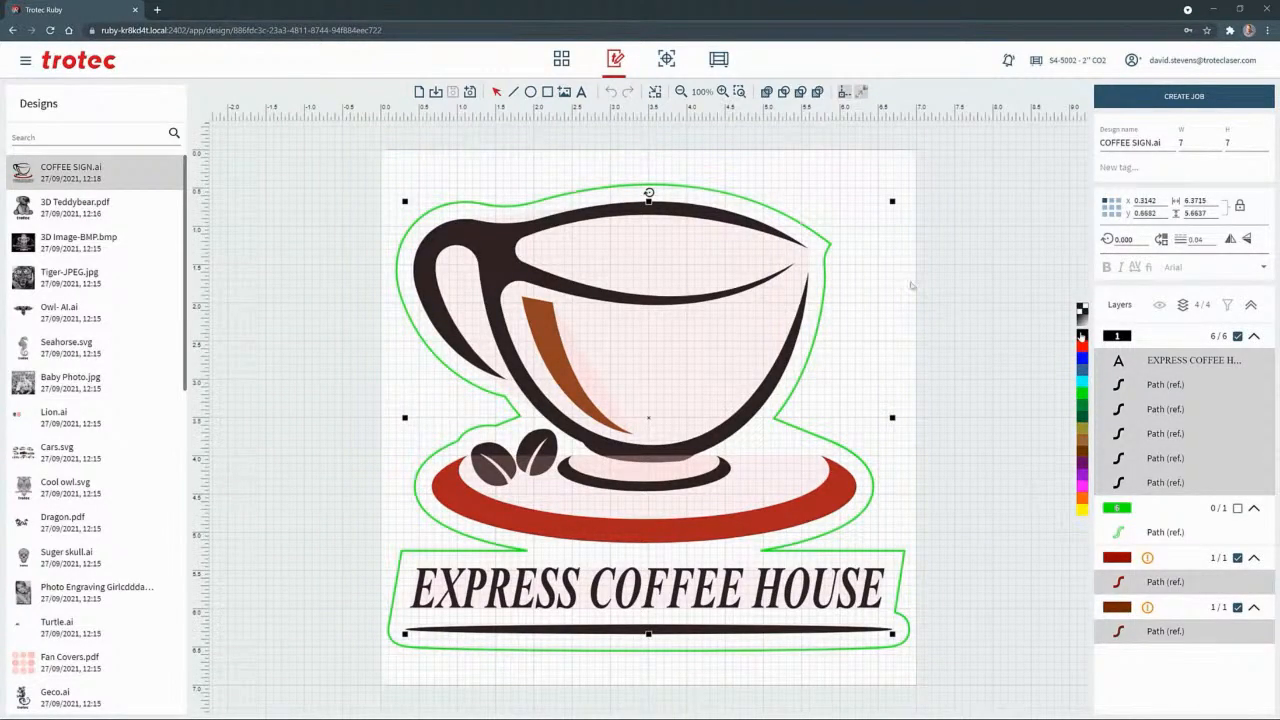
click(900, 285)
click(824, 262)
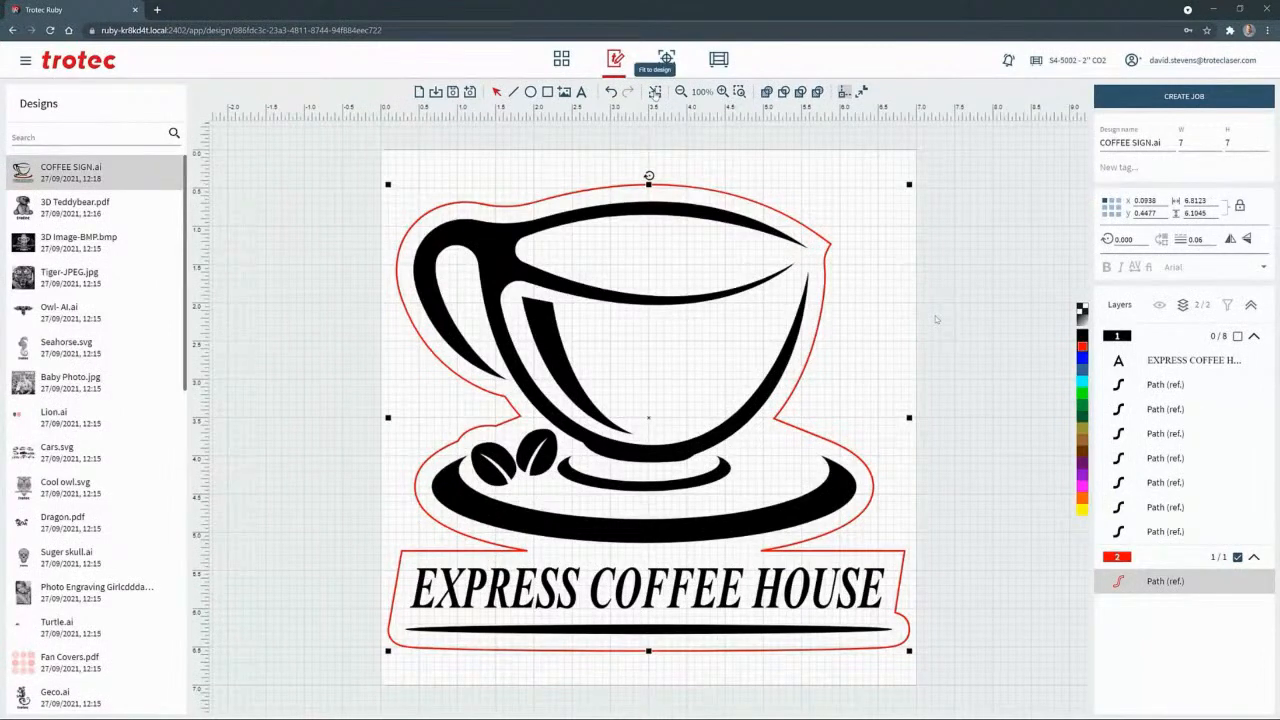
Fit the page to the coffee sign design and create a job from it
click(655, 91)
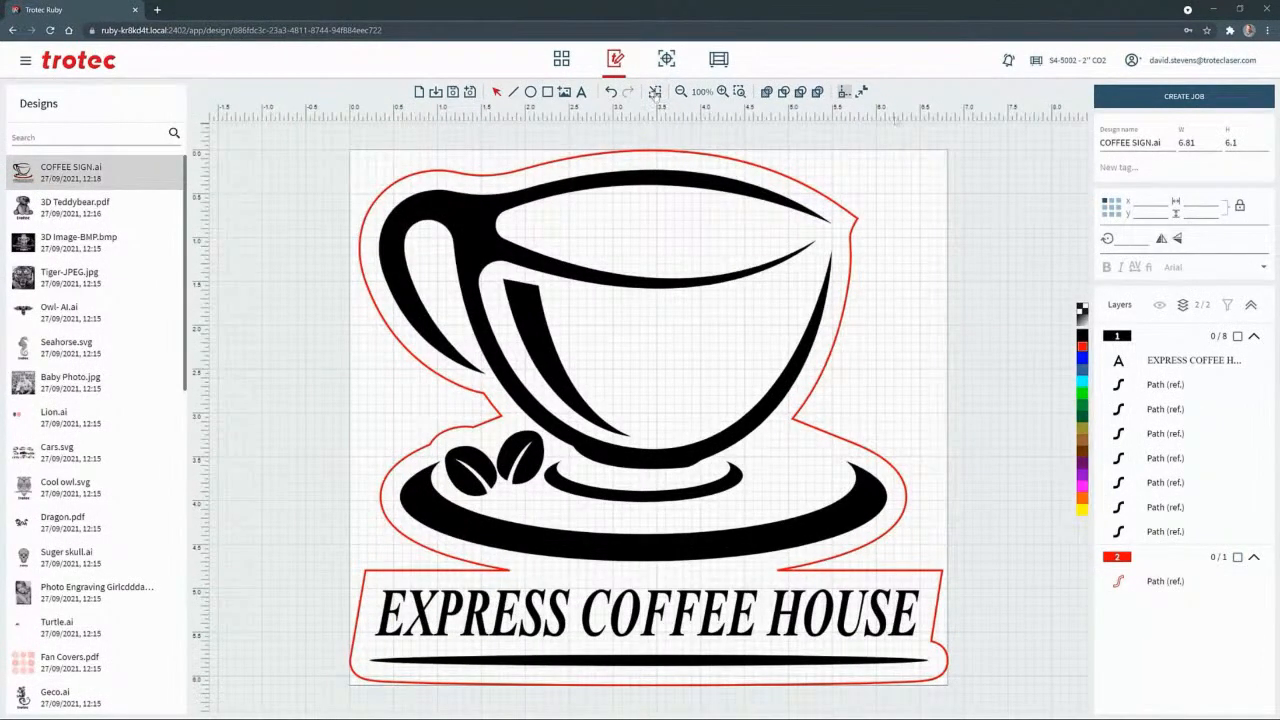
click(1118, 100)
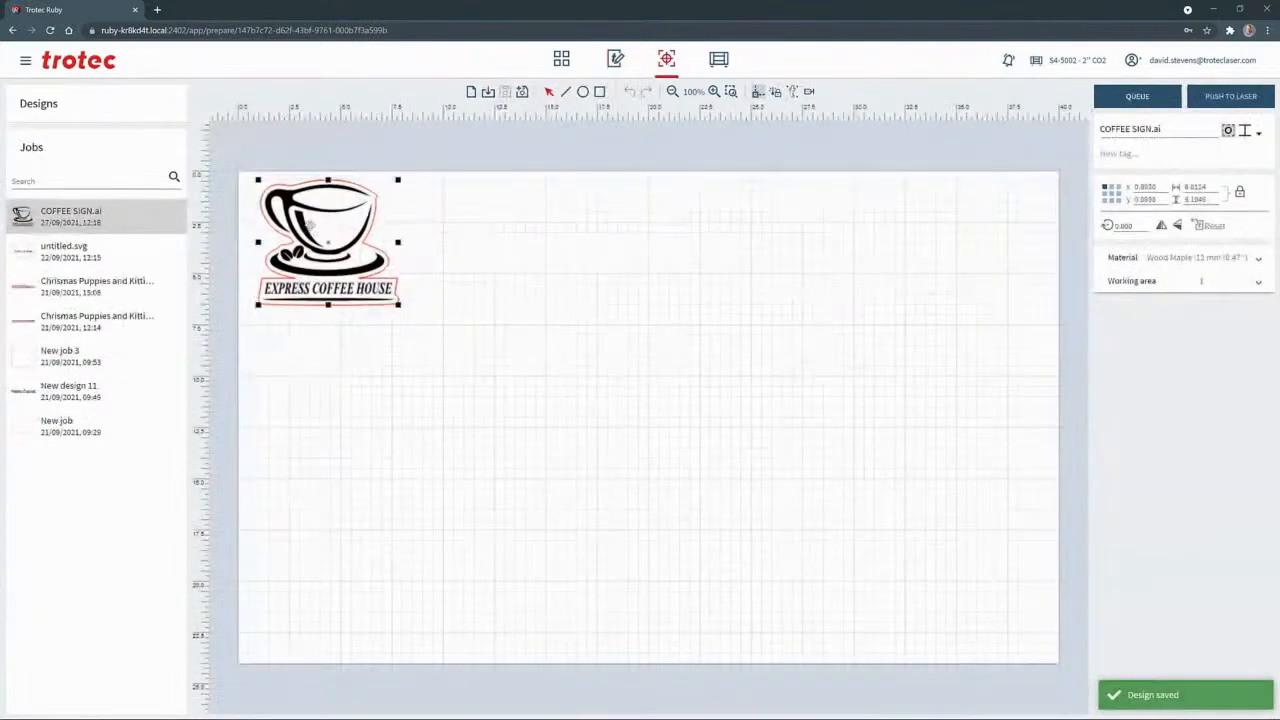
Assign the material Wood Veneer Cherry |3mm (0.12") to the COFFEE SIGN.ai job and queue it
click(1128, 257)
click(1149, 280)
text(wood)
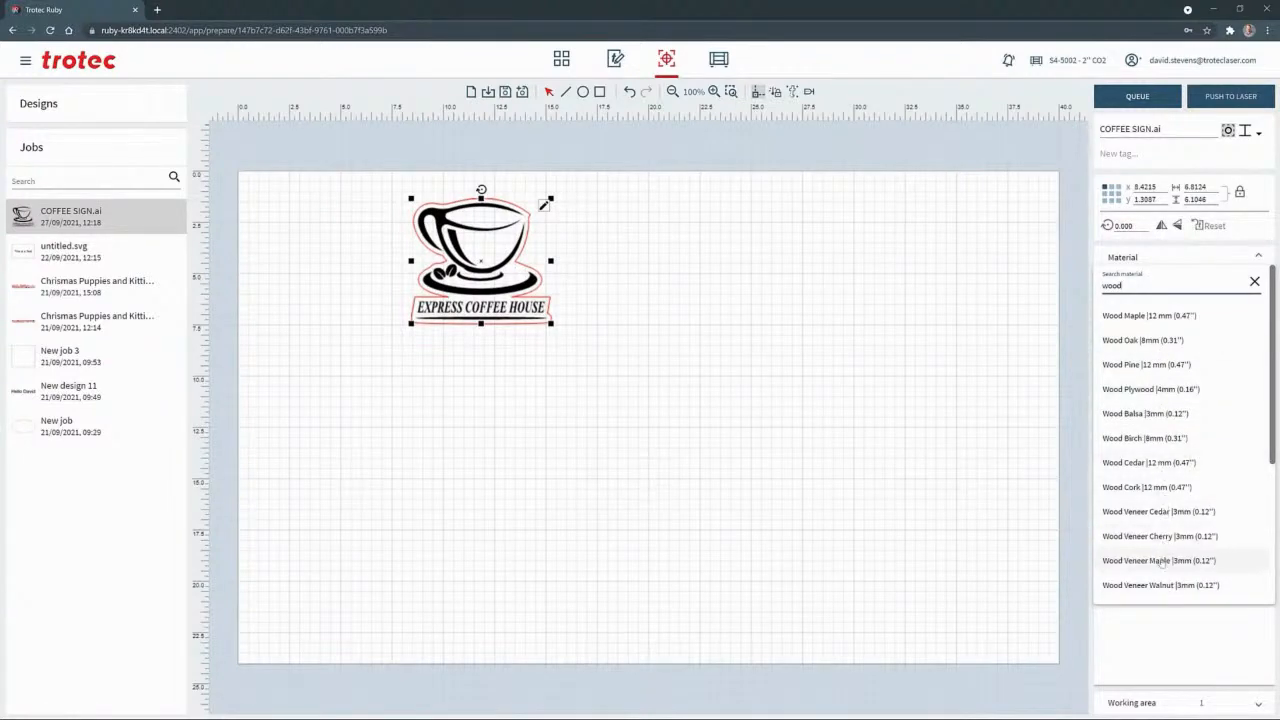
scroll(1160, 480, down, 2)
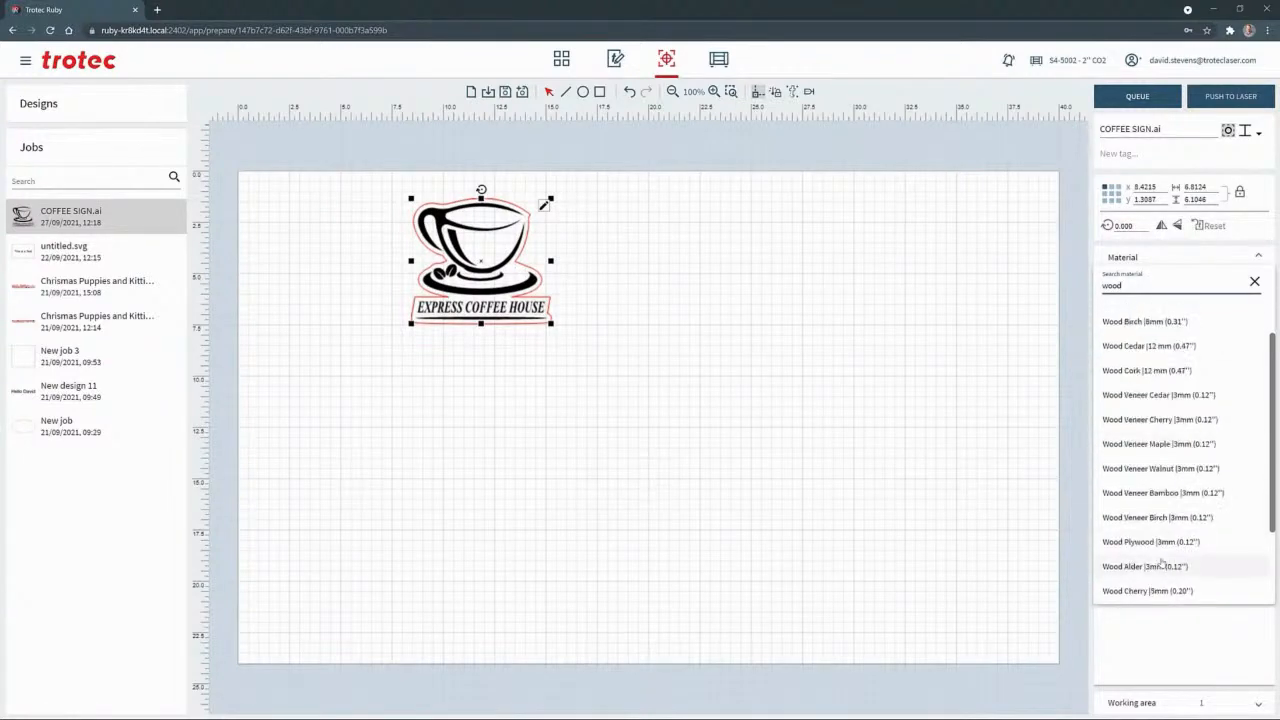
click(1153, 420)
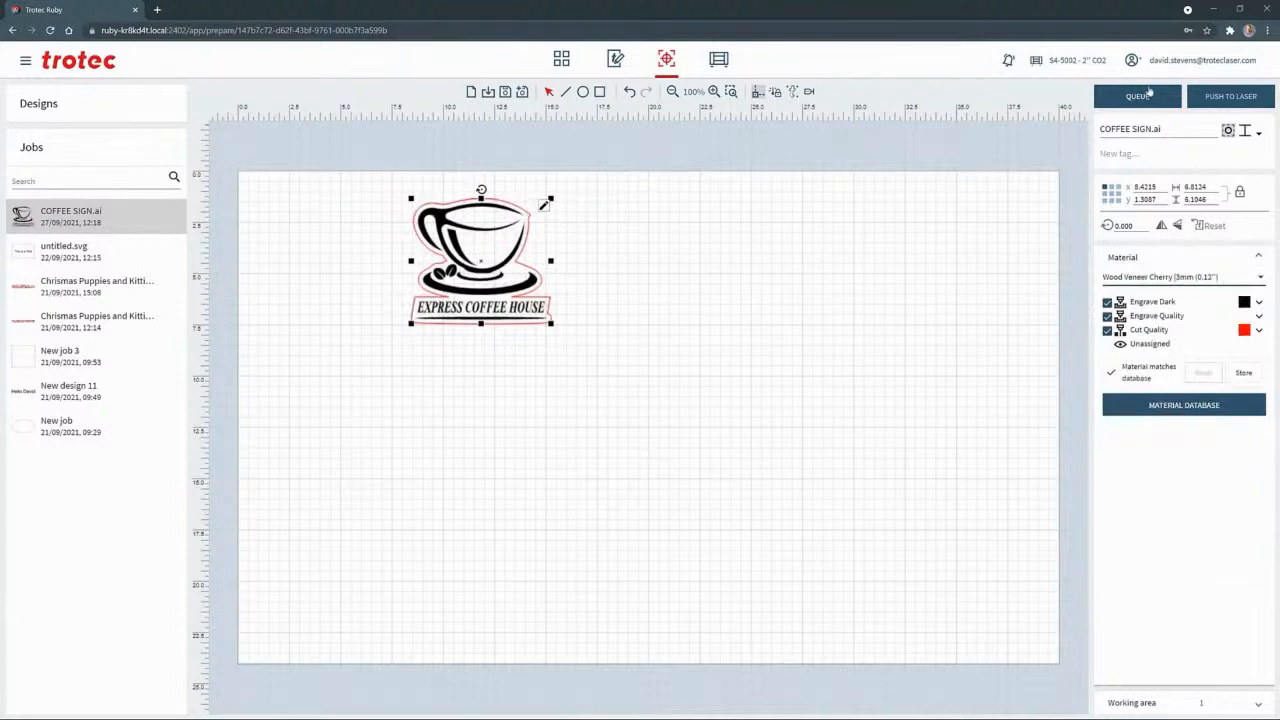
click(1140, 95)
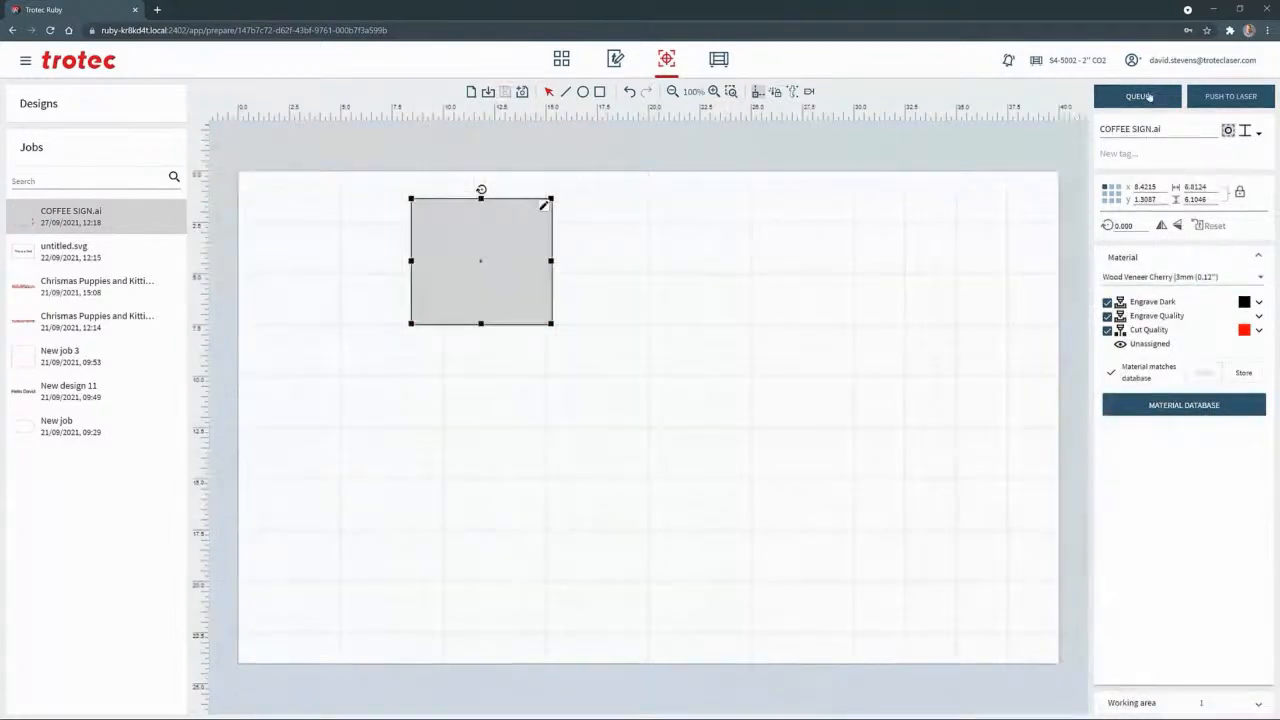
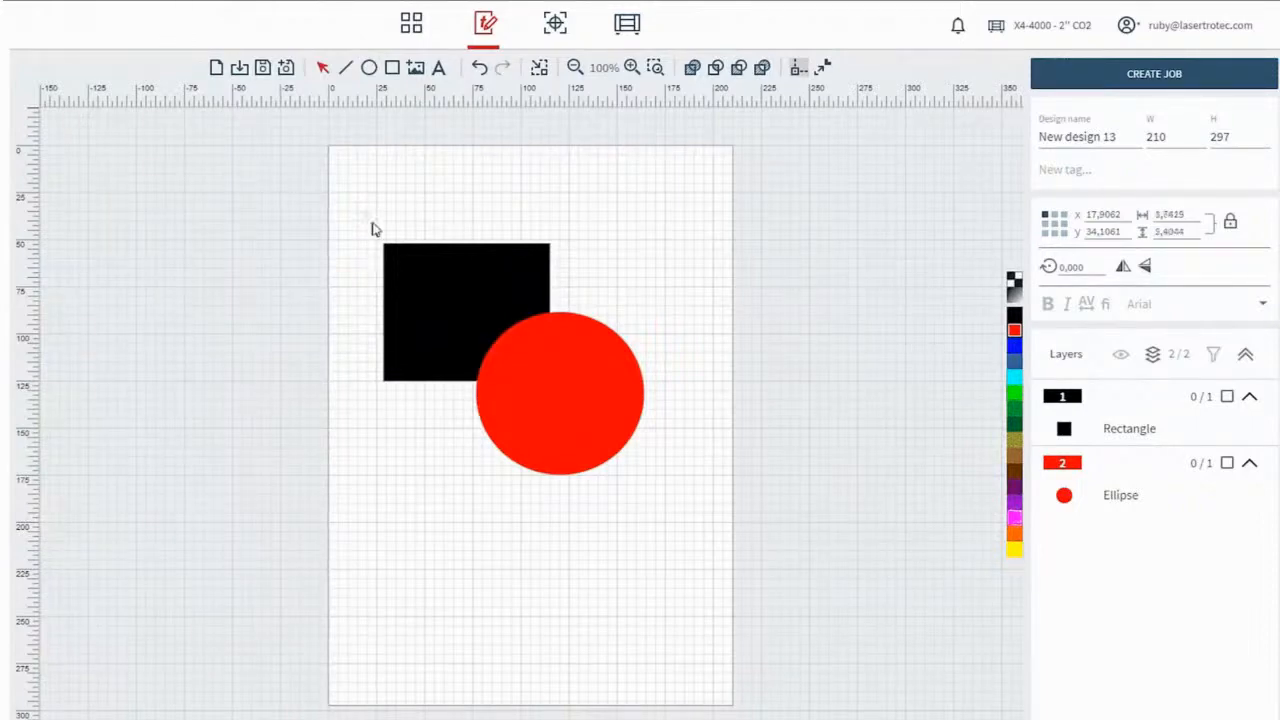
Unite the overlapping black rectangle and red circle into one shape with Union
drag(367, 218, 674, 501)
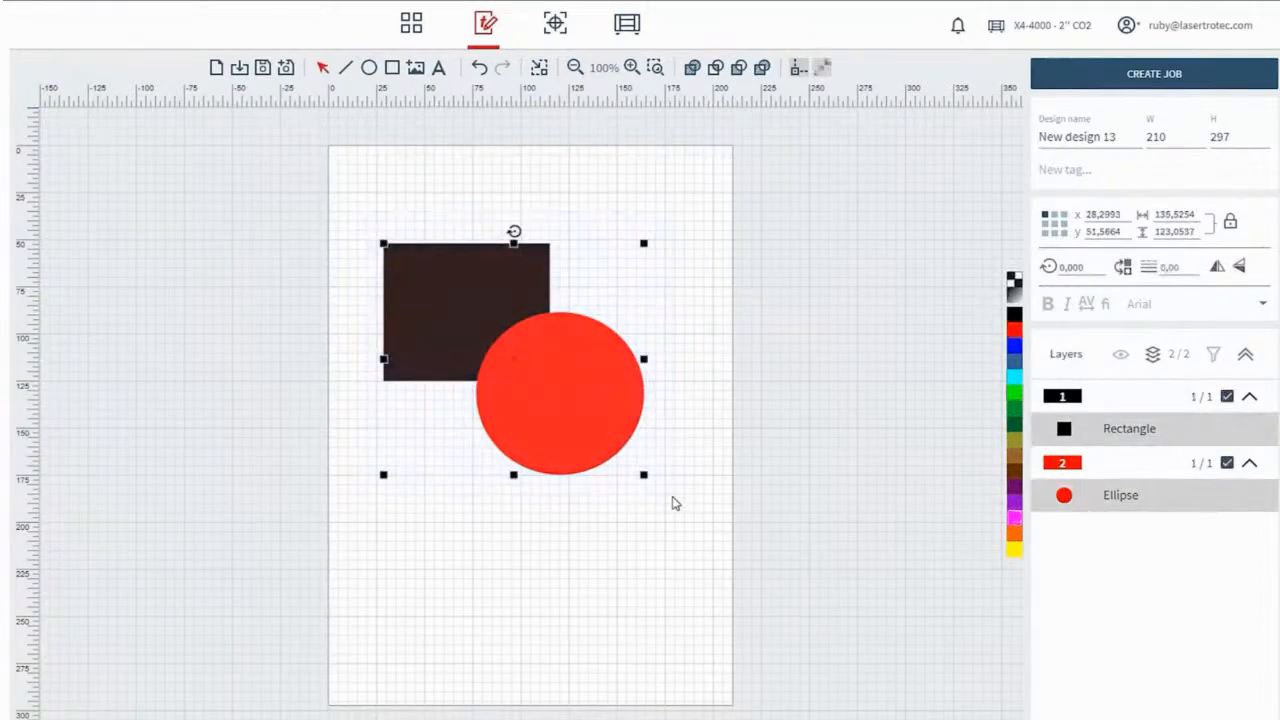
click(694, 70)
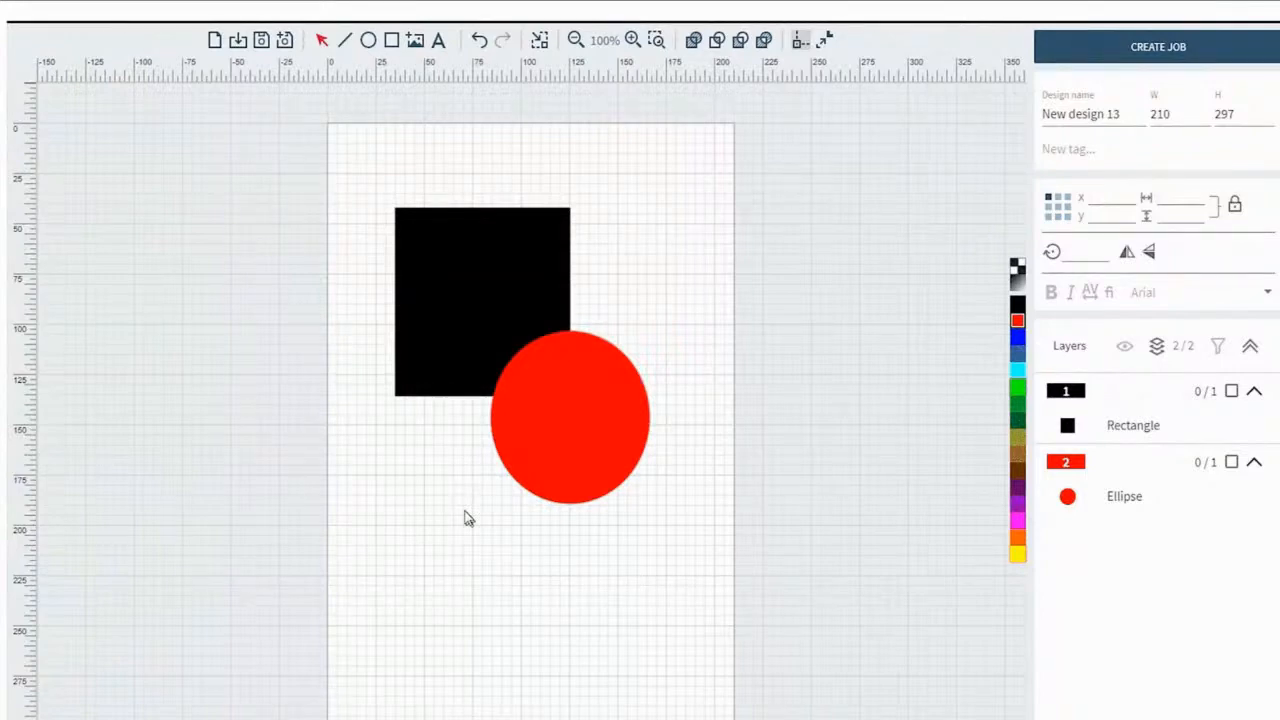
Switch the black rectangle to an outline and intersect it with the overlapping red ellipse
click(472, 314)
key(c)
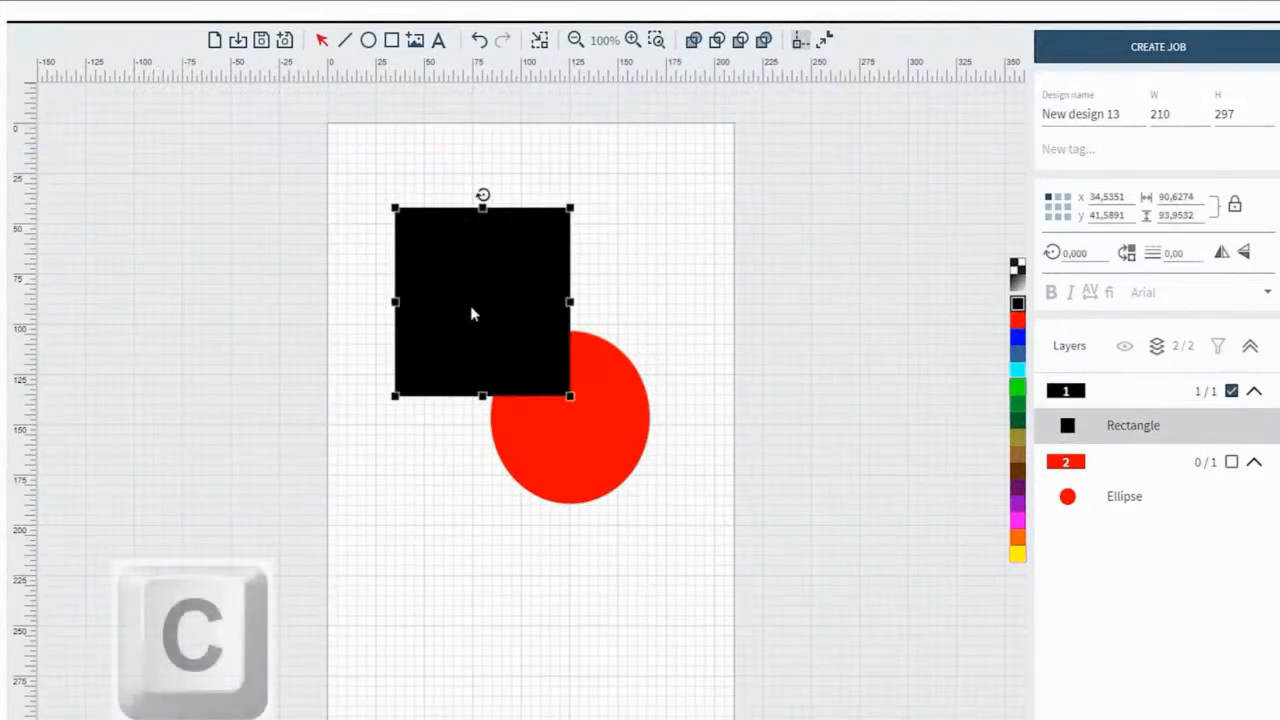
key(c)
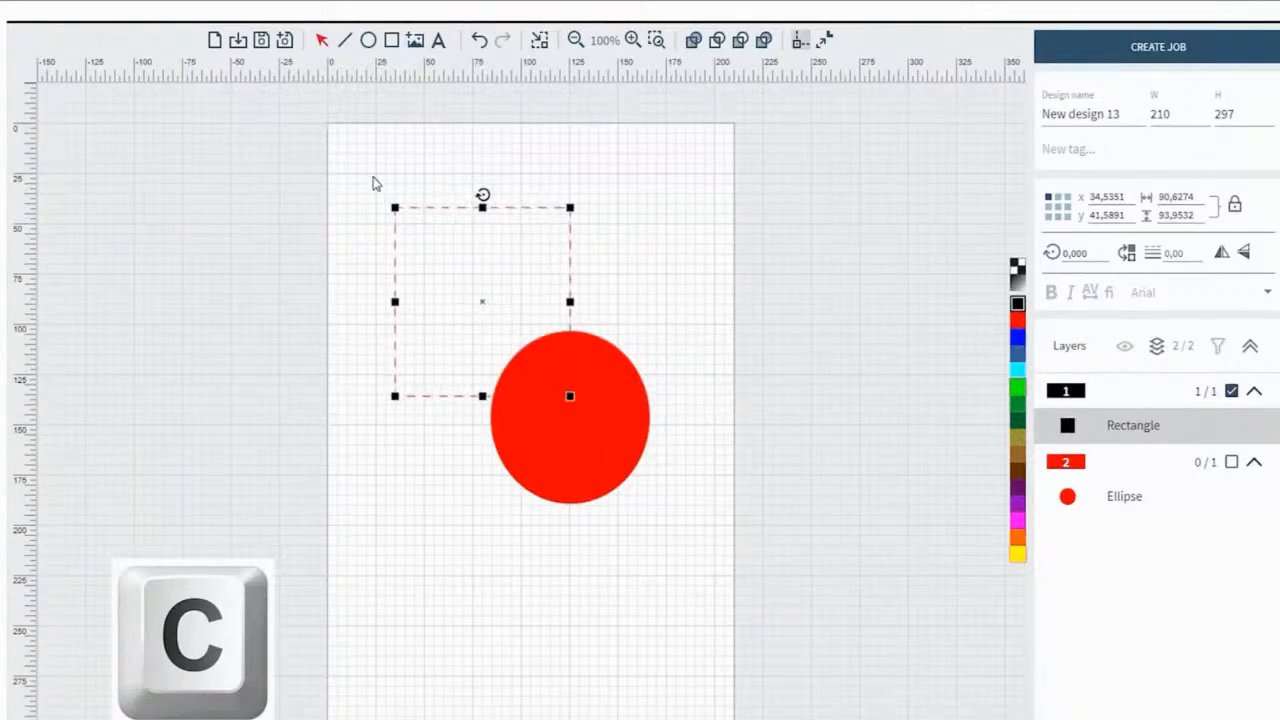
drag(373, 179, 670, 544)
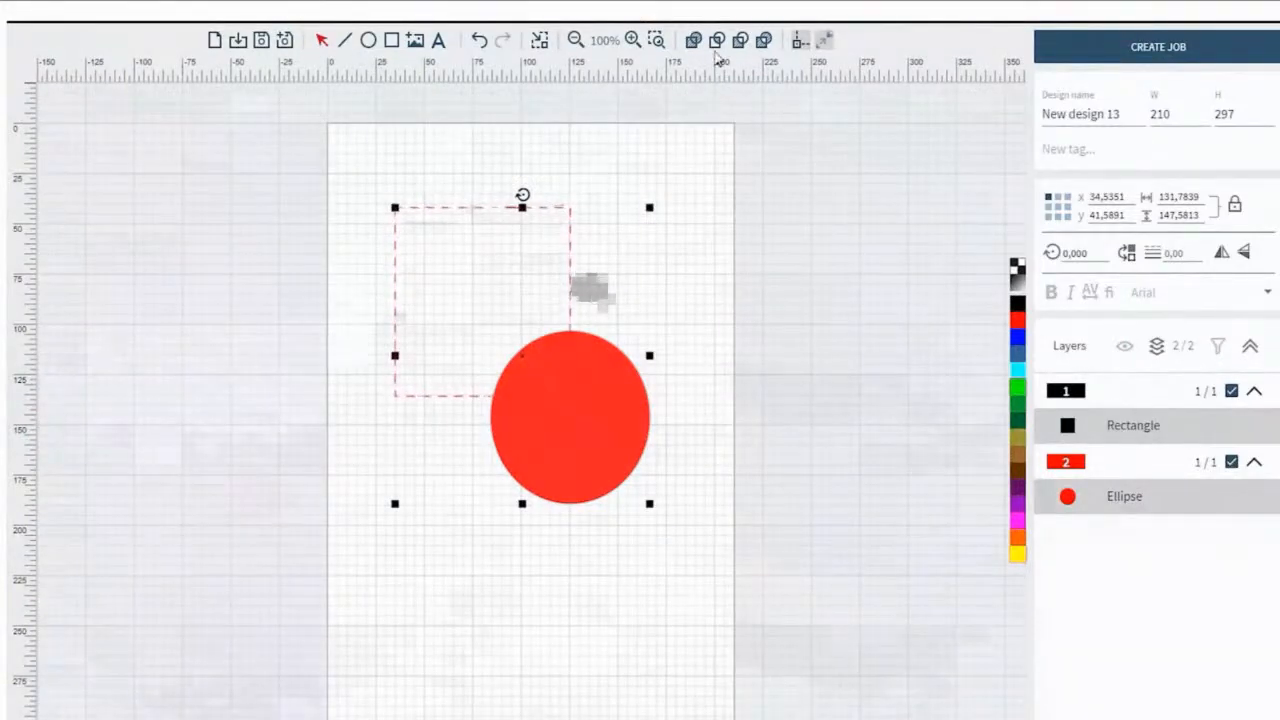
click(717, 41)
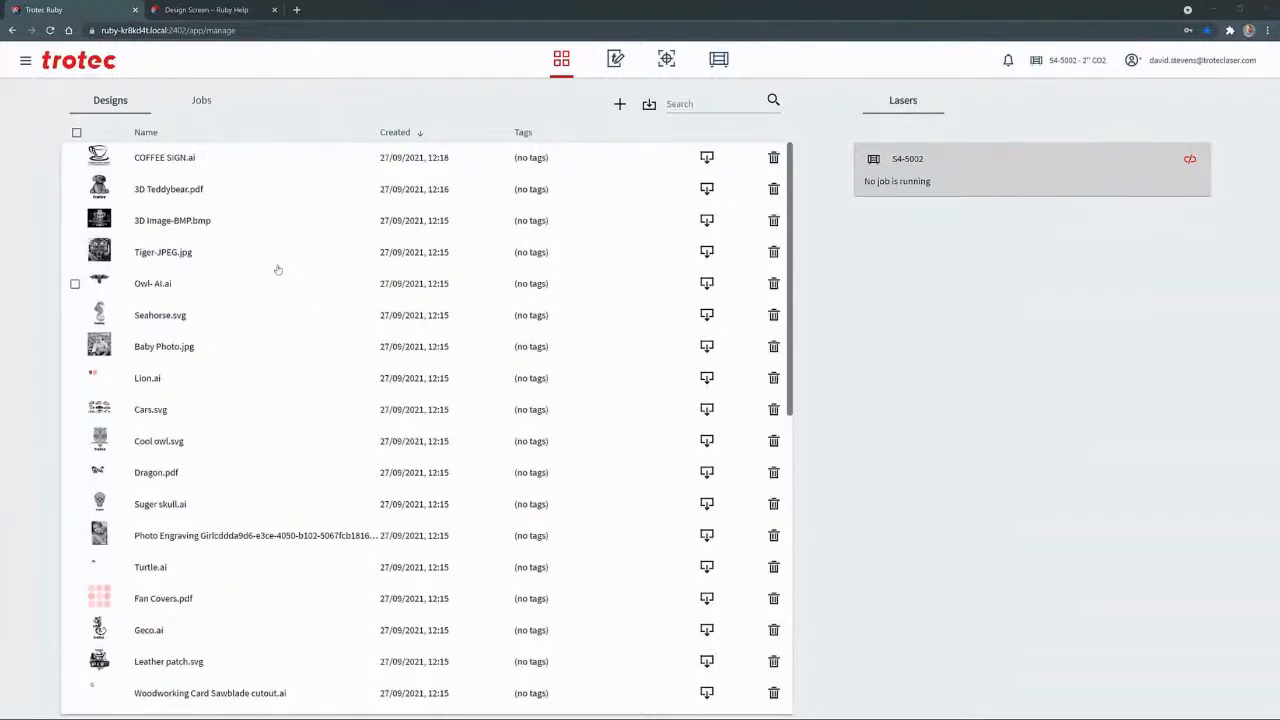
Open the Tiger-JPEG.jpg design and draw an outlined ellipse about 11.13 by 11.72 over the tiger image
click(99, 252)
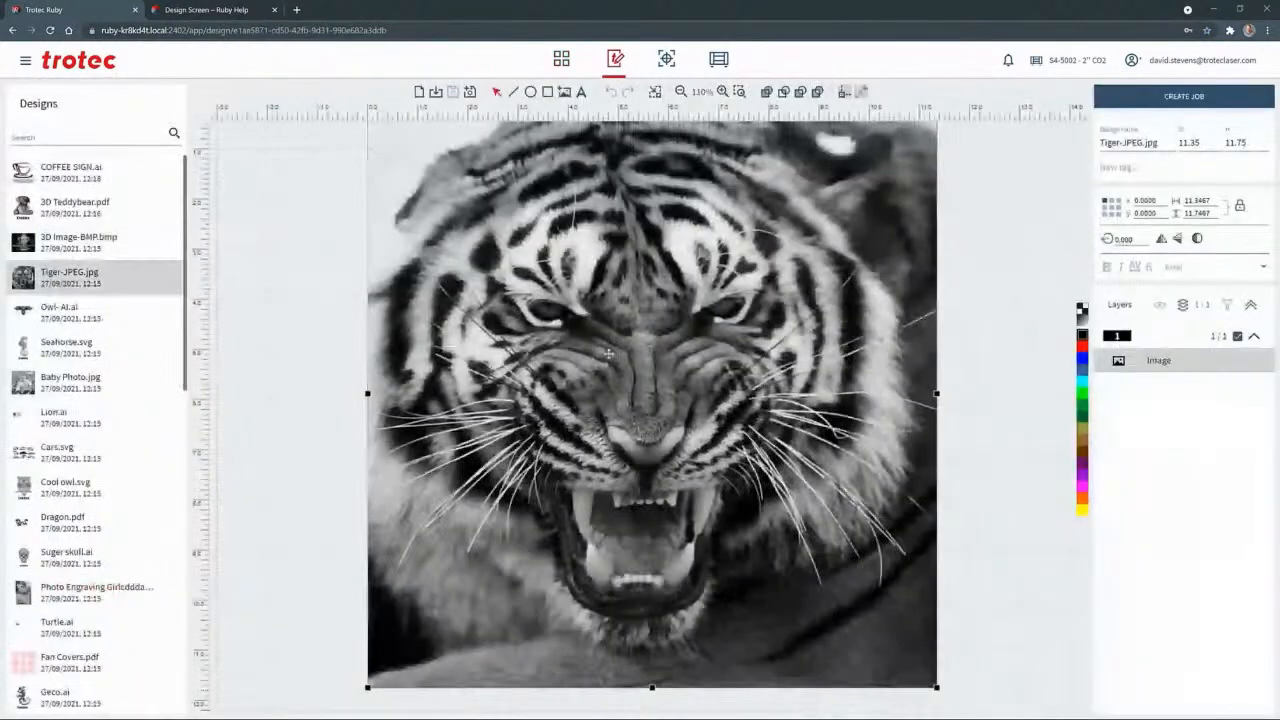
scroll(608, 354, down, 2)
click(532, 92)
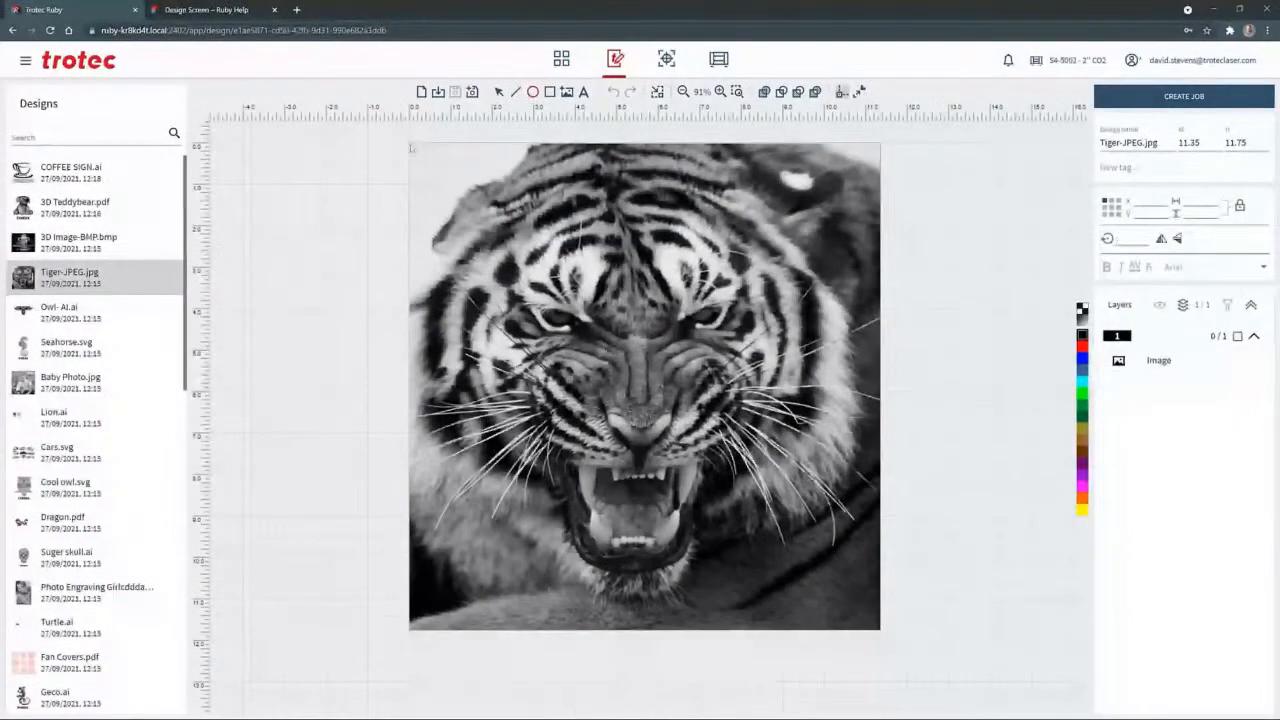
drag(410, 147, 876, 627)
key(c)
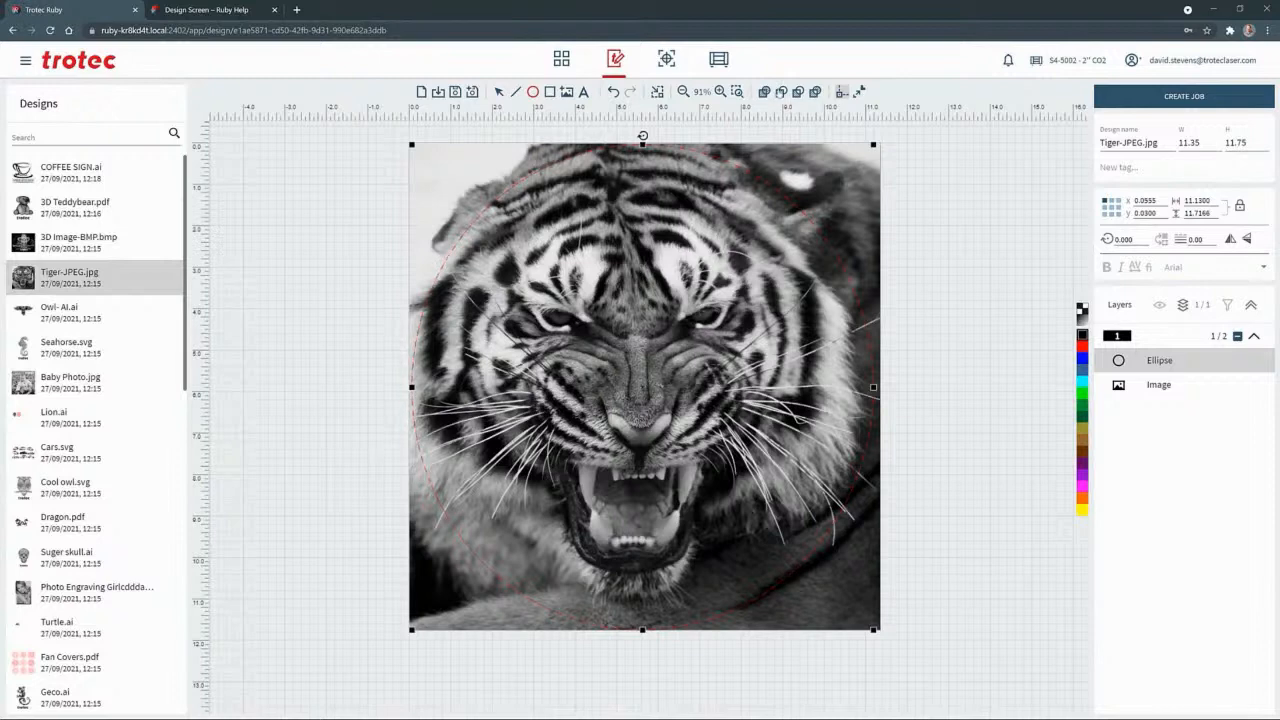
Crop the tiger image to the ellipse by intersecting the two objects, and clear the selection
click(501, 91)
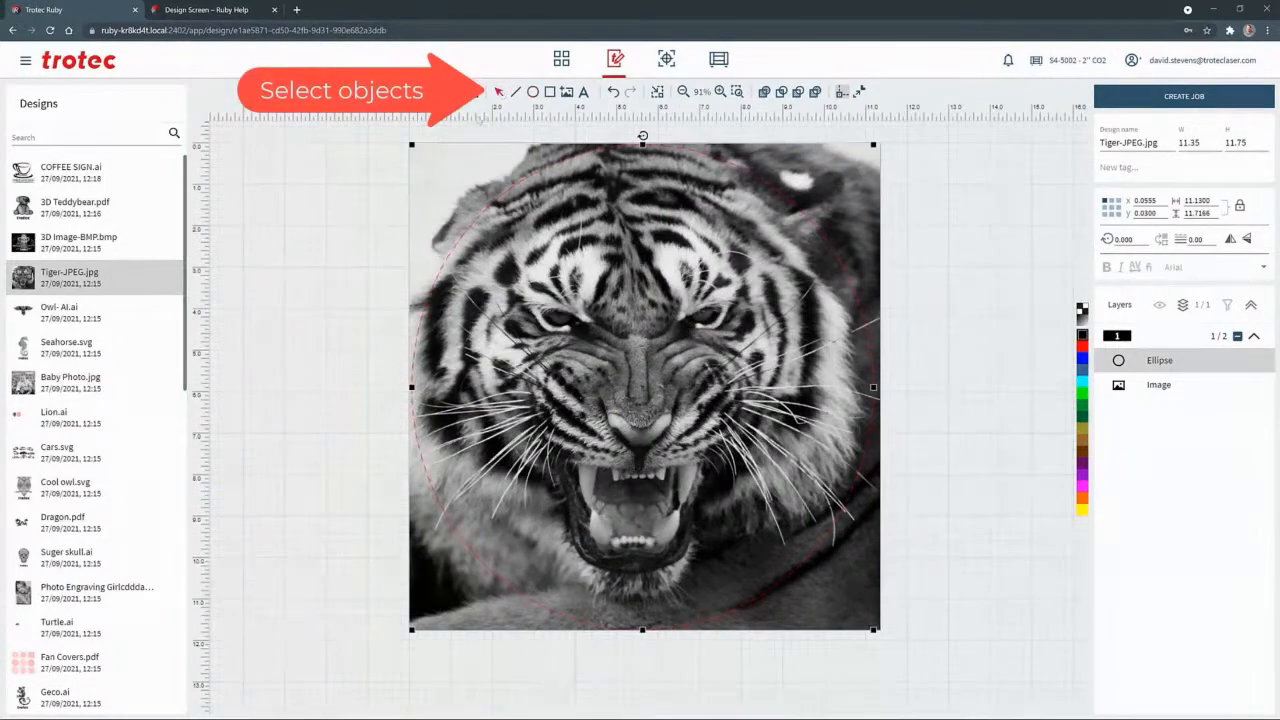
click(386, 132)
drag(398, 152, 919, 678)
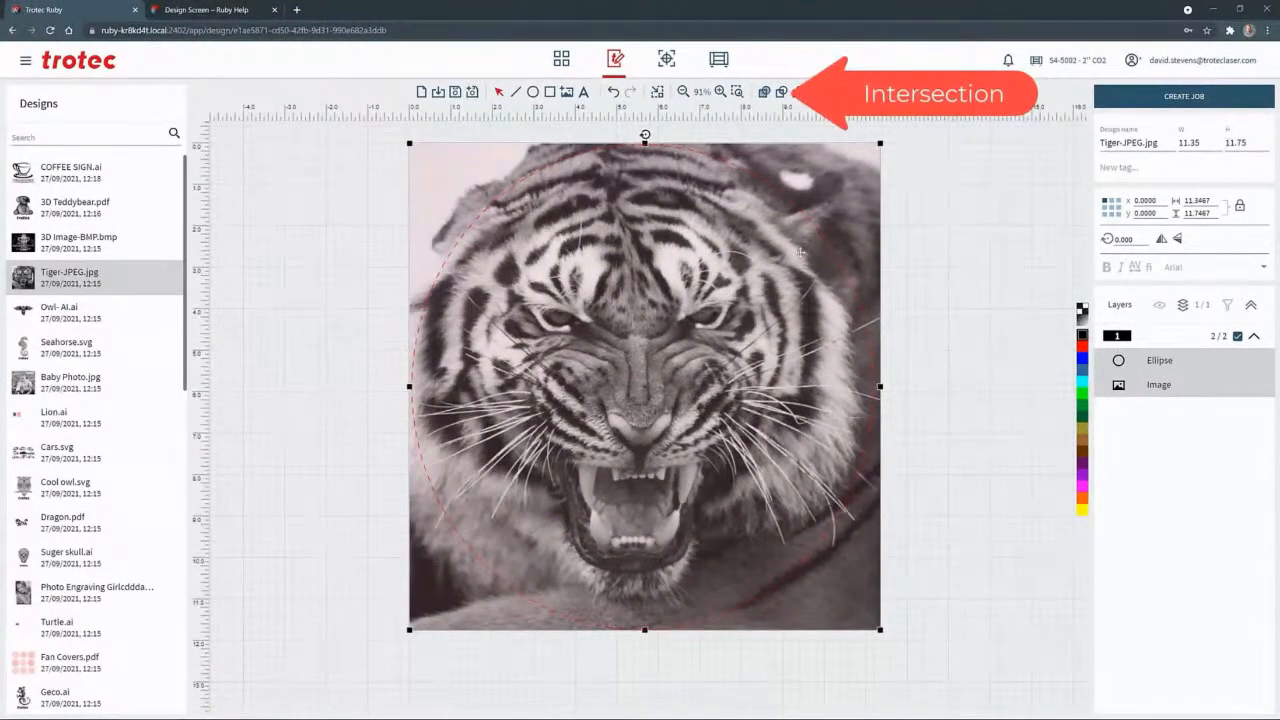
click(781, 91)
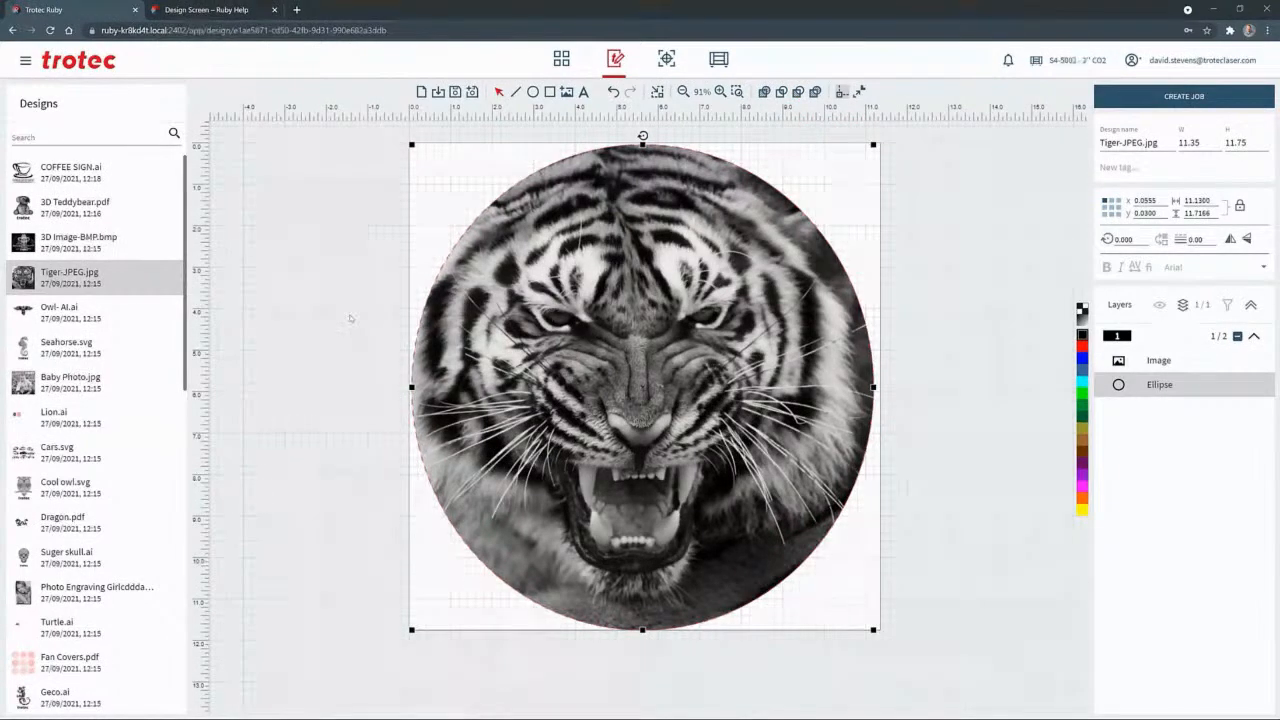
key(Escape)
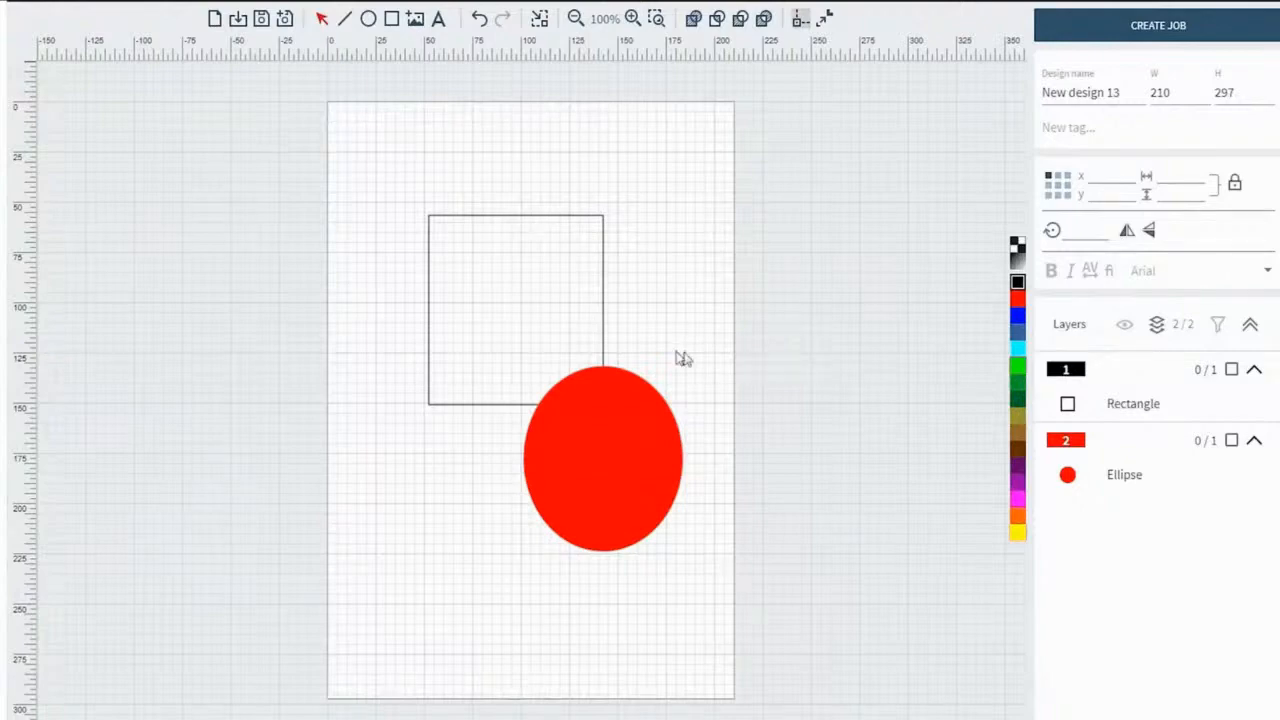
Combine the outlined rectangle and the red ellipse with the third boolean operation, the one following Intersection
key(c)
click(458, 271)
key(c)
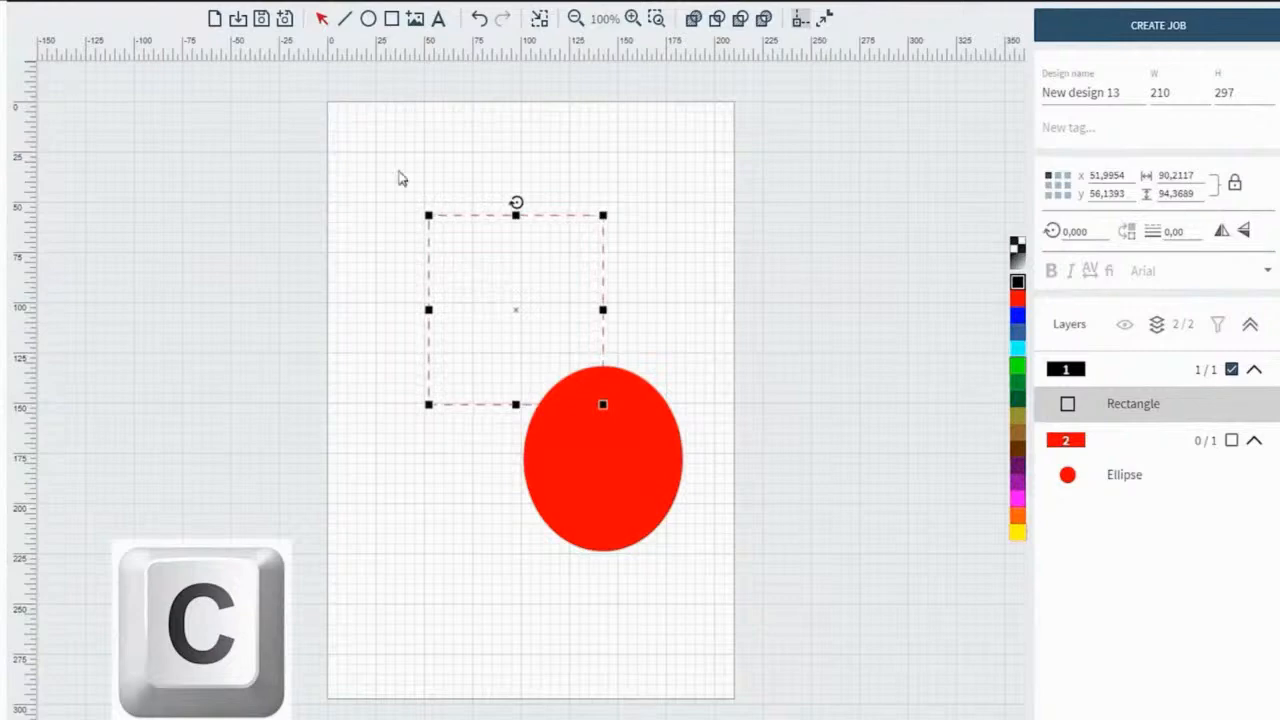
drag(400, 172, 712, 607)
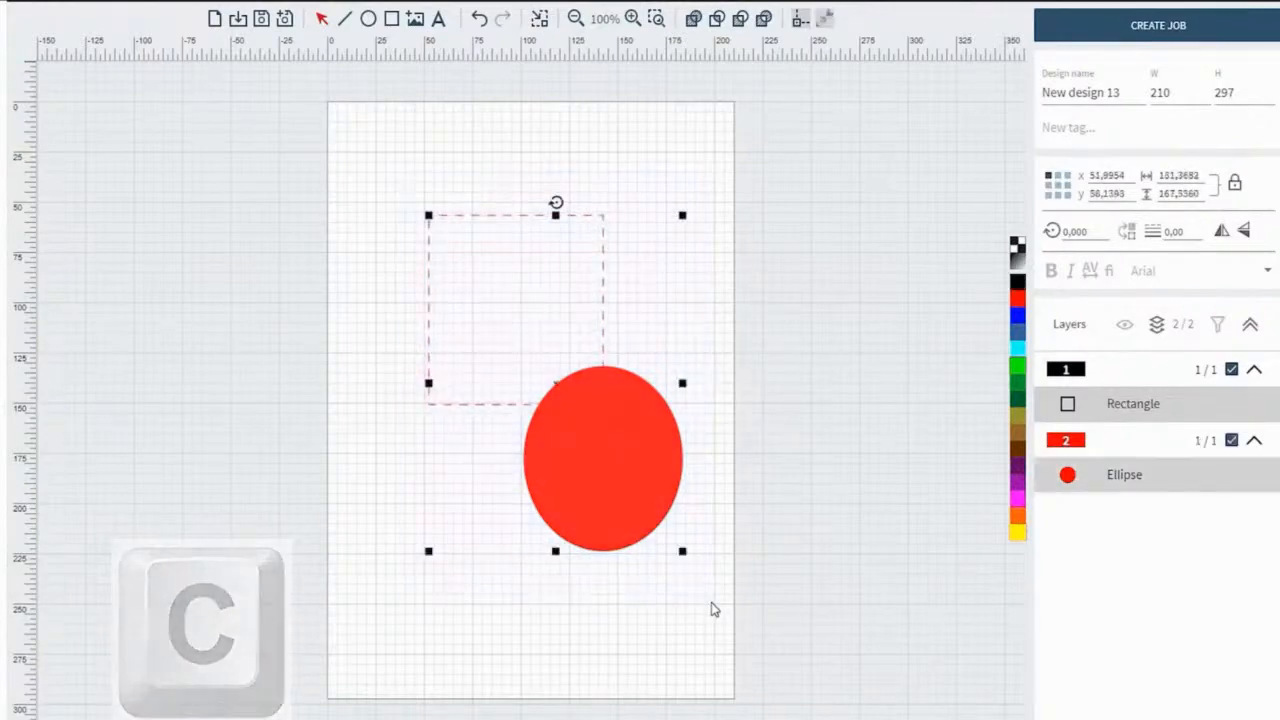
click(740, 19)
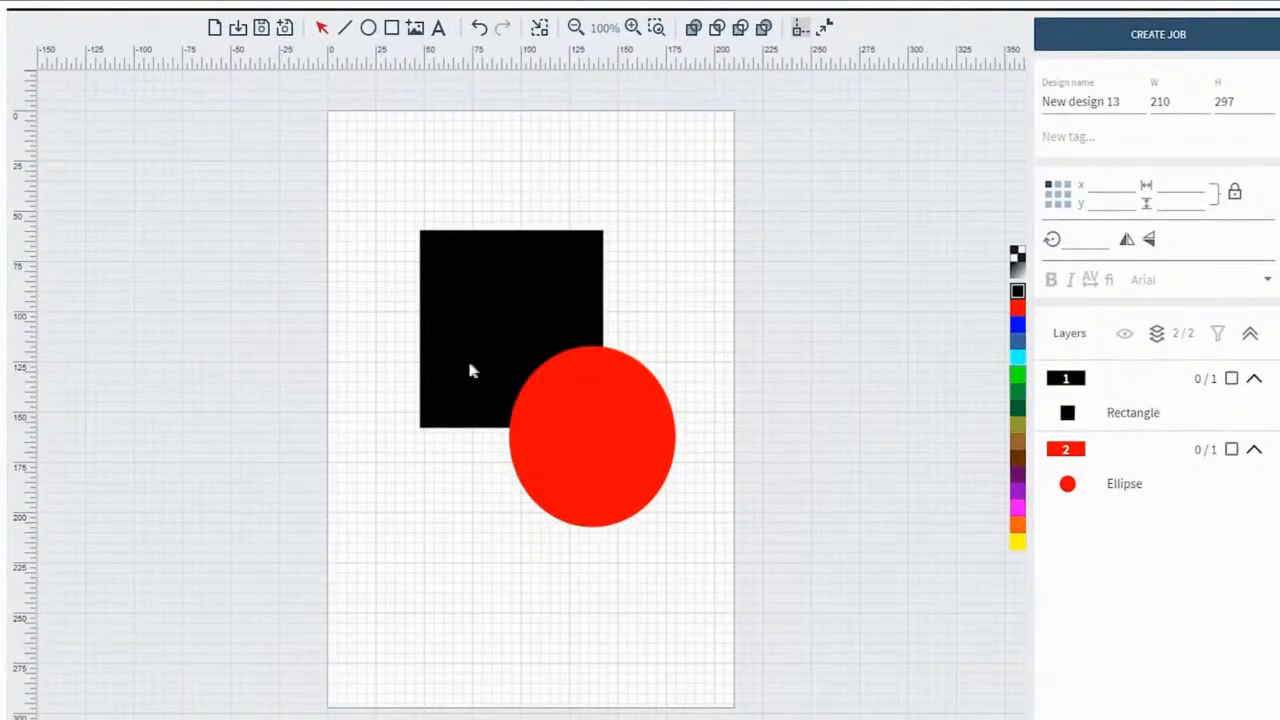
click(472, 340)
key(ctrl+c)
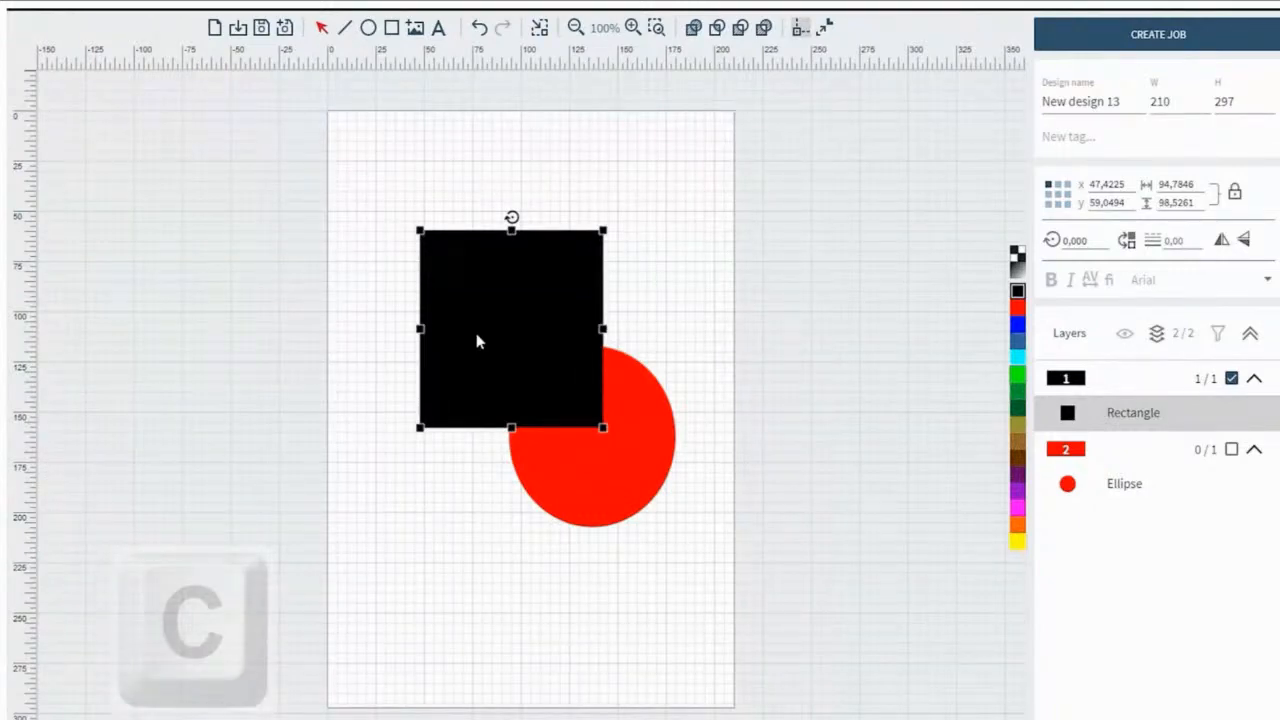
drag(401, 200, 706, 551)
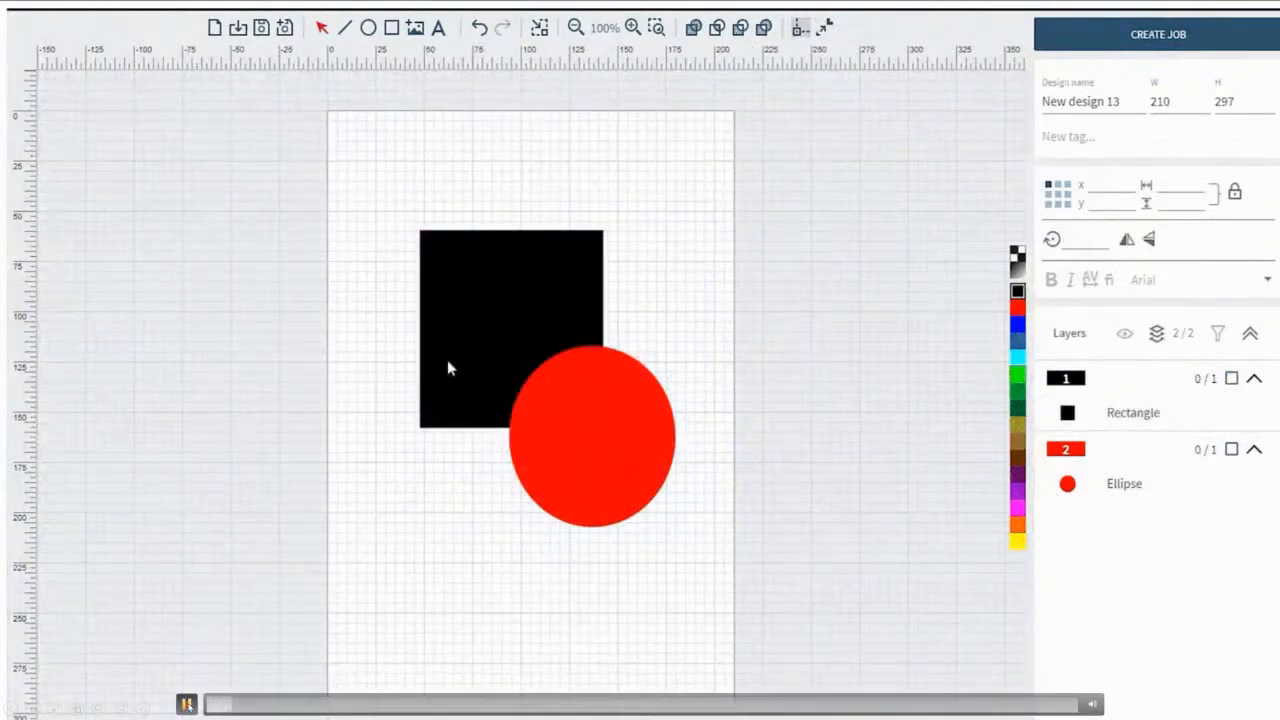
Switch the black rectangle to an outline and combine it with the red ellipse using the fourth, last boolean operation
click(474, 334)
key(c)
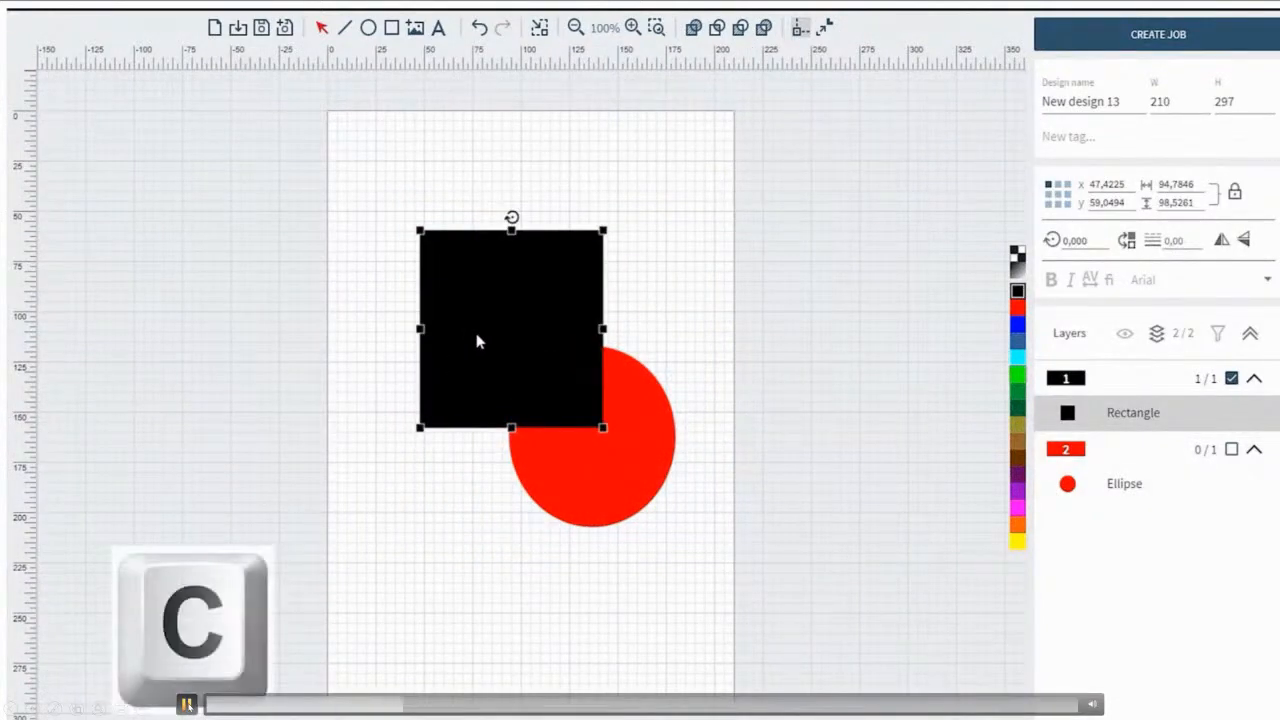
key(c)
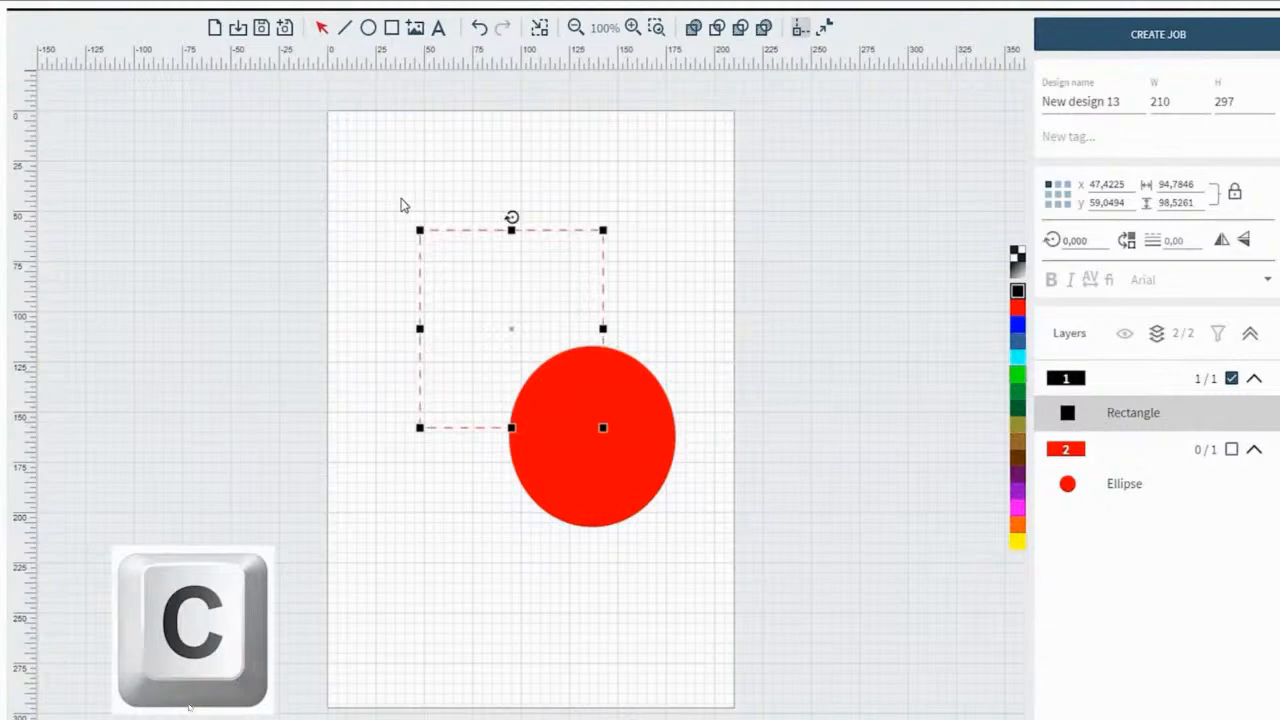
drag(403, 204, 714, 563)
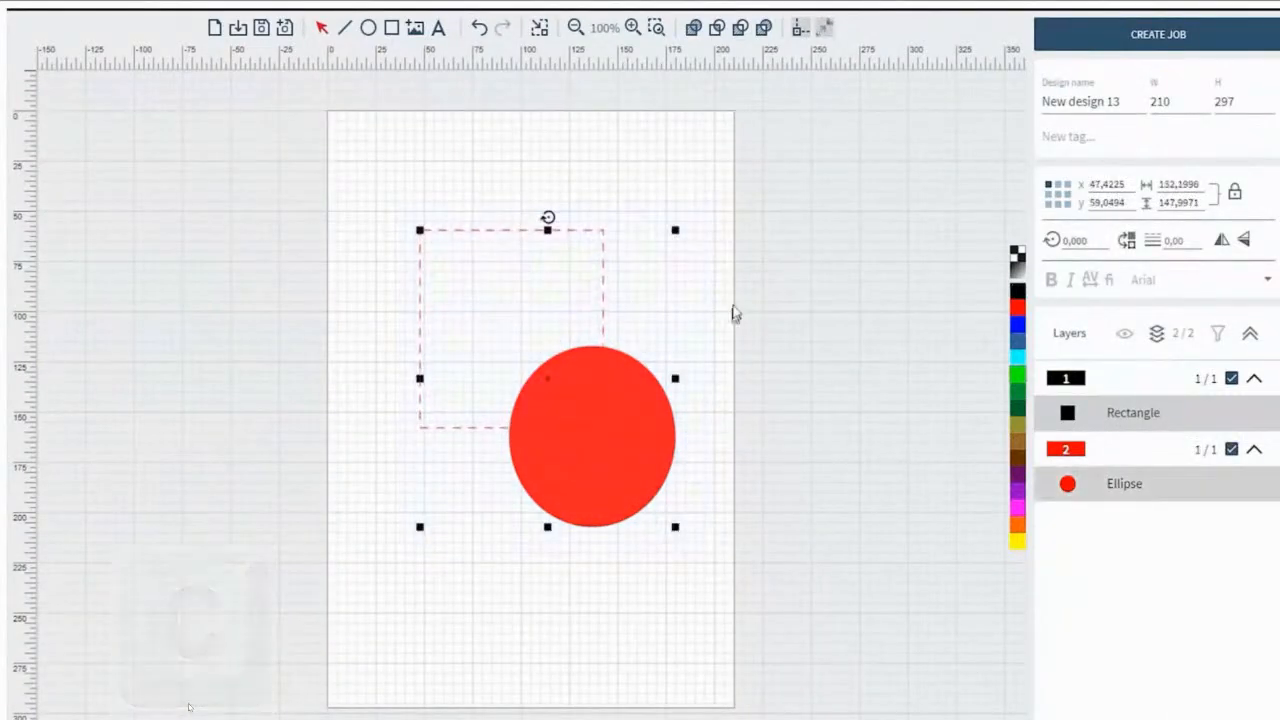
click(763, 28)
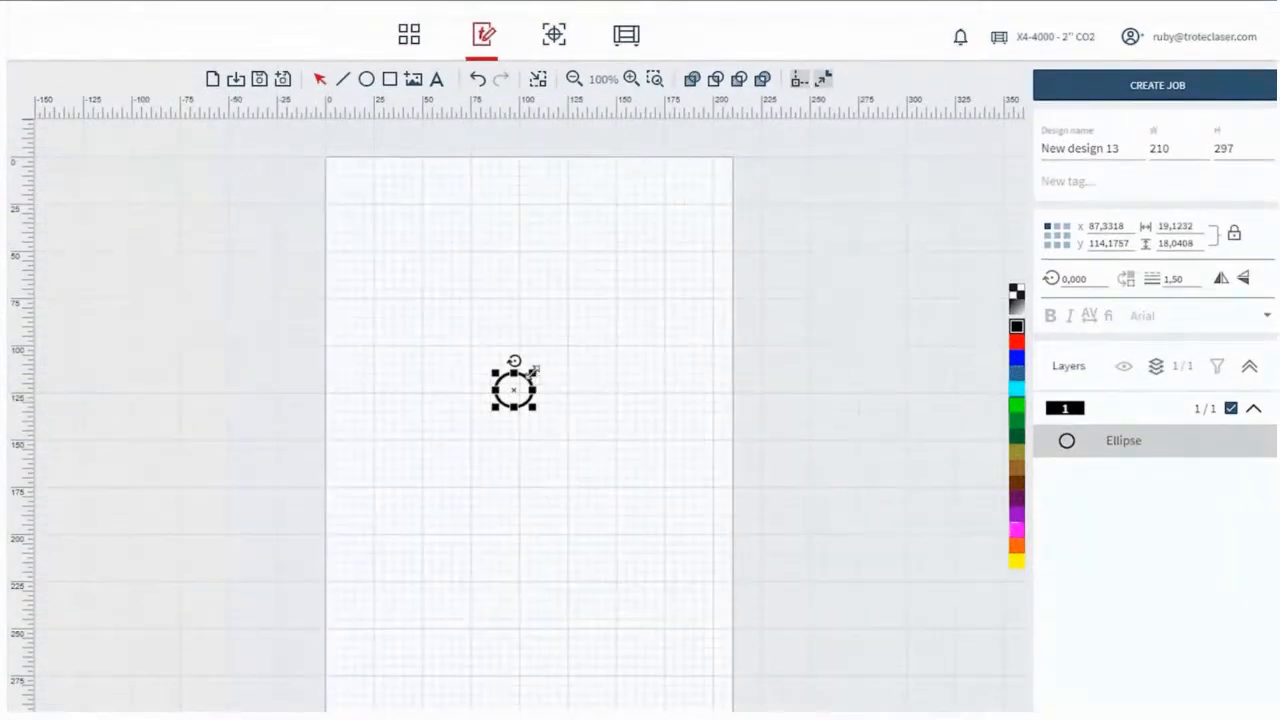
Test-scale the small ellipse up and back with outline scaling off, and enlarge it again with outline scaling on
drag(535, 371, 587, 322)
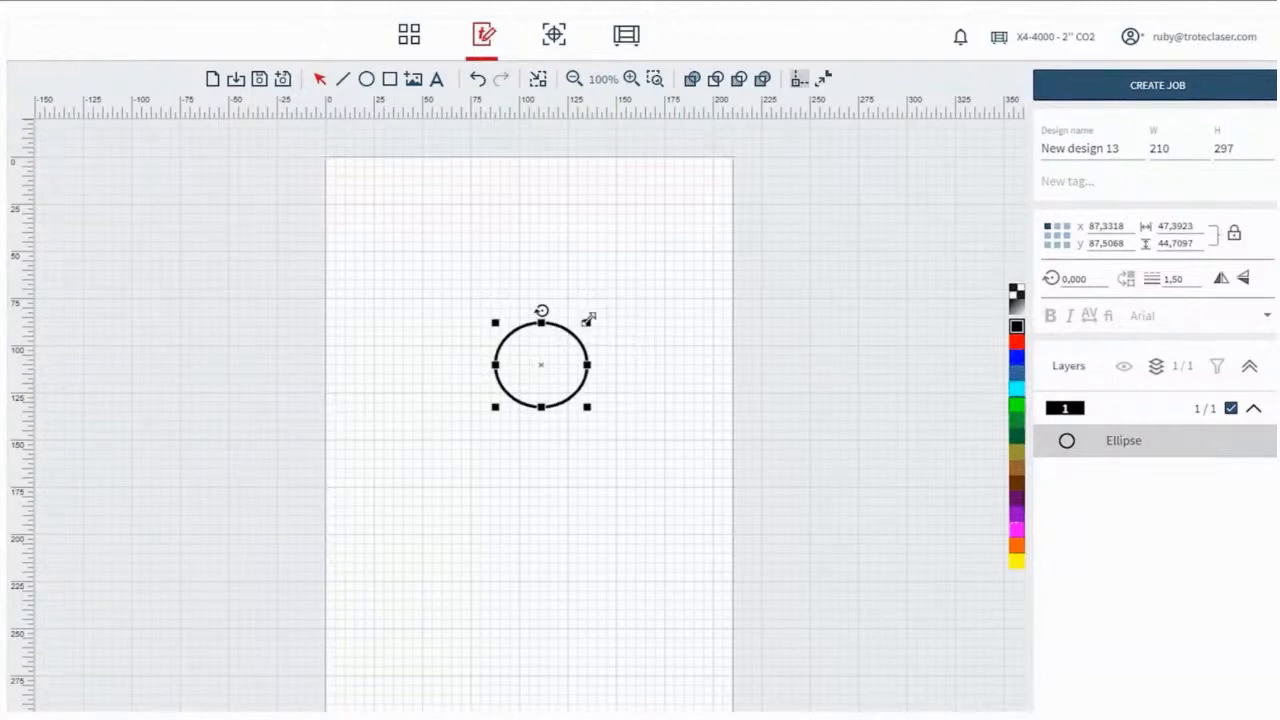
drag(588, 320, 529, 361)
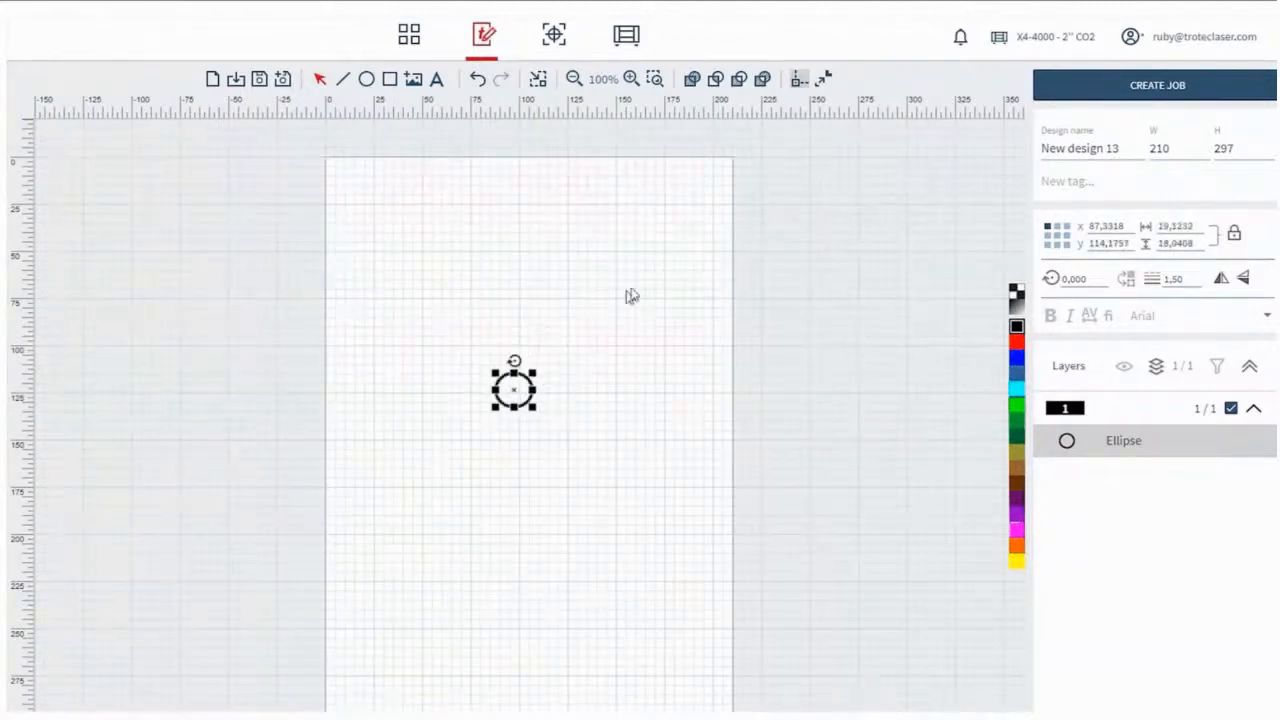
click(822, 80)
drag(531, 368, 601, 300)
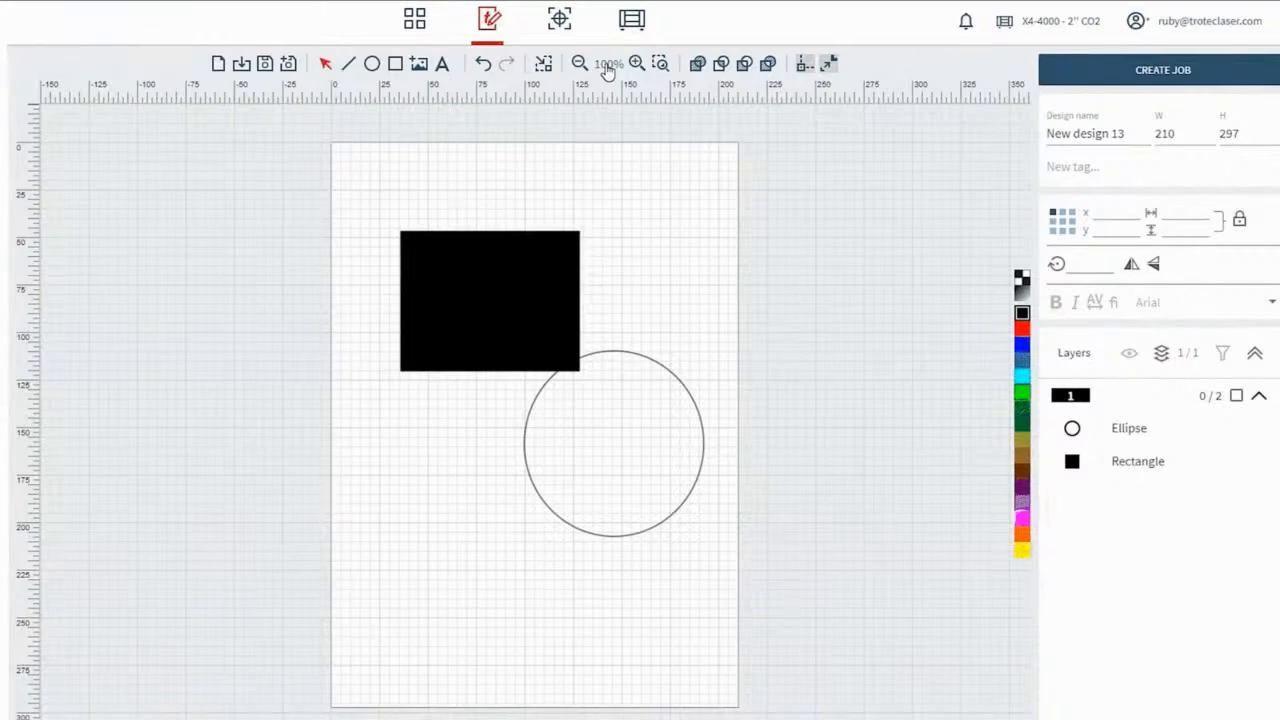
Zoom in on the rectangle and circle up to 214% and reset the zoom to 100%
scroll(655, 437, up, 1)
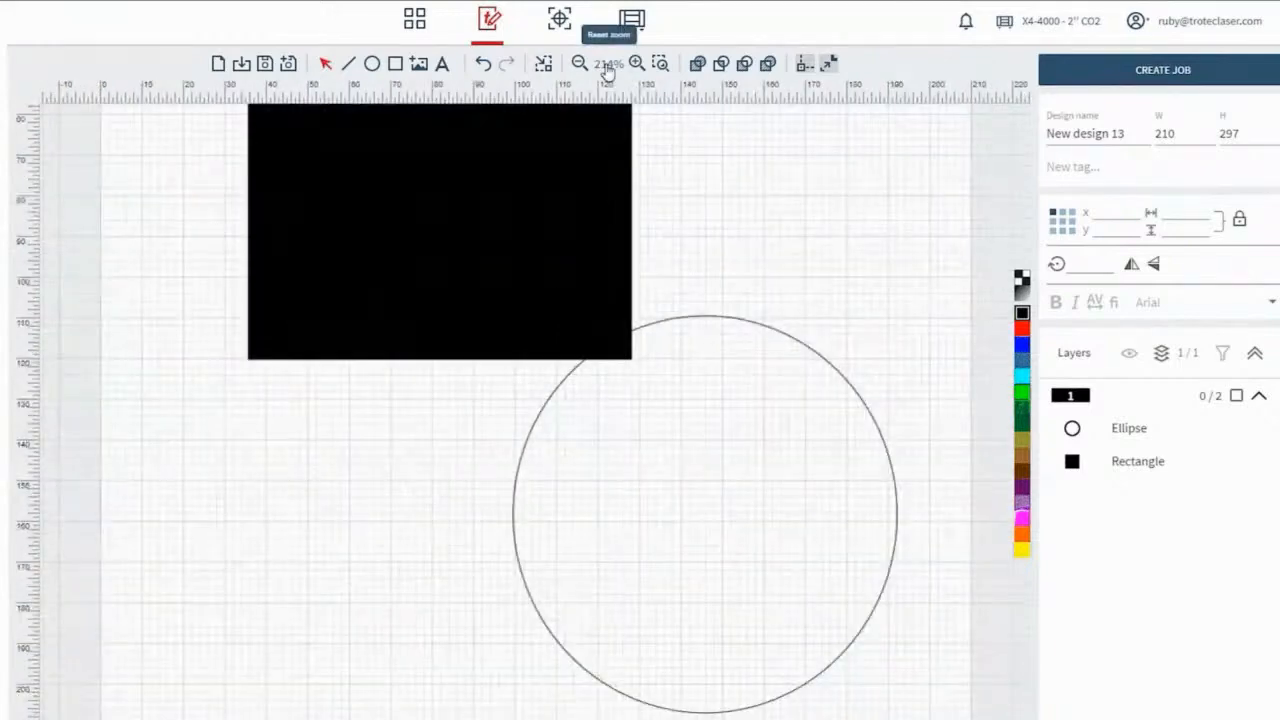
click(607, 70)
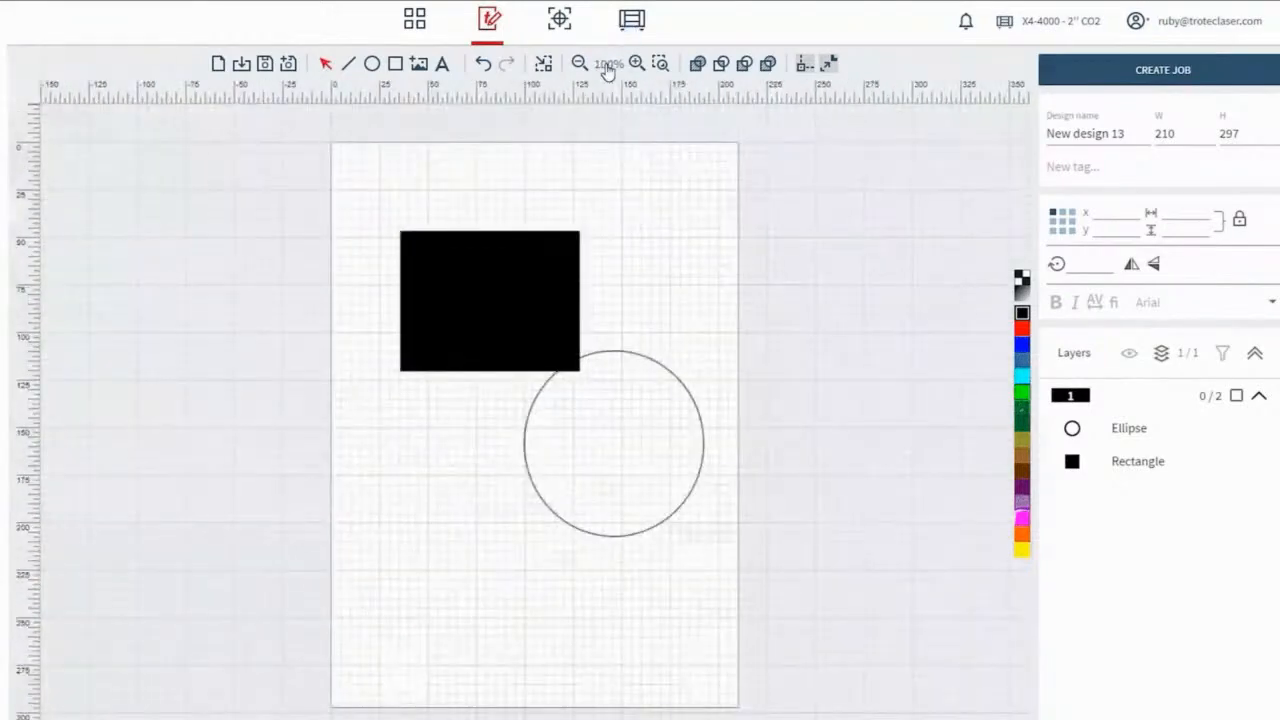
scroll(631, 434, up, 1)
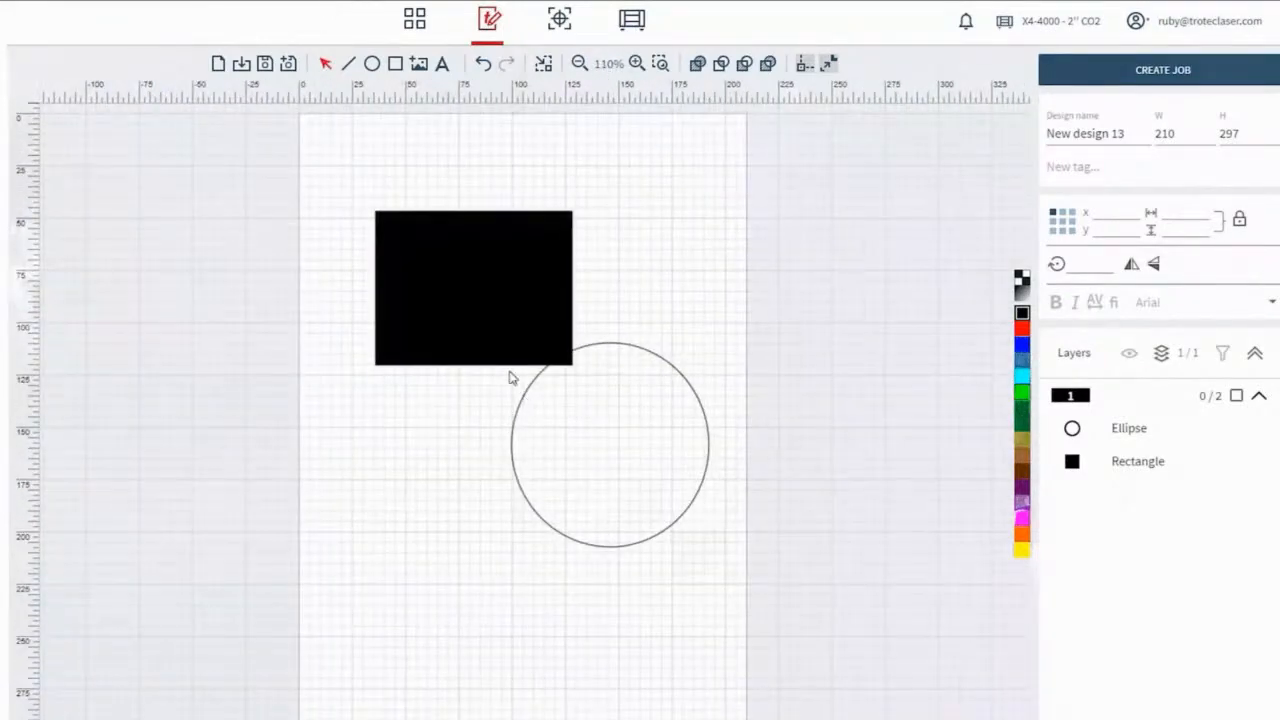
scroll(511, 375, up, 2)
scroll(510, 377, up, 2)
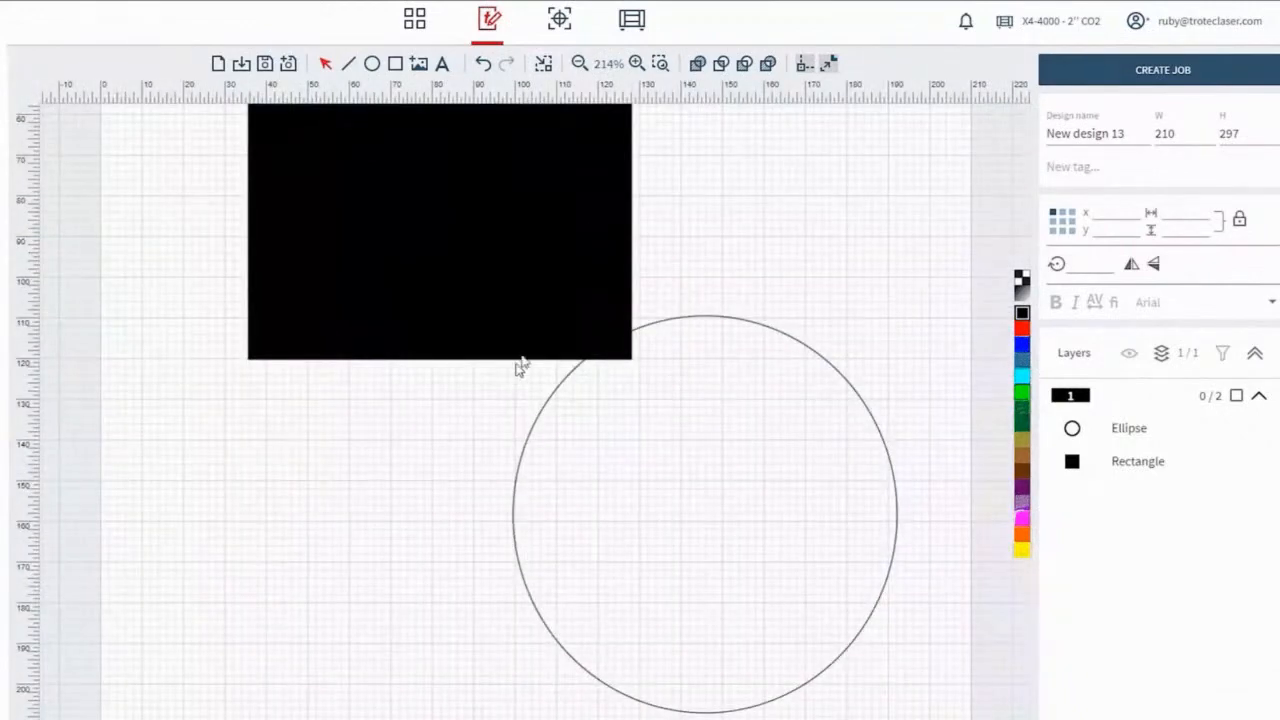
click(606, 66)
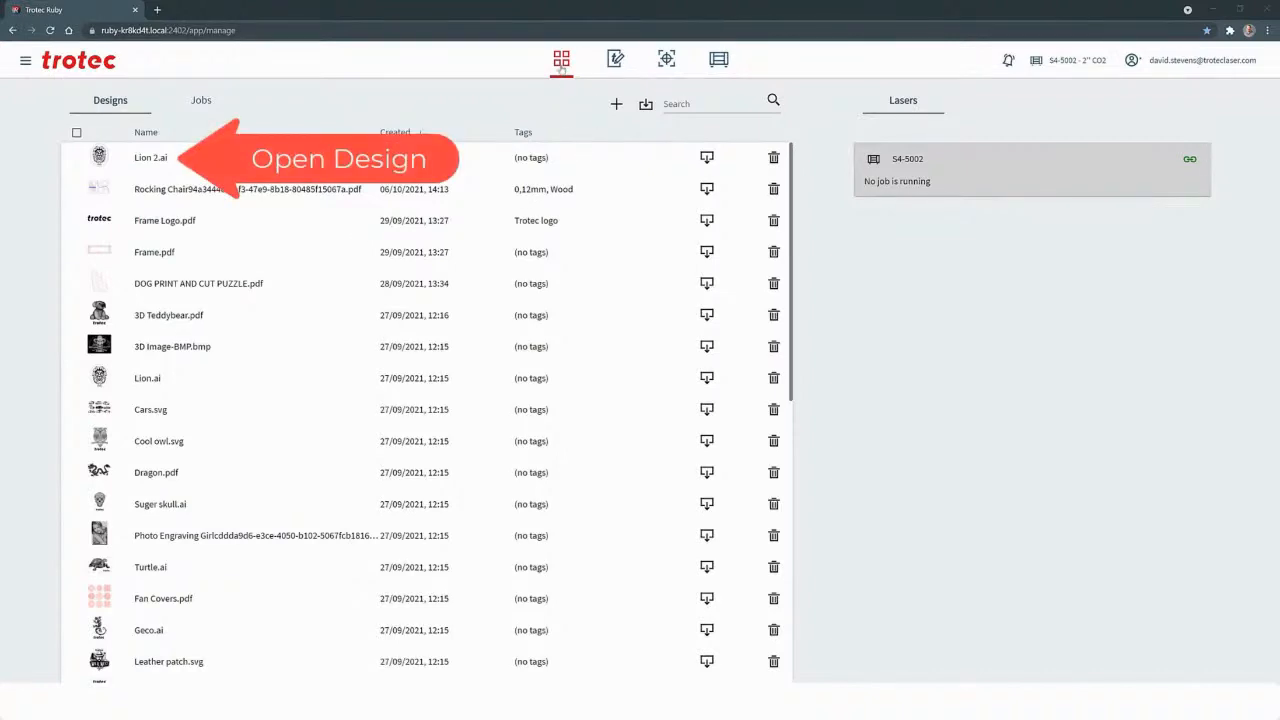
Open the Lion 2.ai design and set the line thickness of the inner red oval path to 0.2
double_click(143, 163)
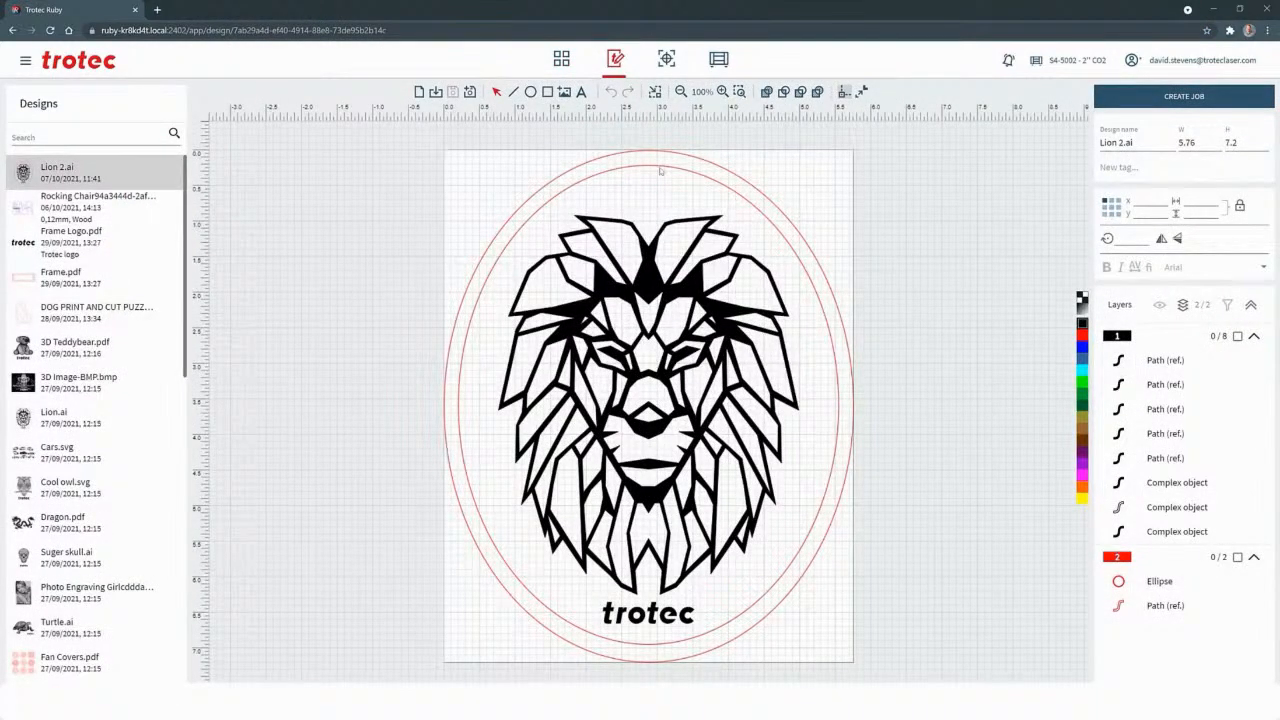
click(1162, 607)
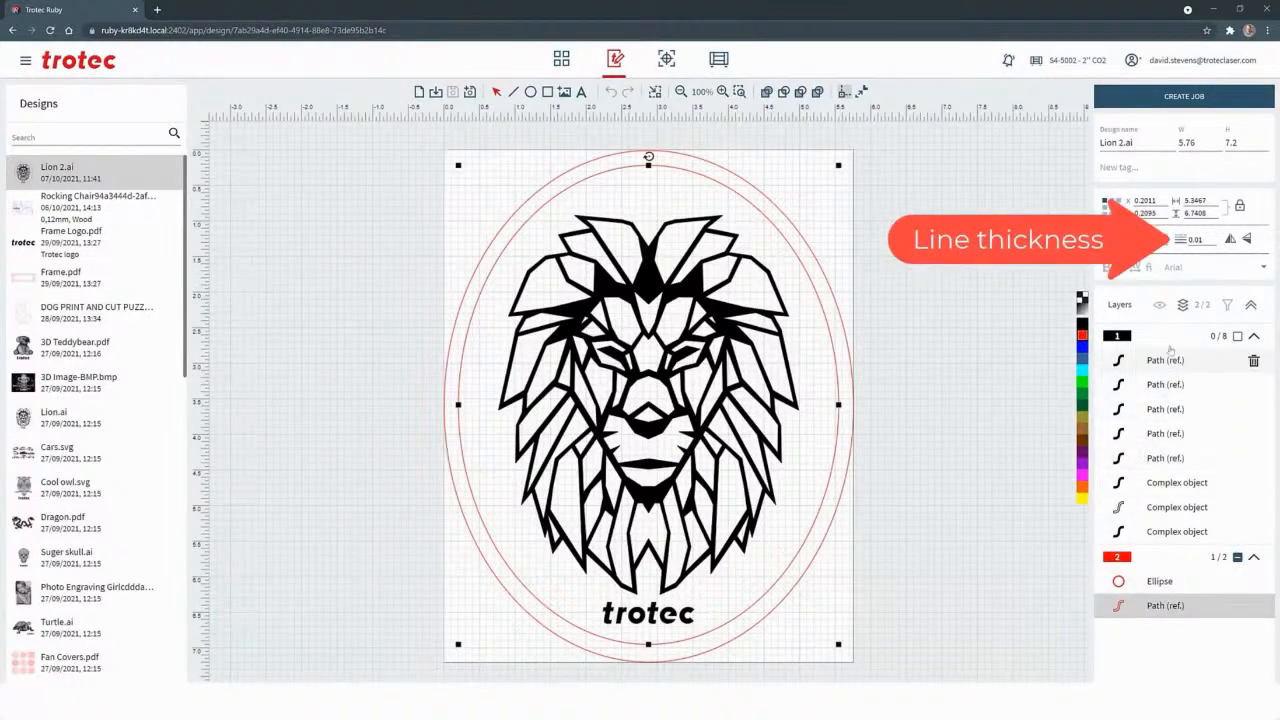
double_click(1207, 240)
text(0.2)
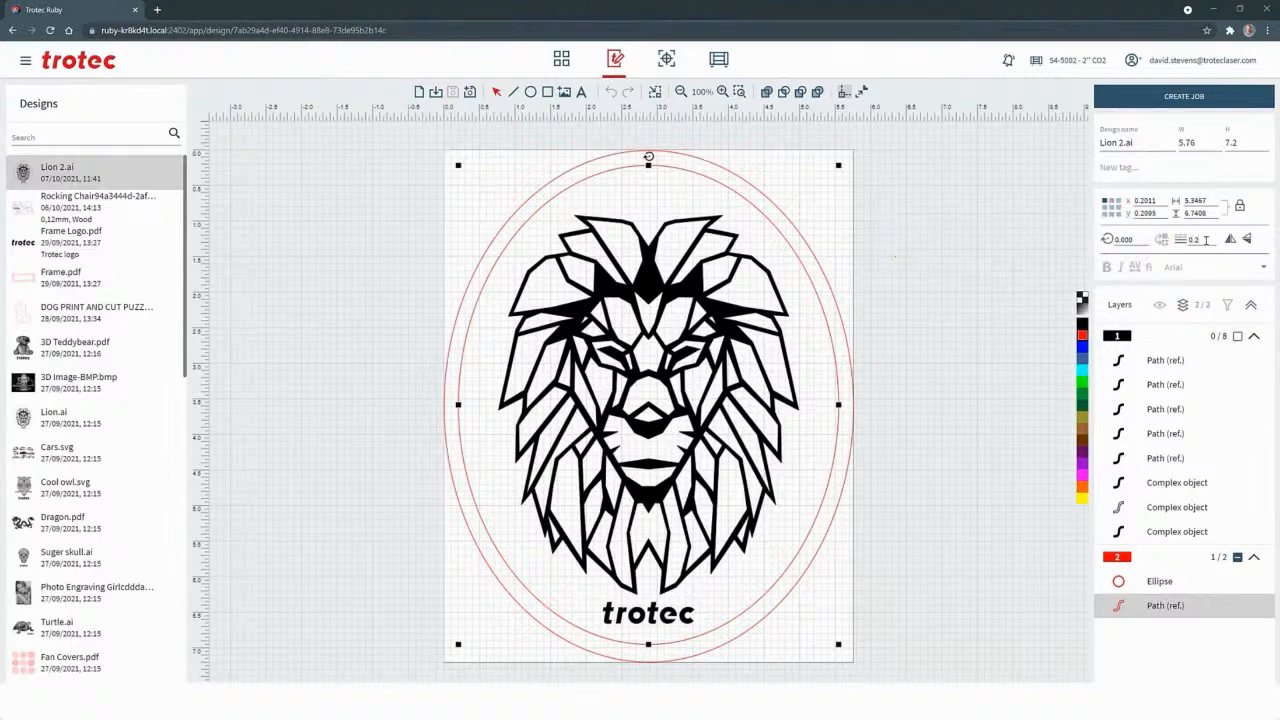
key(Return)
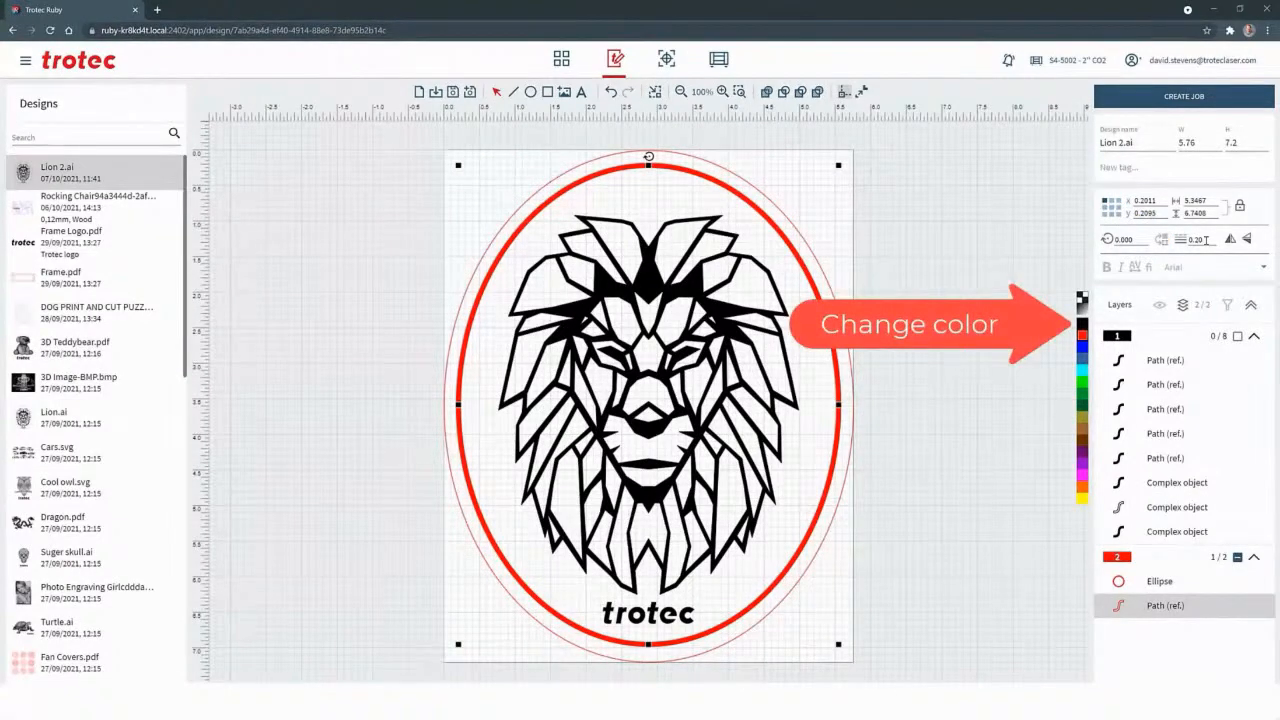
Recolour the inner oval path black and mirror the whole lion design horizontally
click(1081, 323)
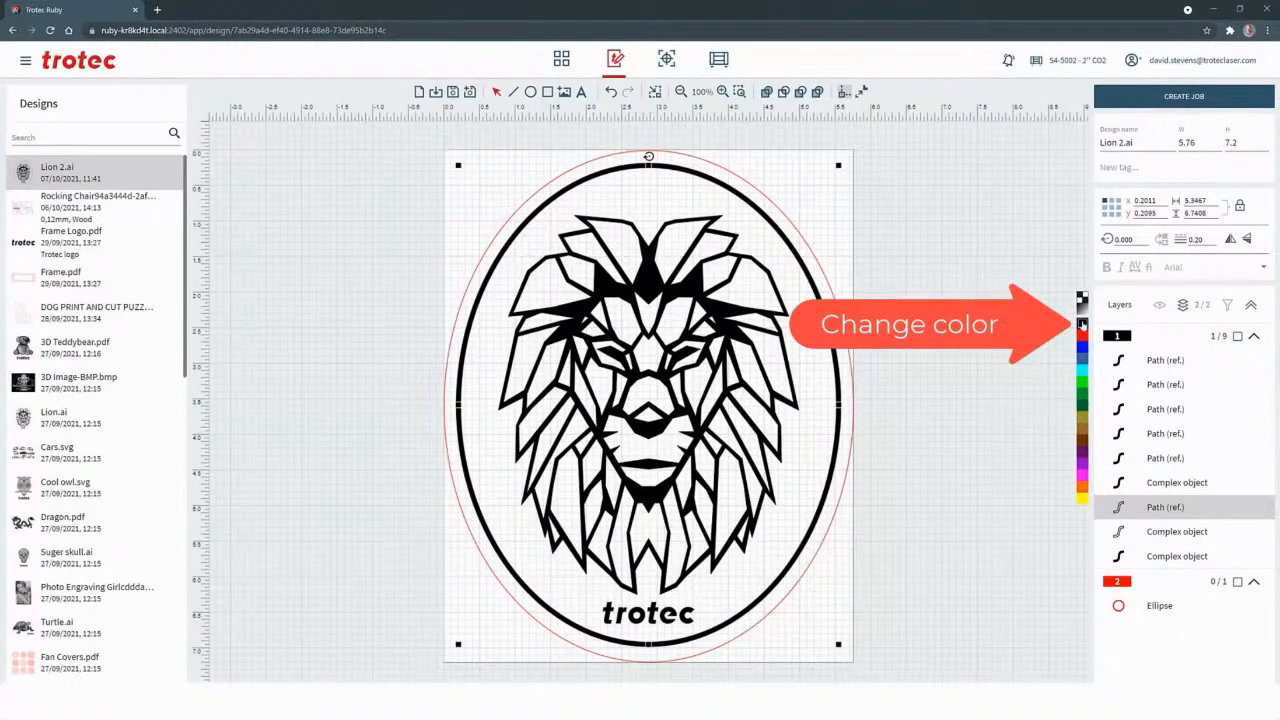
click(956, 312)
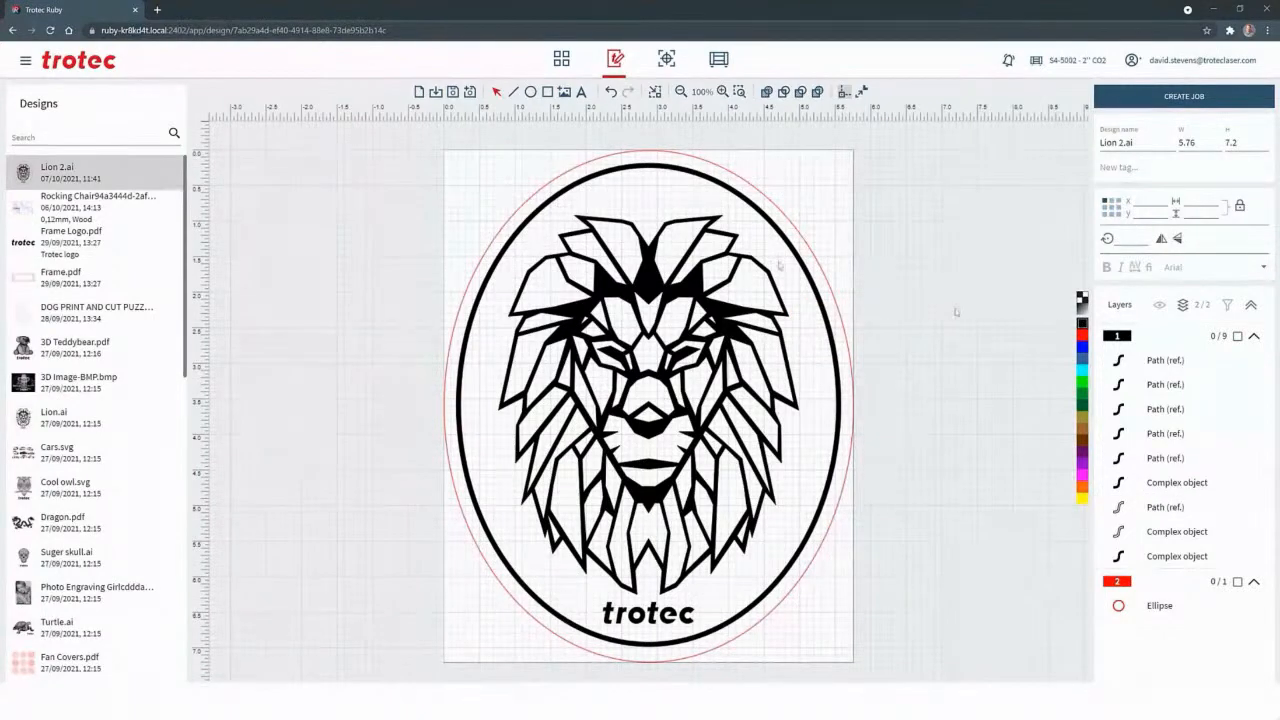
drag(412, 138, 867, 649)
drag(866, 652, 874, 672)
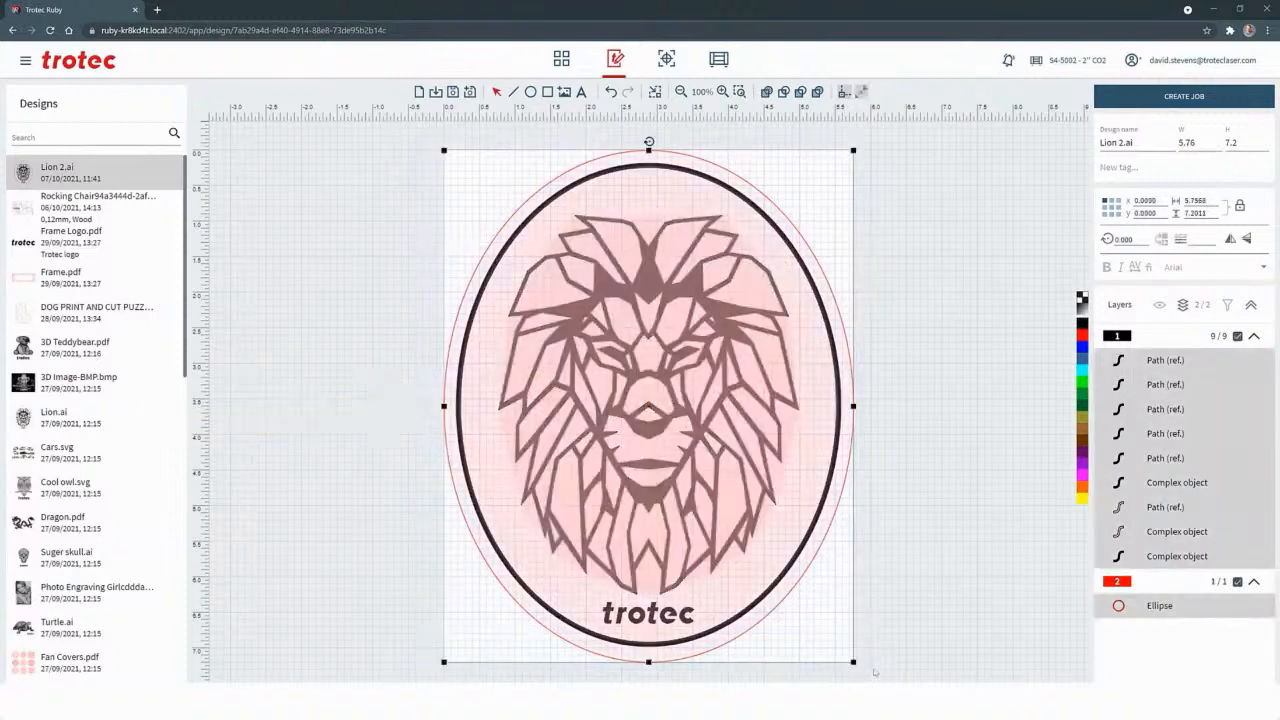
click(1231, 240)
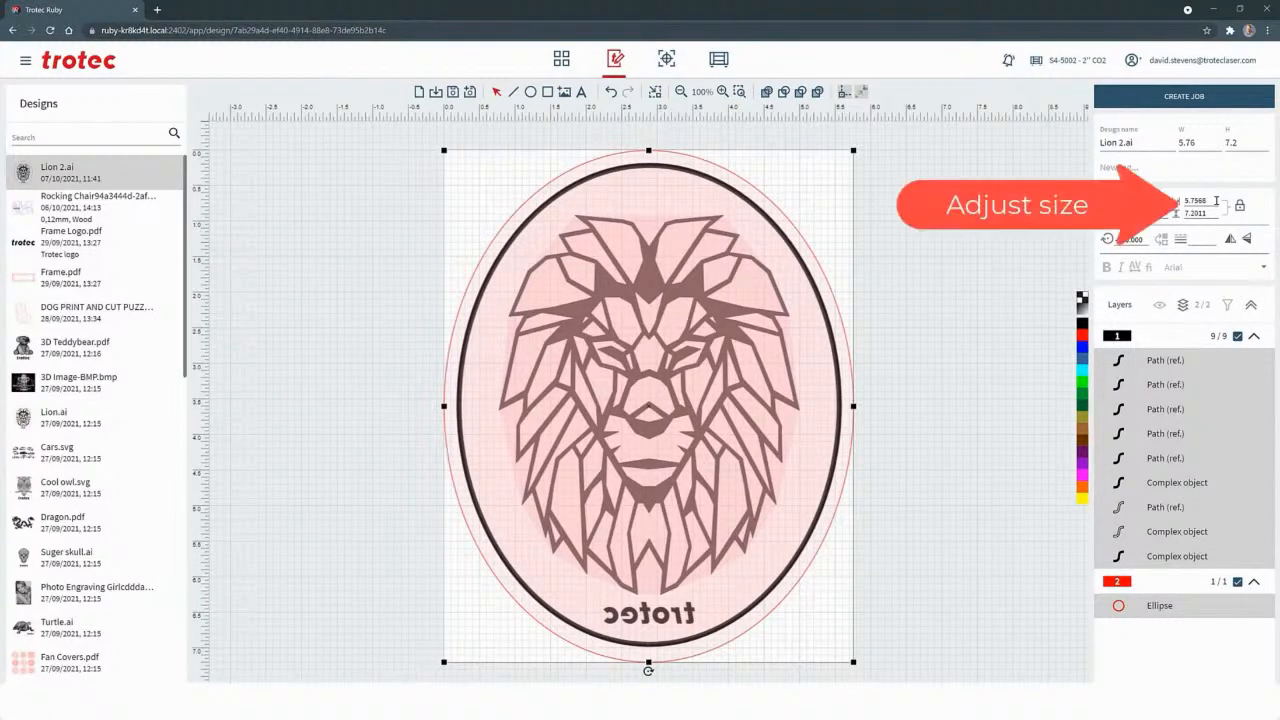
Scale the selected lion design to a width of 3 and fit the page to the design
click(1216, 200)
text(3)
key(Return)
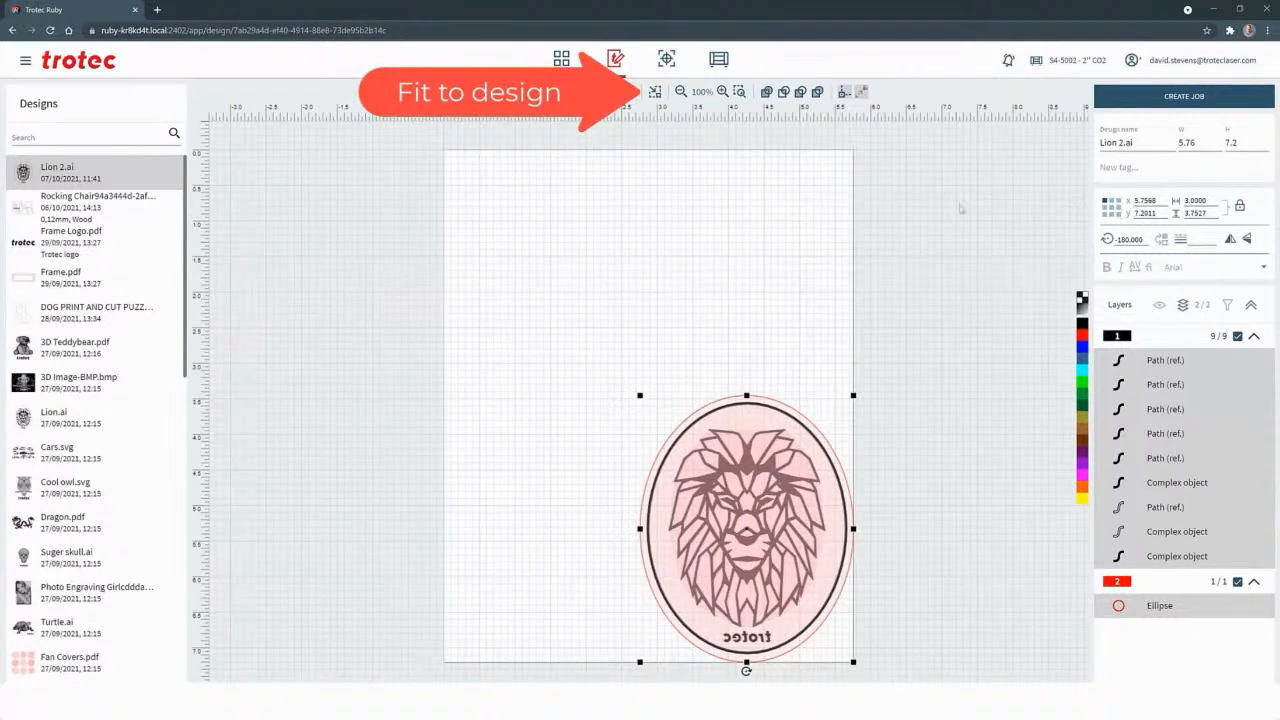
click(654, 92)
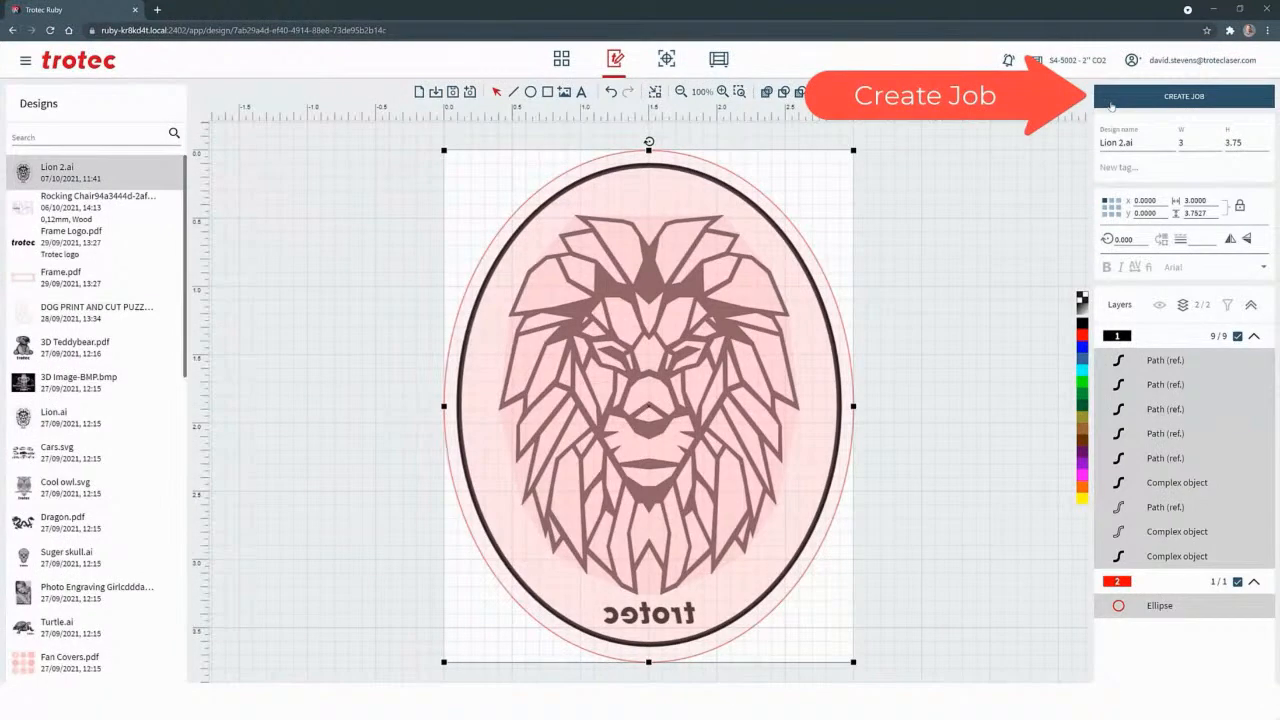
Create a job from the design and place the lion at the laser head marker, about X 8.23, Y 5.25
click(1112, 100)
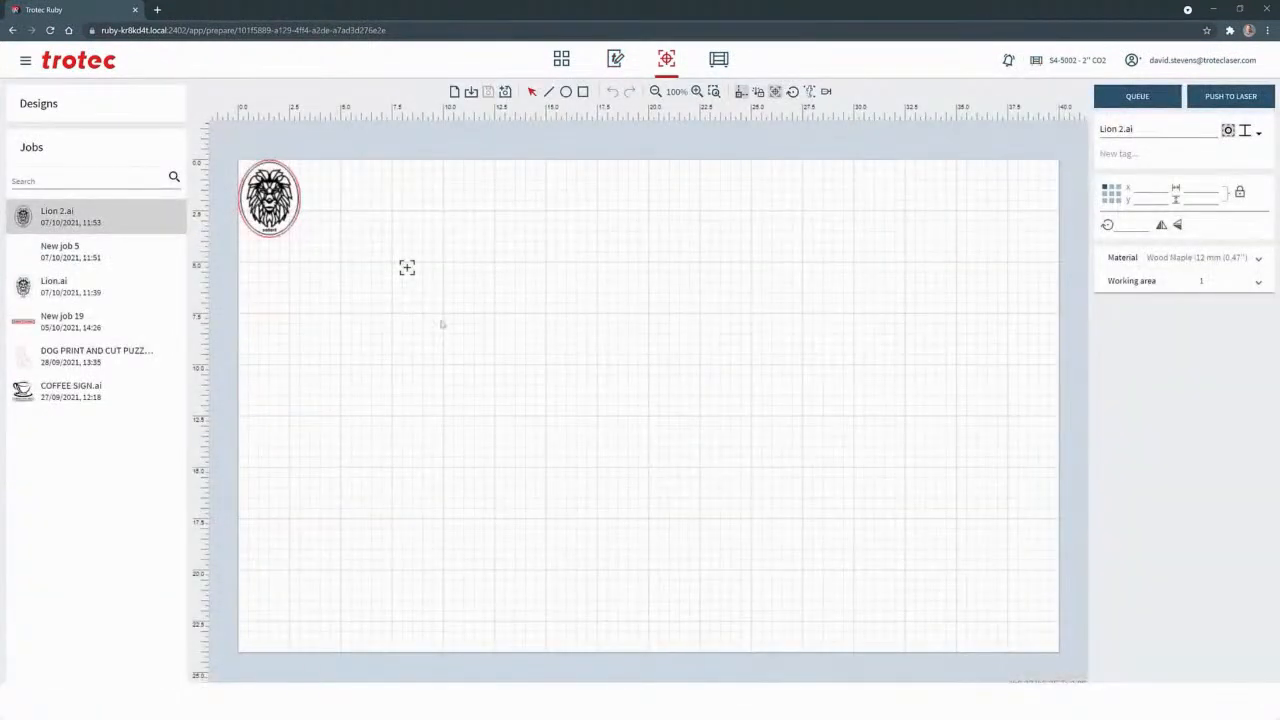
scroll(442, 324, up, 3)
mouse_move(221, 168)
mouse_down()
mouse_move(428, 352)
mouse_move(484, 330)
mouse_up()
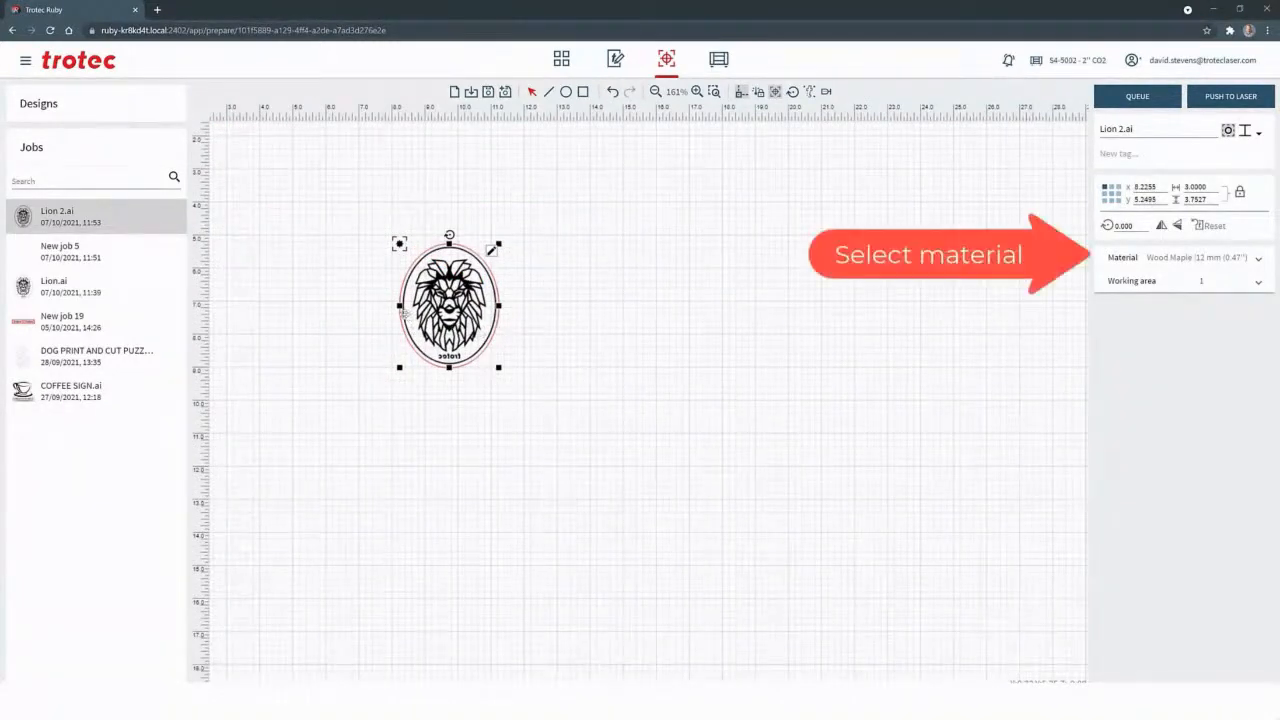
Assign the material Mirrored Acrylic 3mm to the Lion 2.ai job and push it to the laser
scroll(402, 310, up, 2)
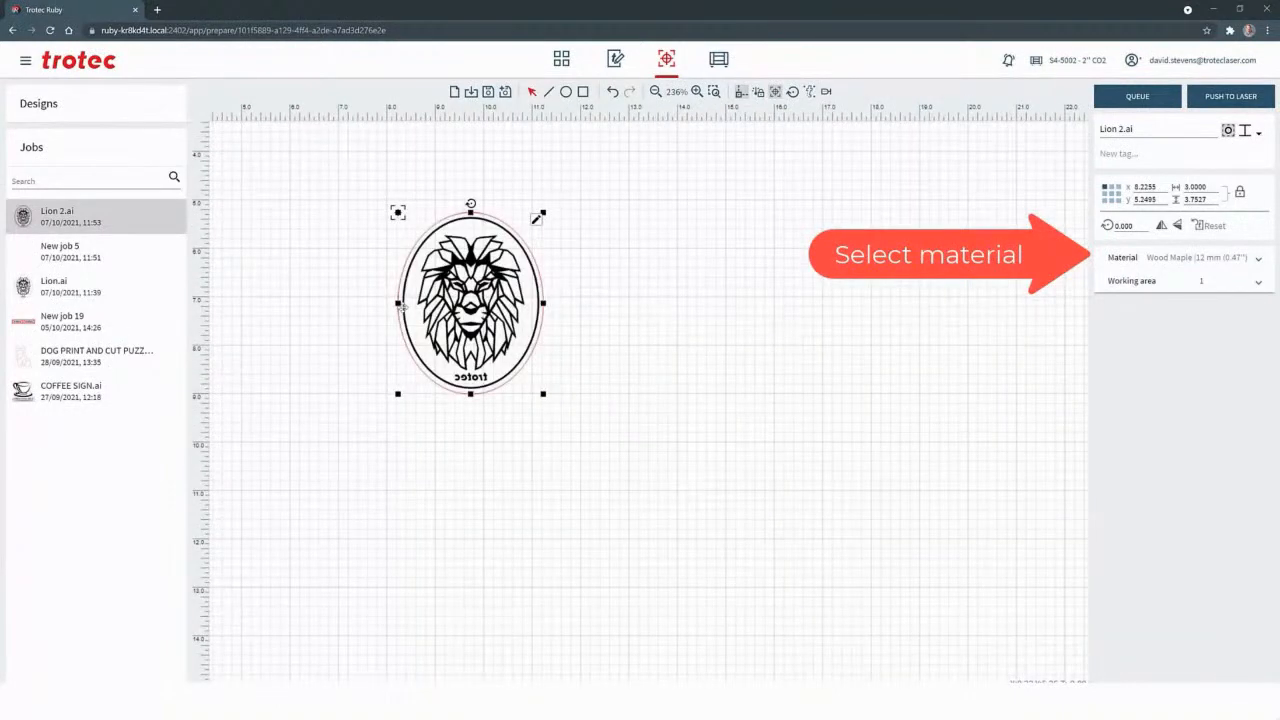
click(1138, 260)
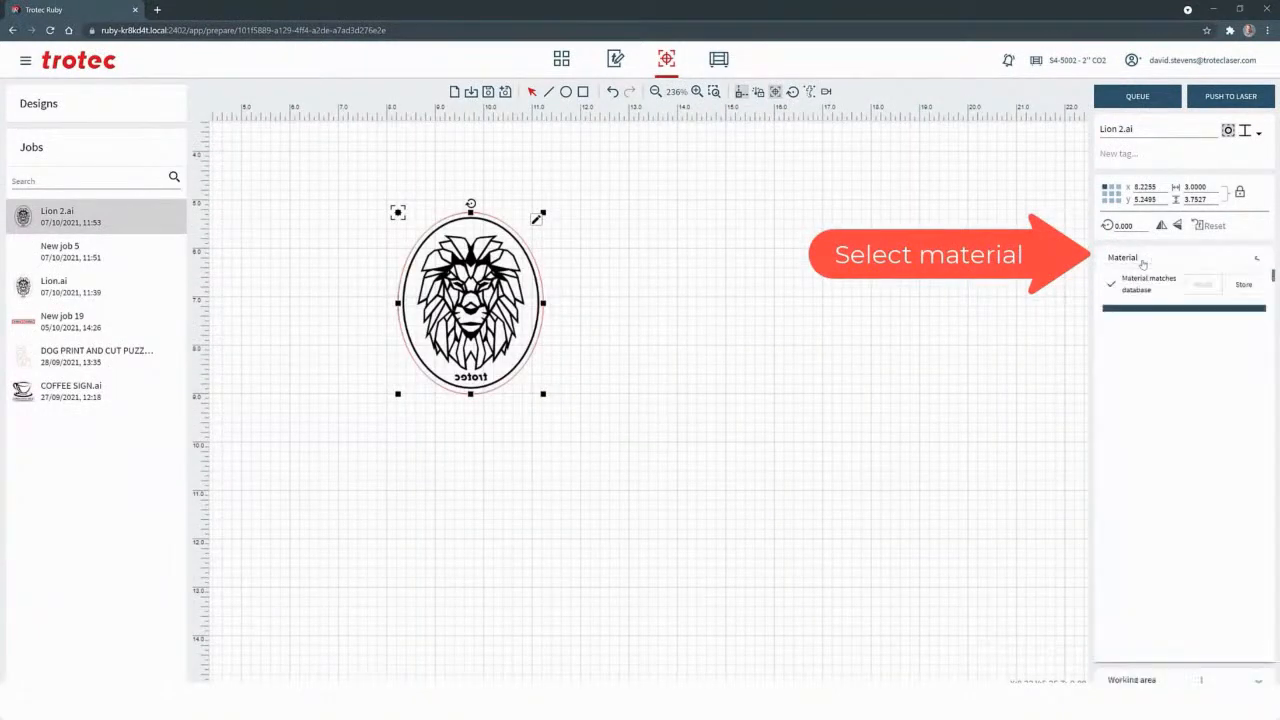
text(mirror)
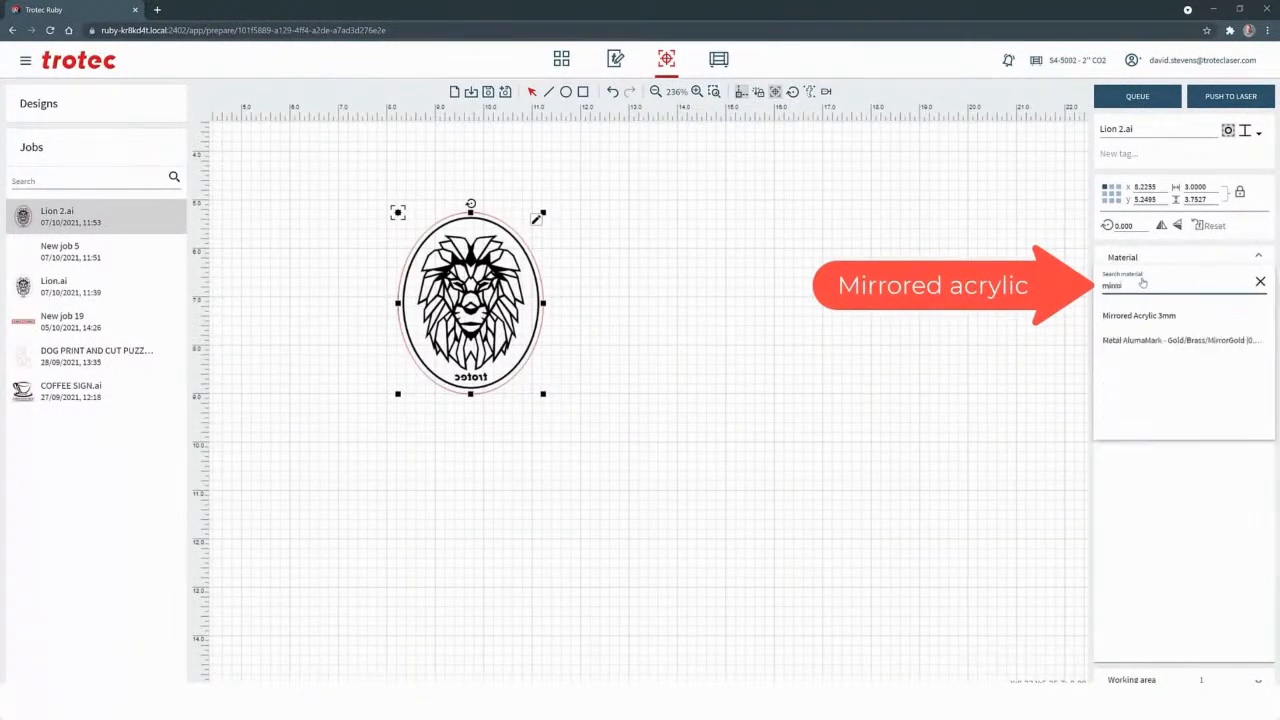
click(1146, 317)
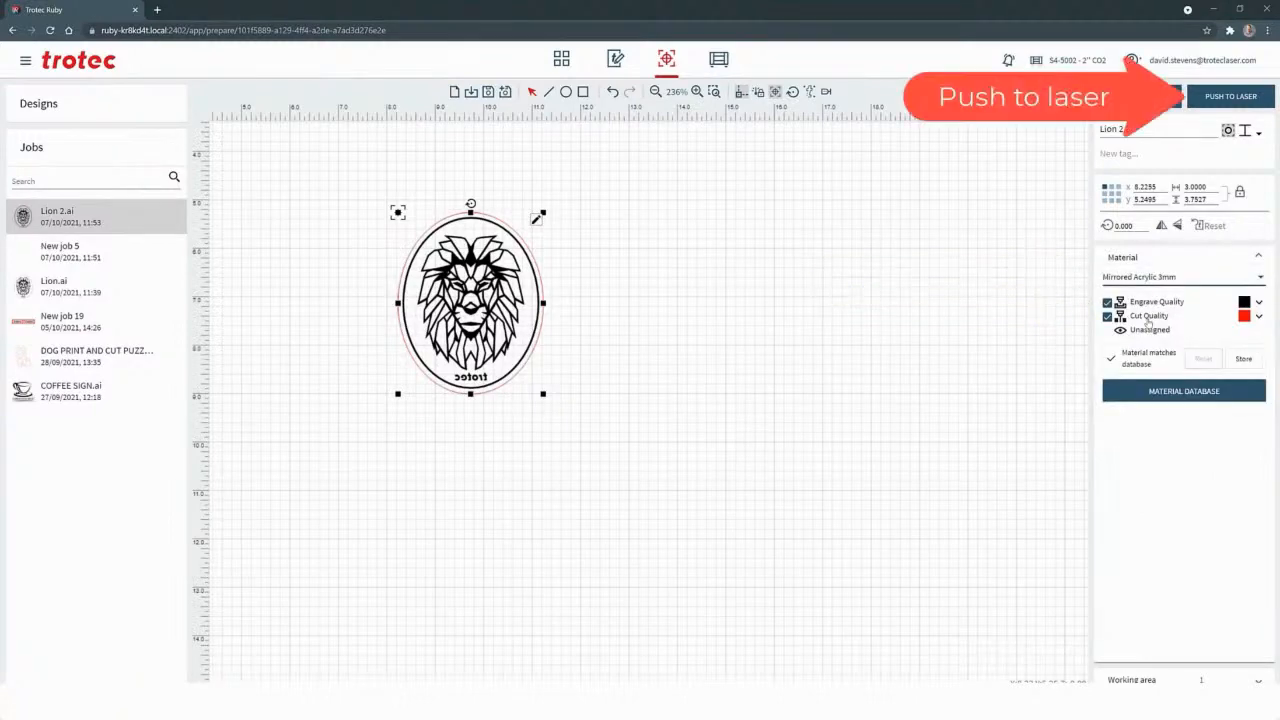
click(1208, 105)
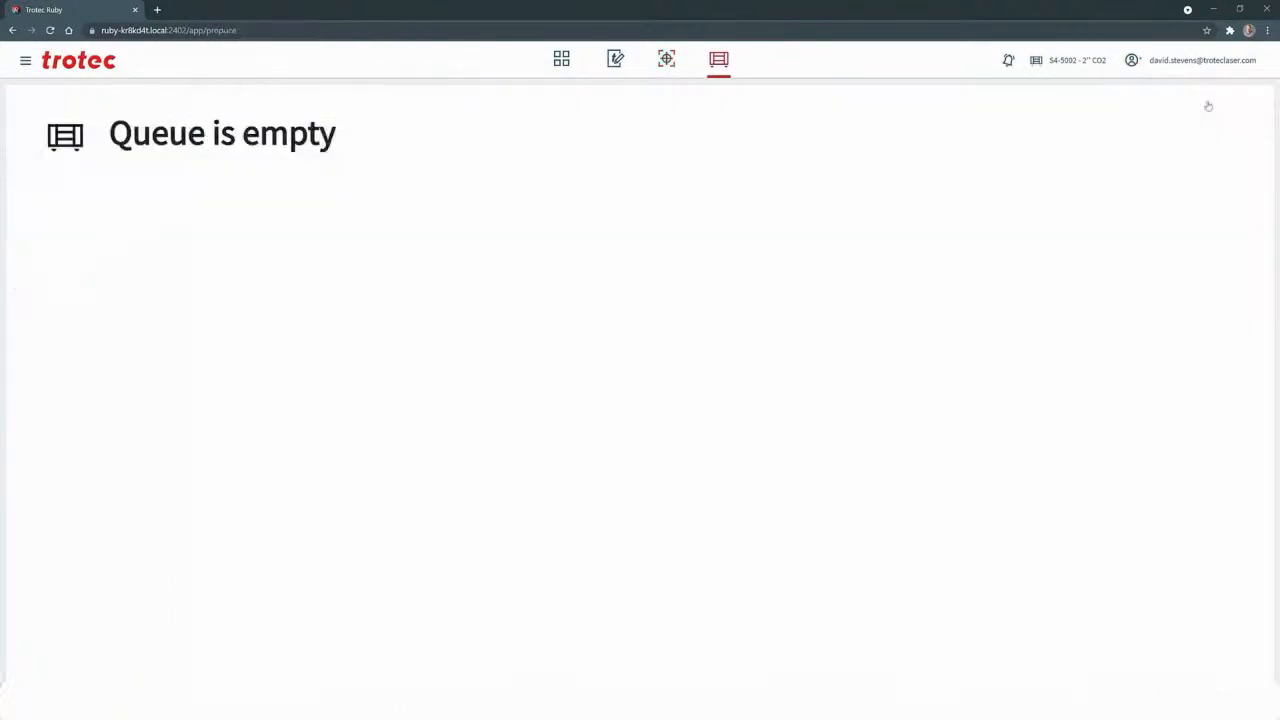
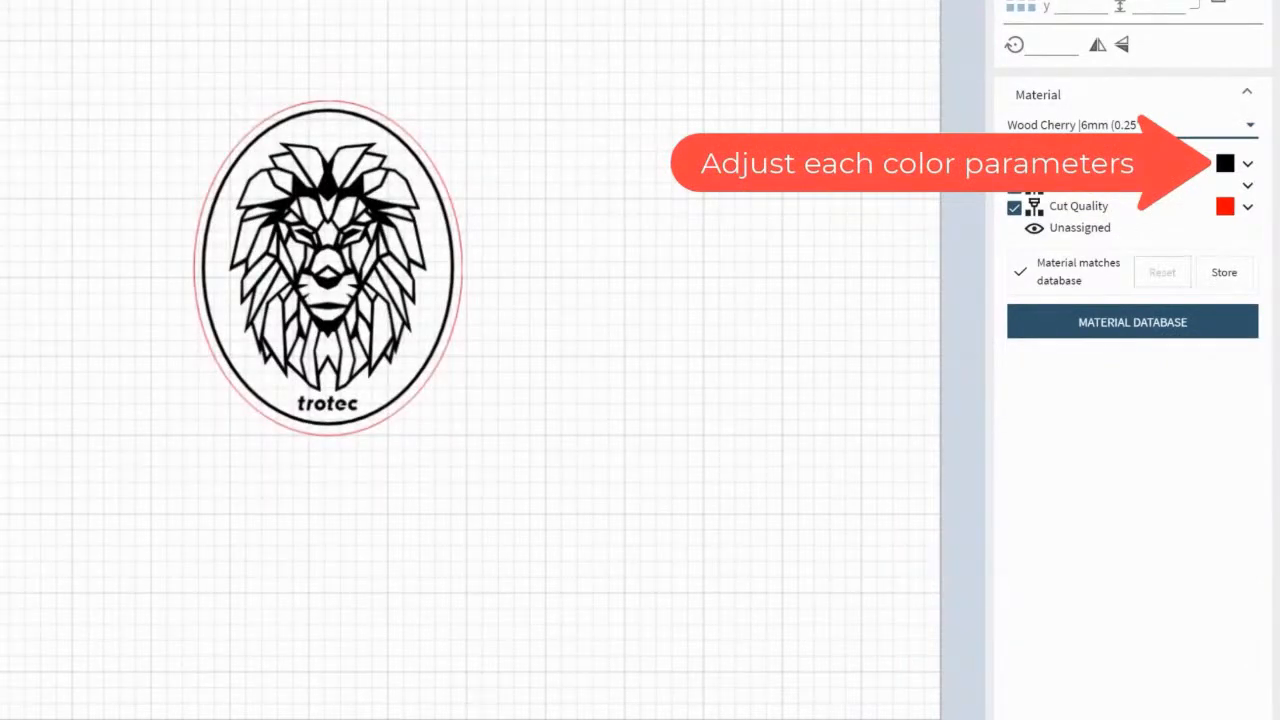
Set the Engrave Dark speed to 40% in the job's Wood Cherry |6mm (0.25'') material
click(1247, 164)
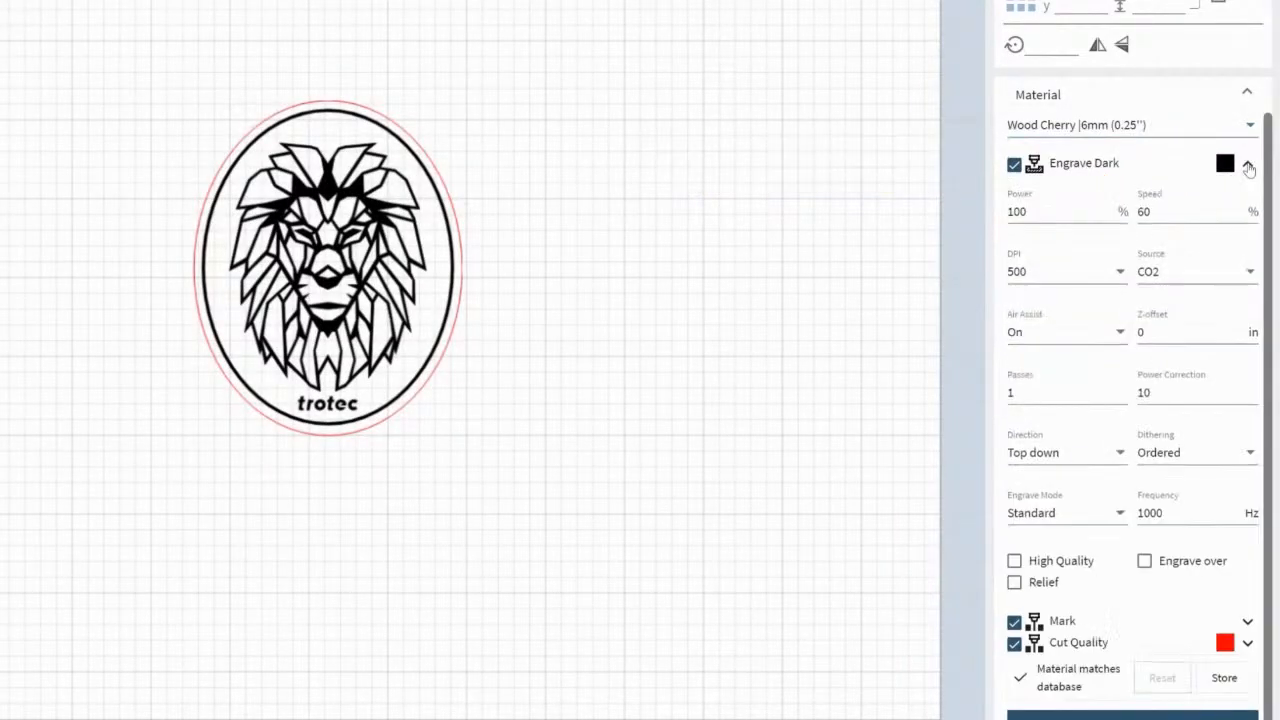
drag(1160, 209, 1136, 212)
text(40)
click(1245, 172)
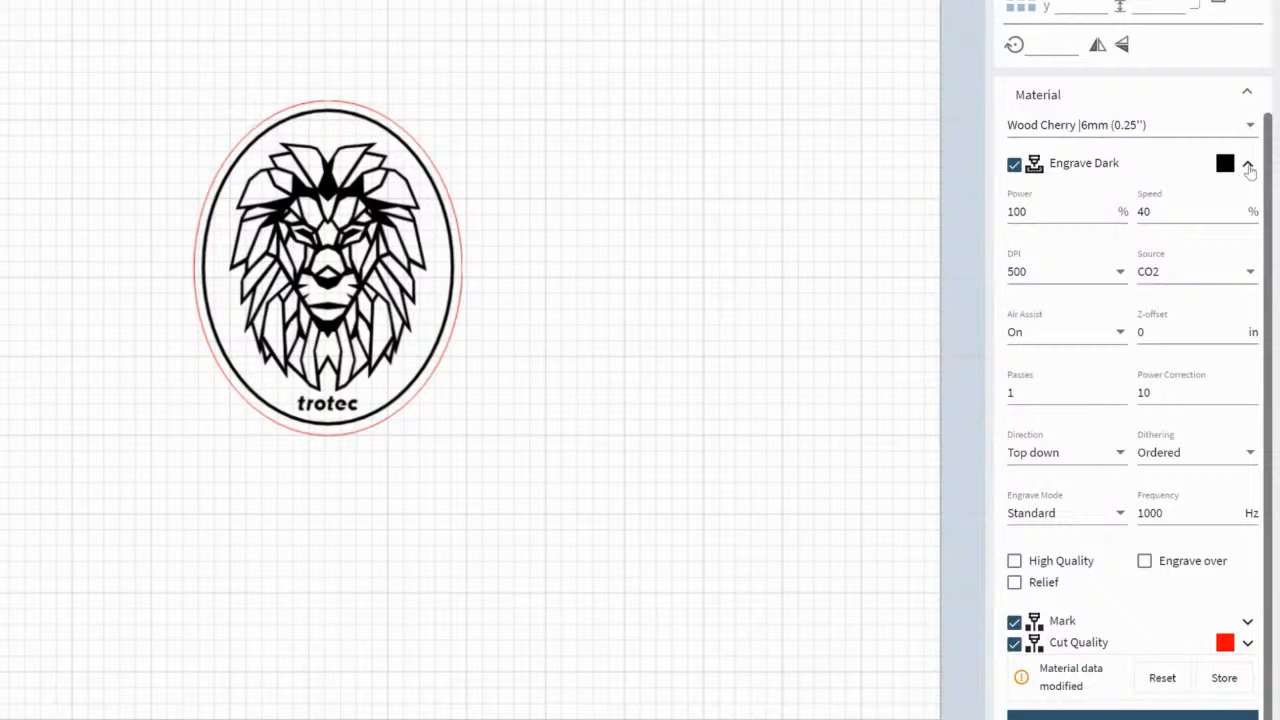
click(1247, 170)
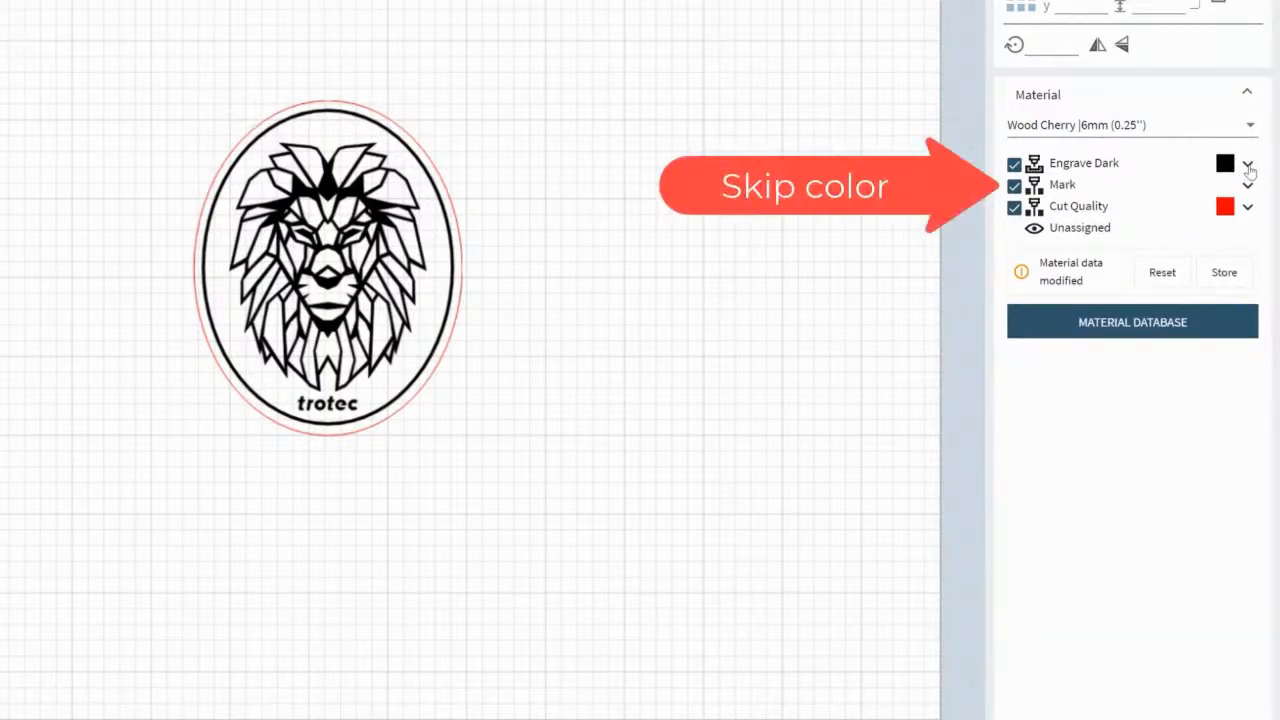
Exclude the Mark effect from the job, and switch Cut Quality and Engrave Dark off and back on
click(1014, 188)
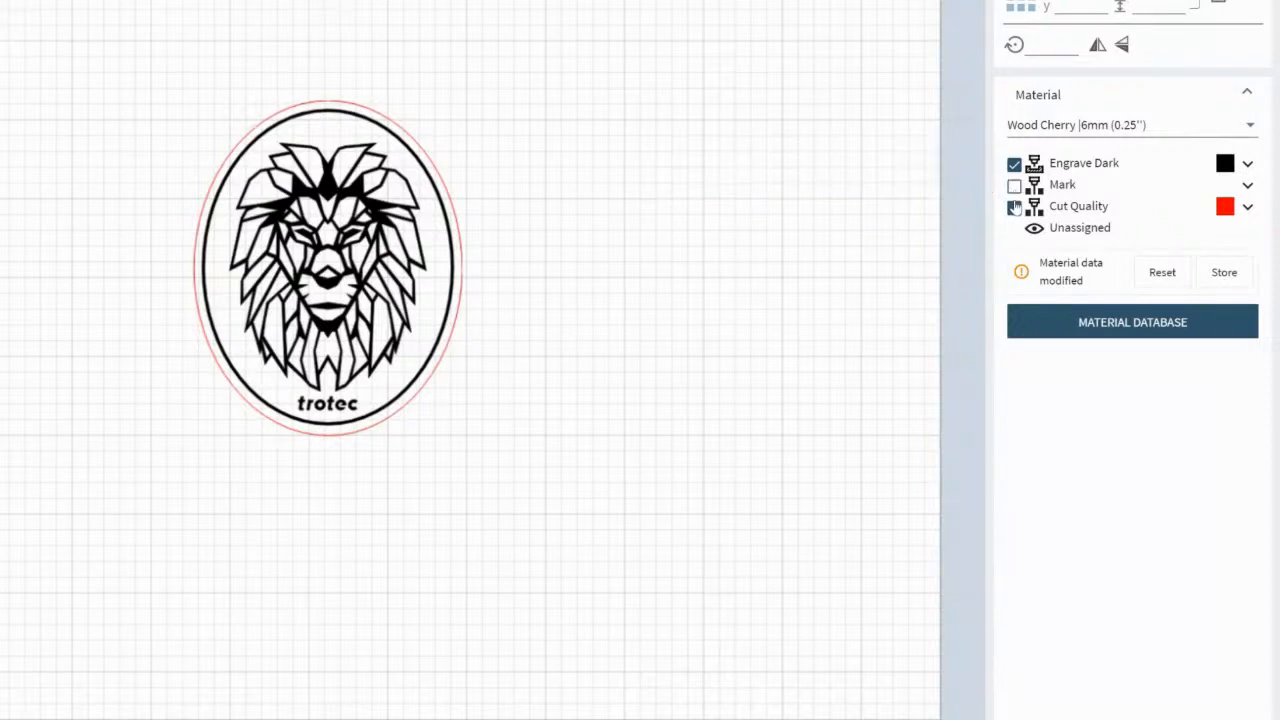
click(1014, 209)
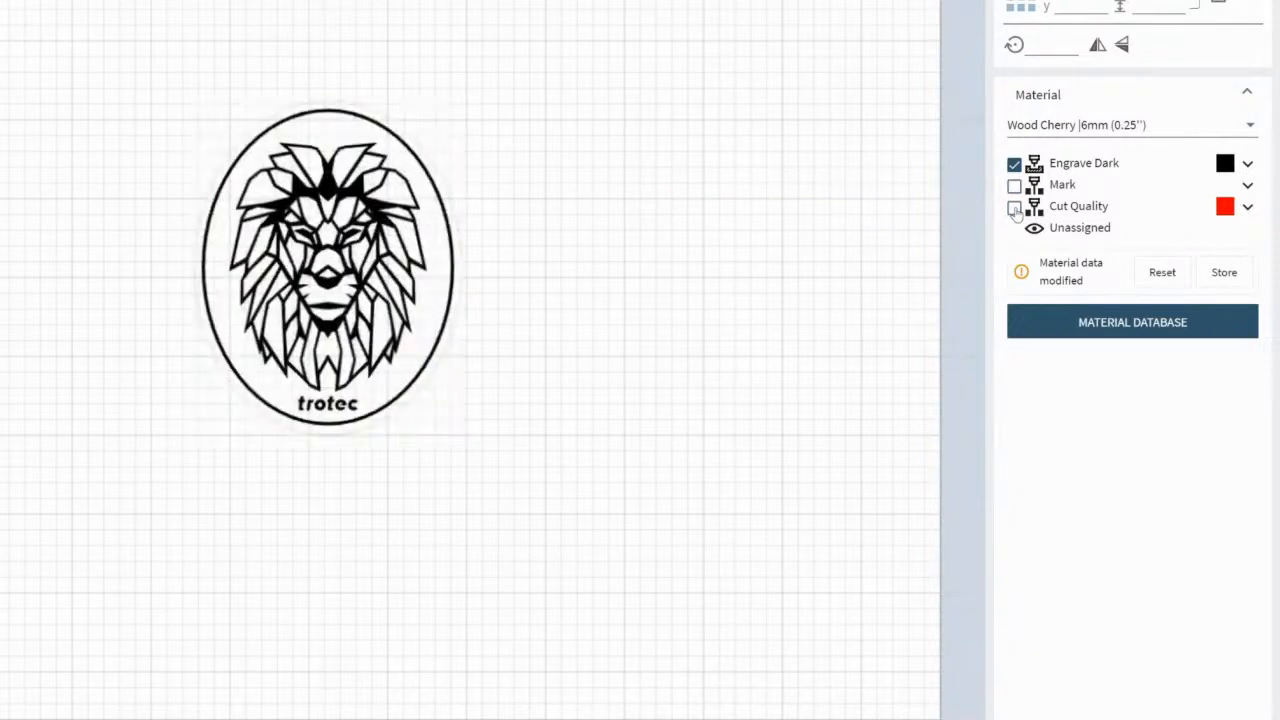
click(1014, 209)
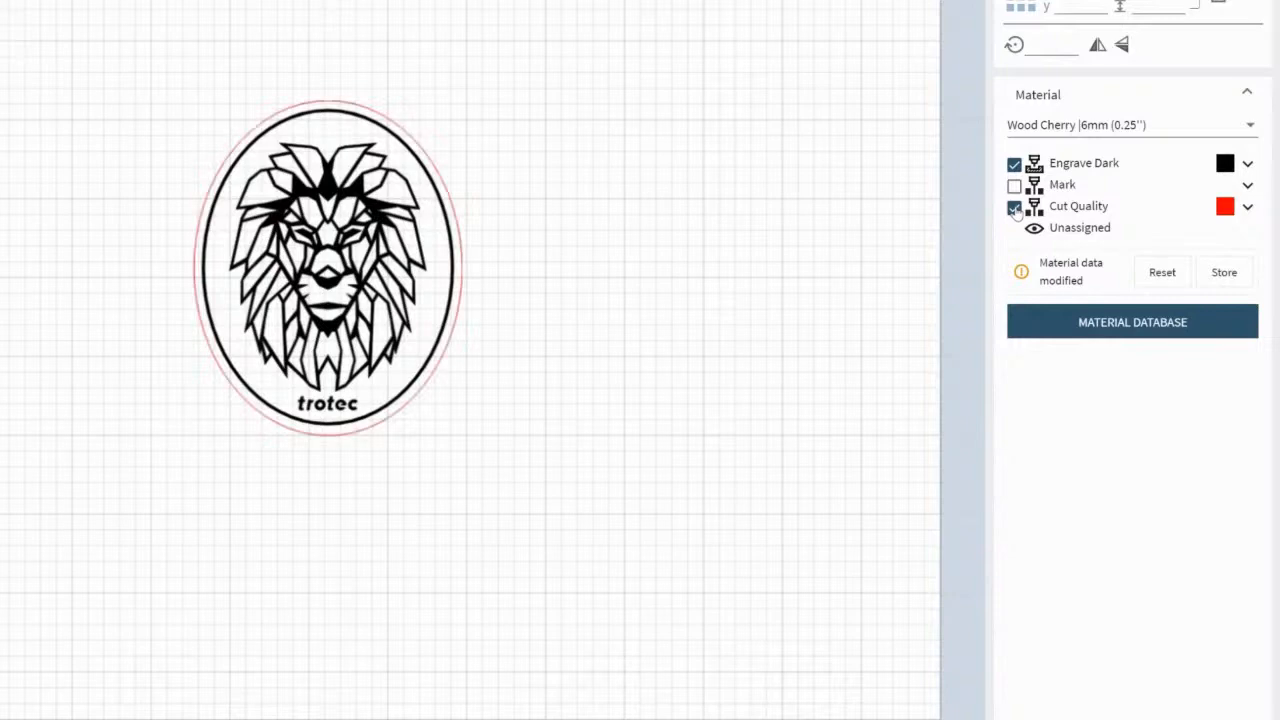
click(1014, 165)
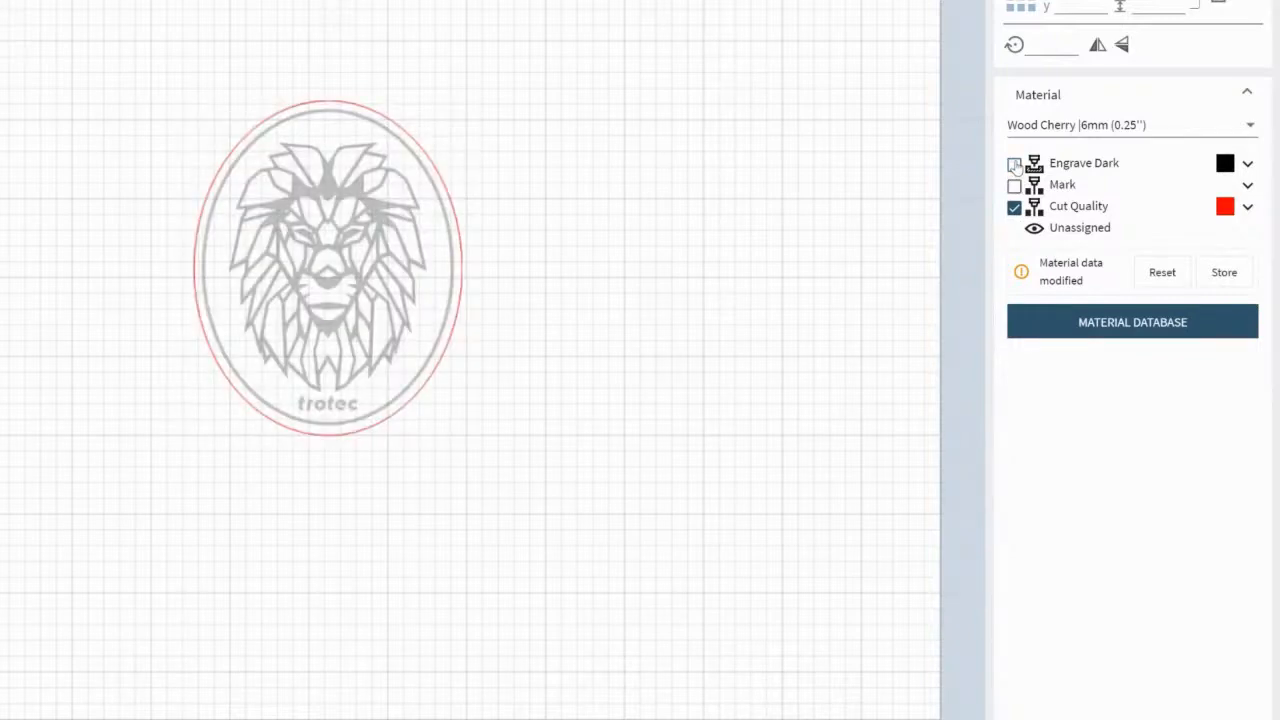
click(1015, 165)
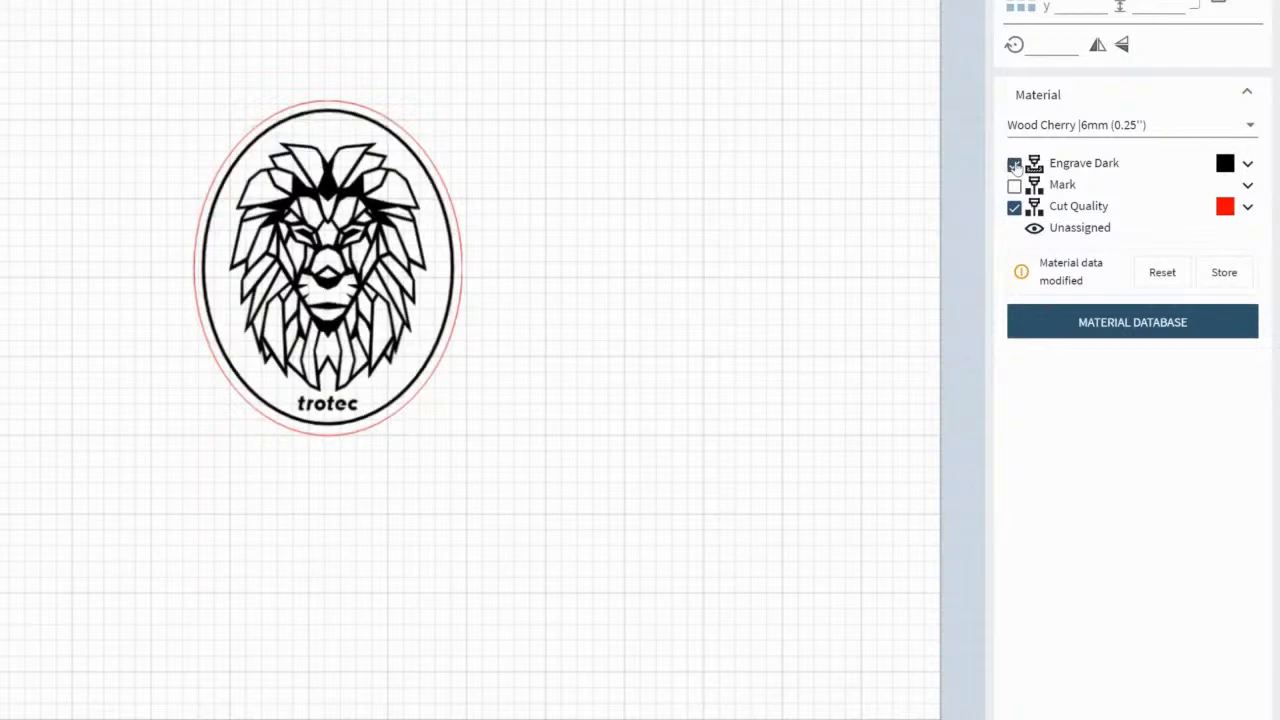
Set the Cut Quality speed of the job's material to 1%
click(1246, 208)
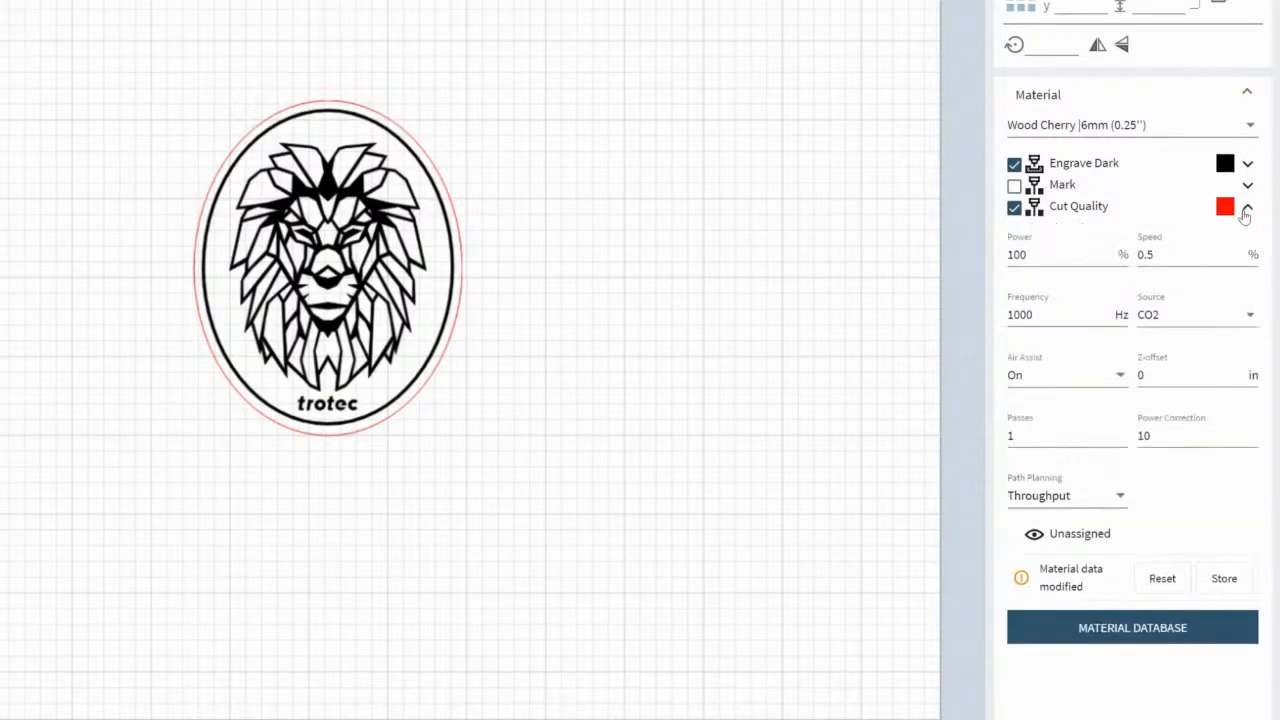
drag(1162, 258, 1138, 260)
text(1)
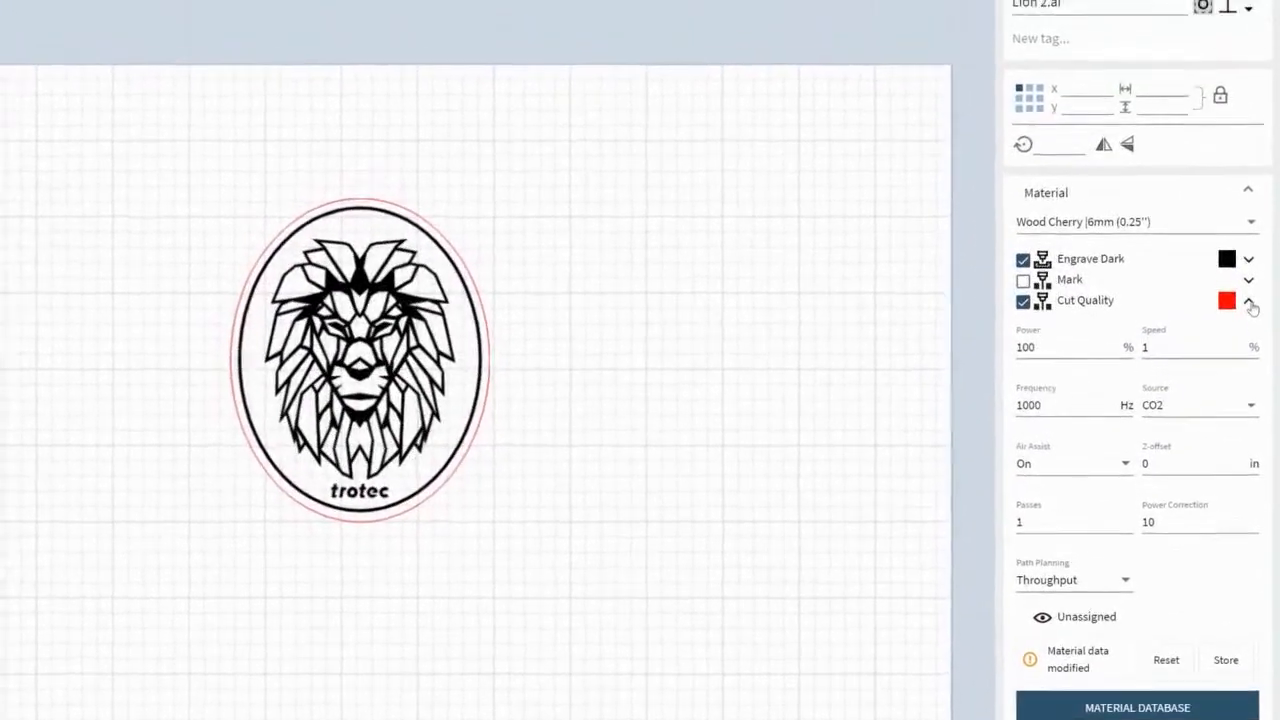
click(1250, 283)
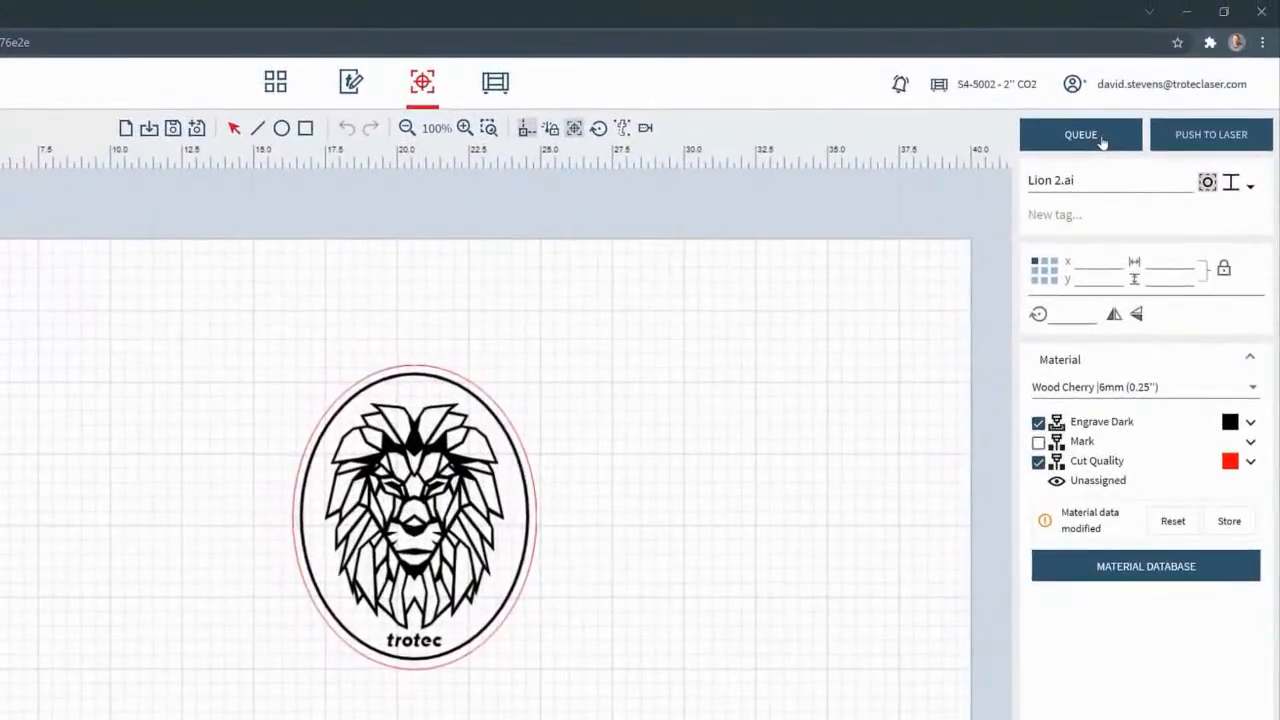
Queue the Lion 2.ai job without restoring the database values, and store the modified Wood Cherry settings as a new material
click(1101, 137)
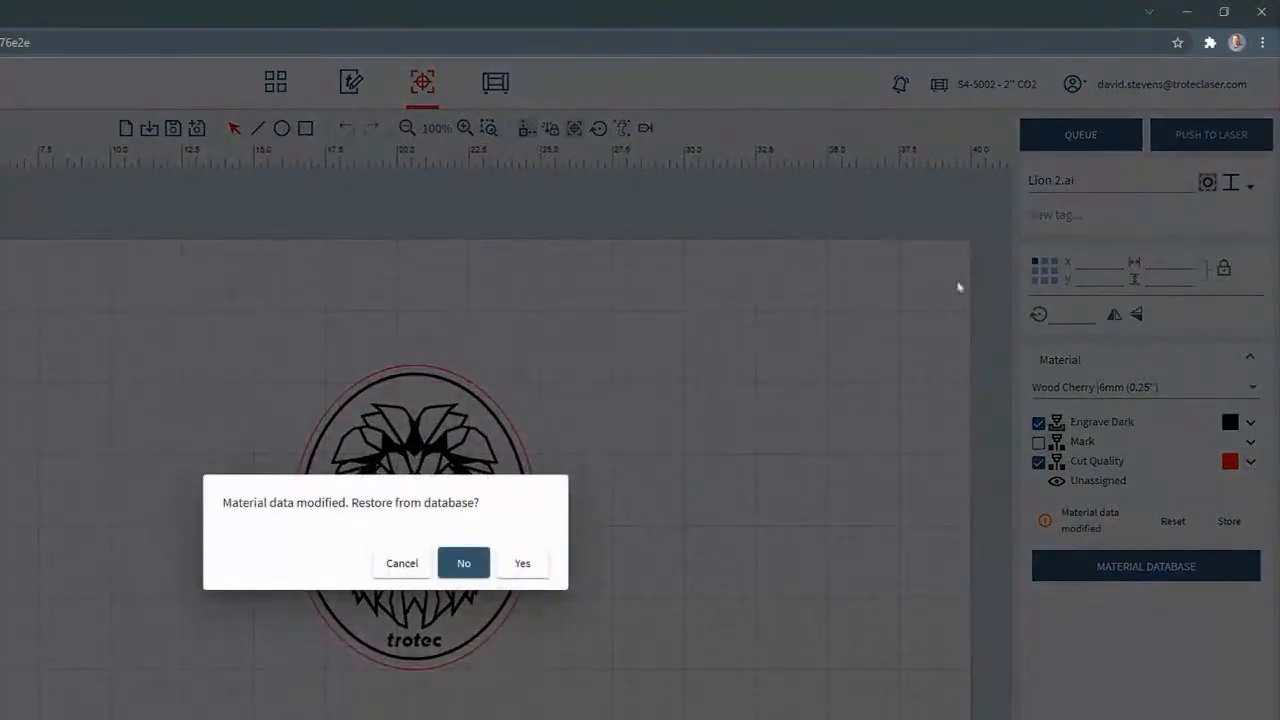
click(464, 564)
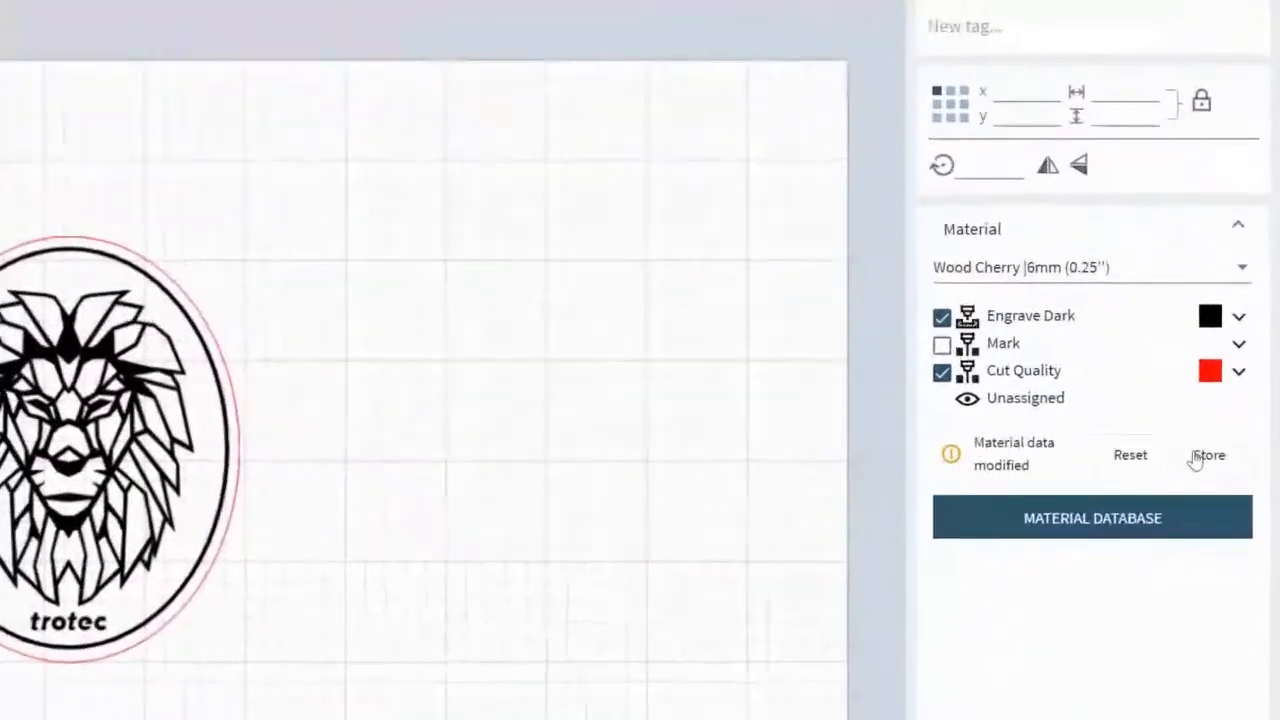
click(1197, 457)
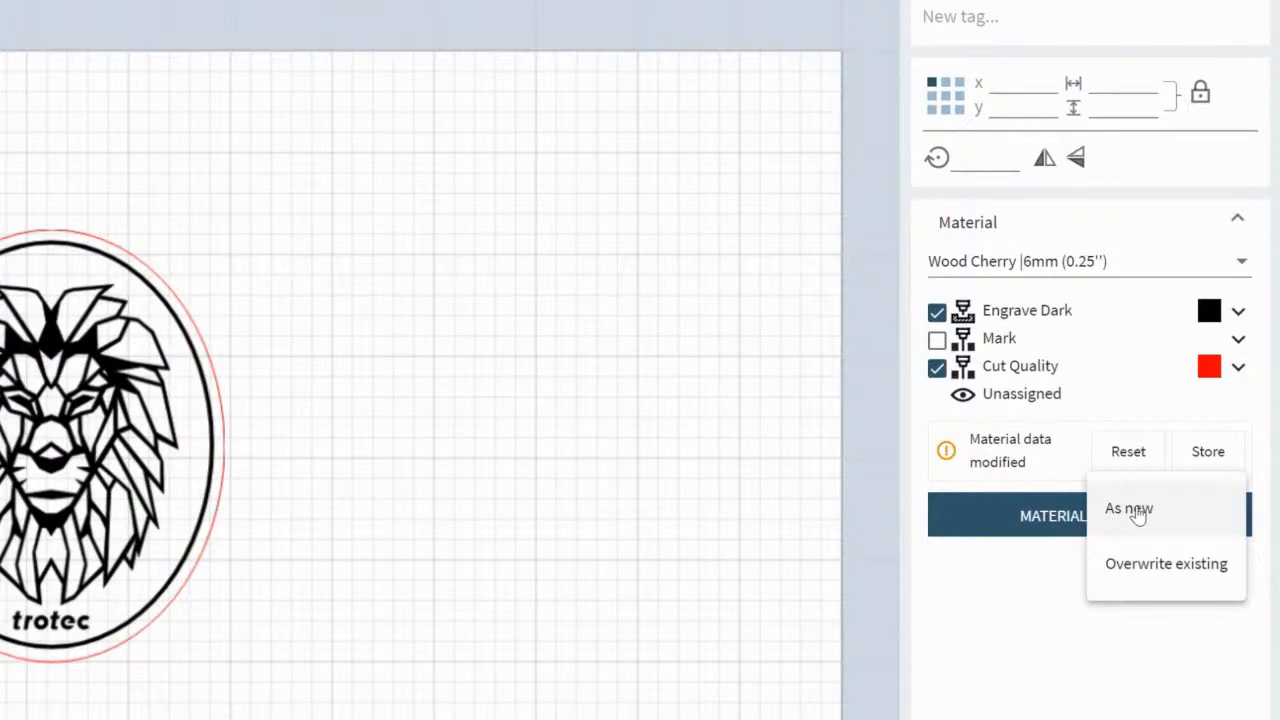
click(1137, 512)
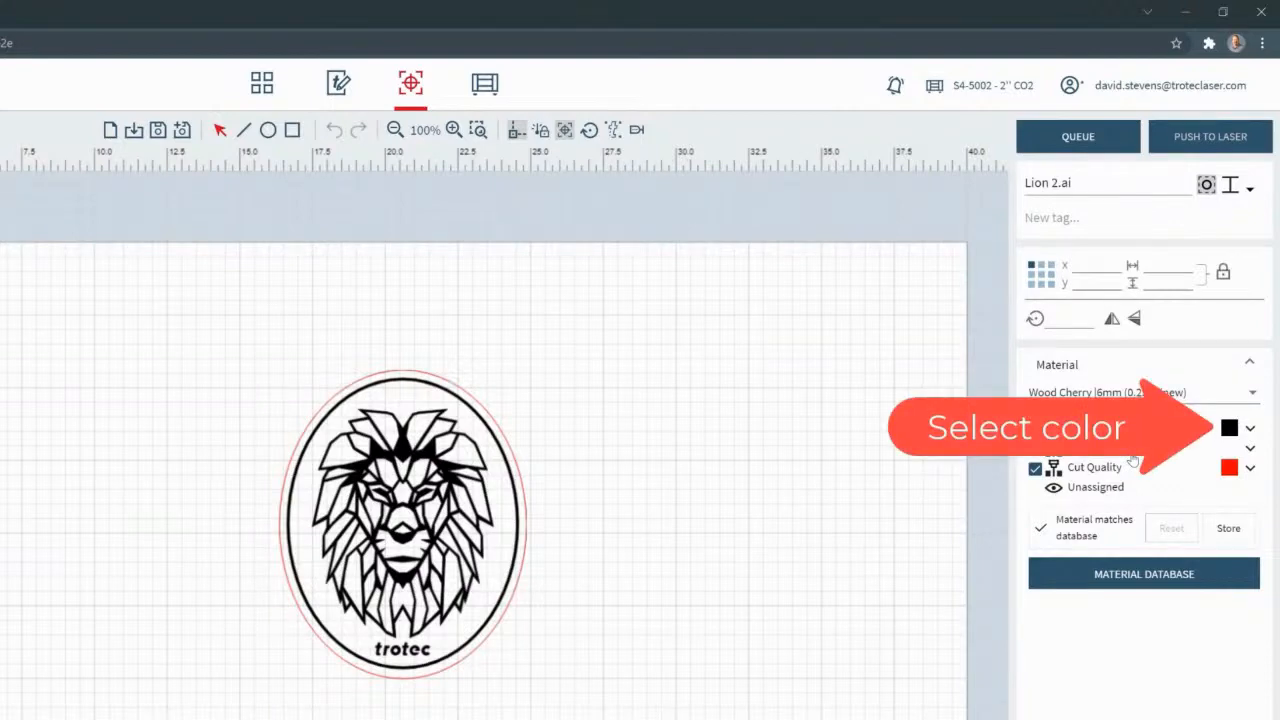
Examine the effects the black layer can be reassigned to, with print and cut off and then on, and switch print and cut back off
click(1230, 428)
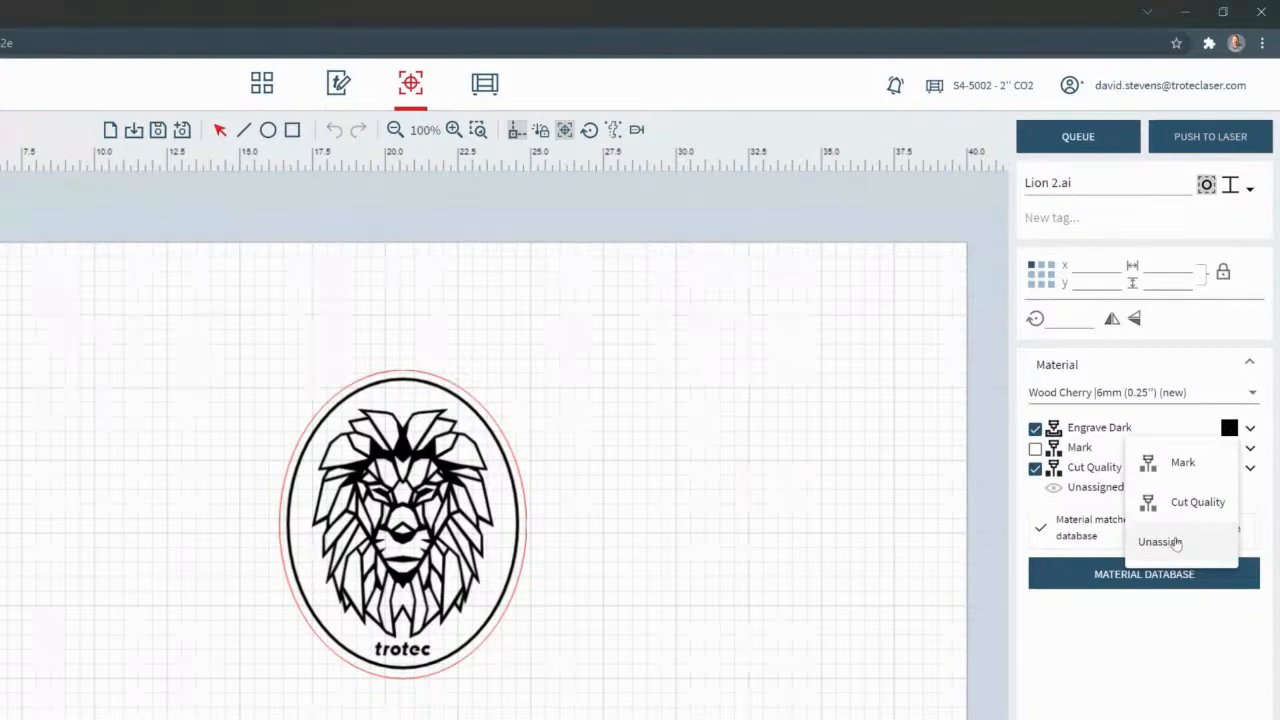
click(1200, 427)
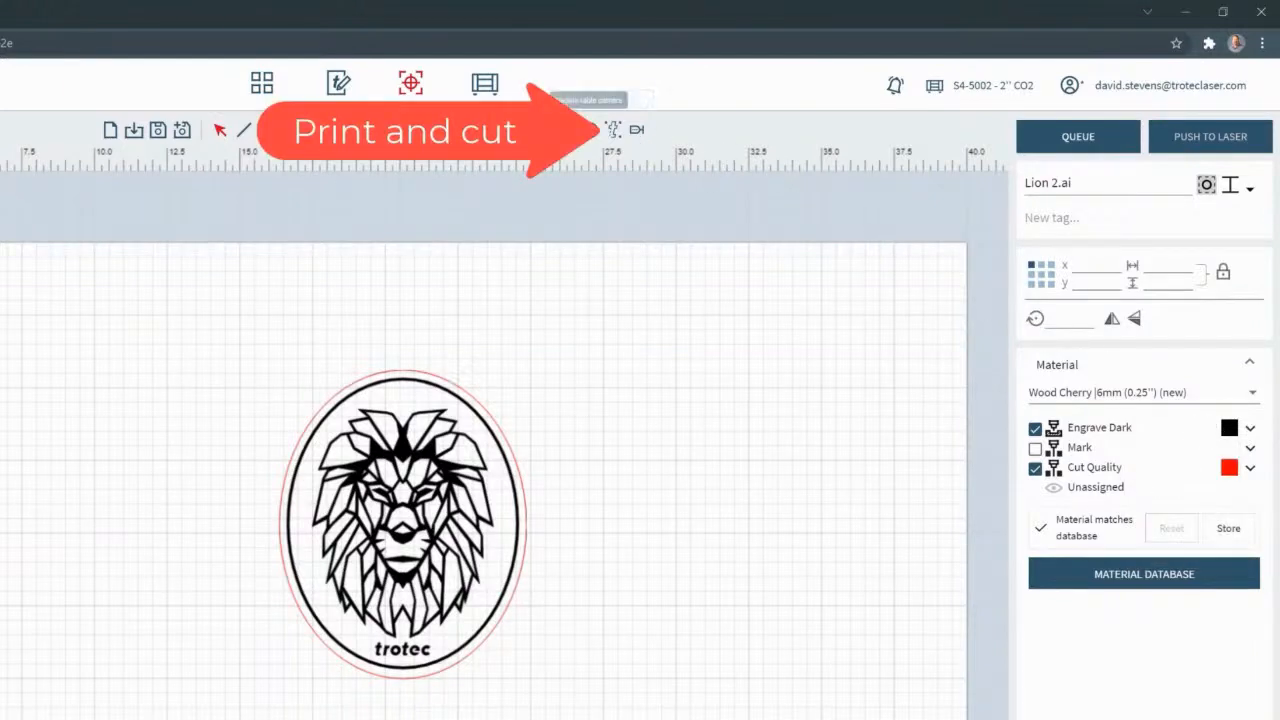
click(615, 130)
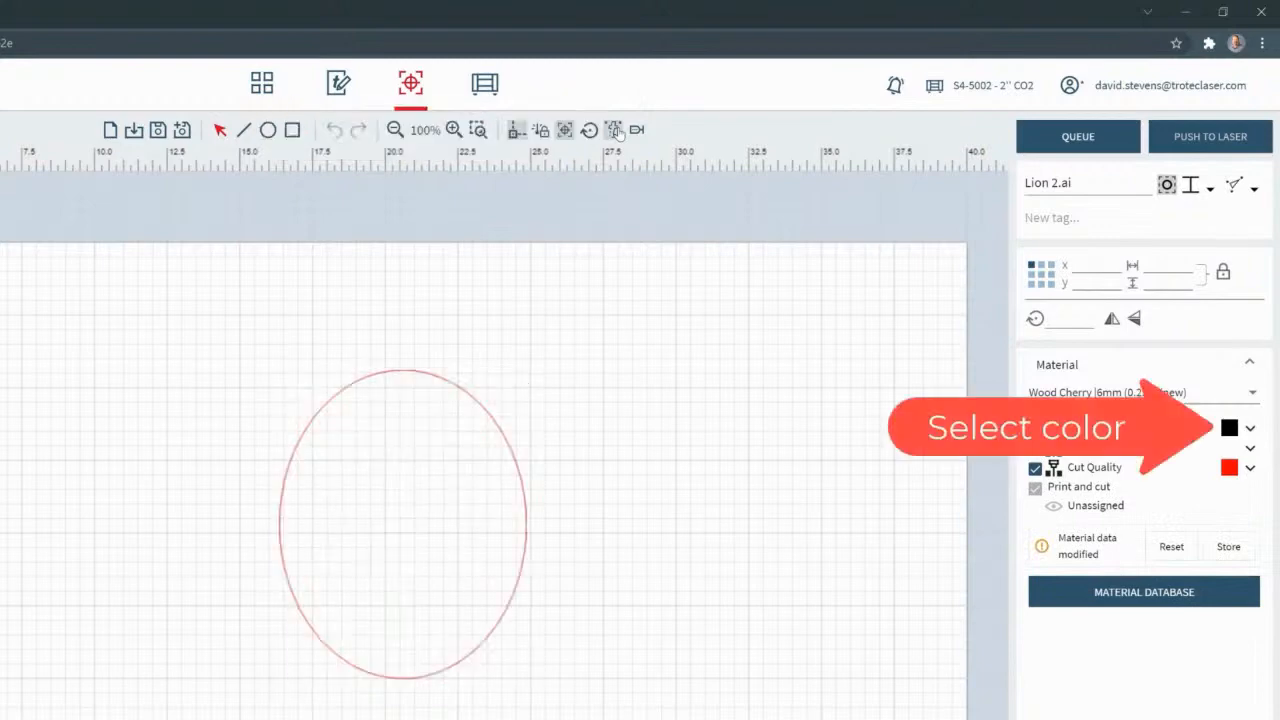
click(1229, 429)
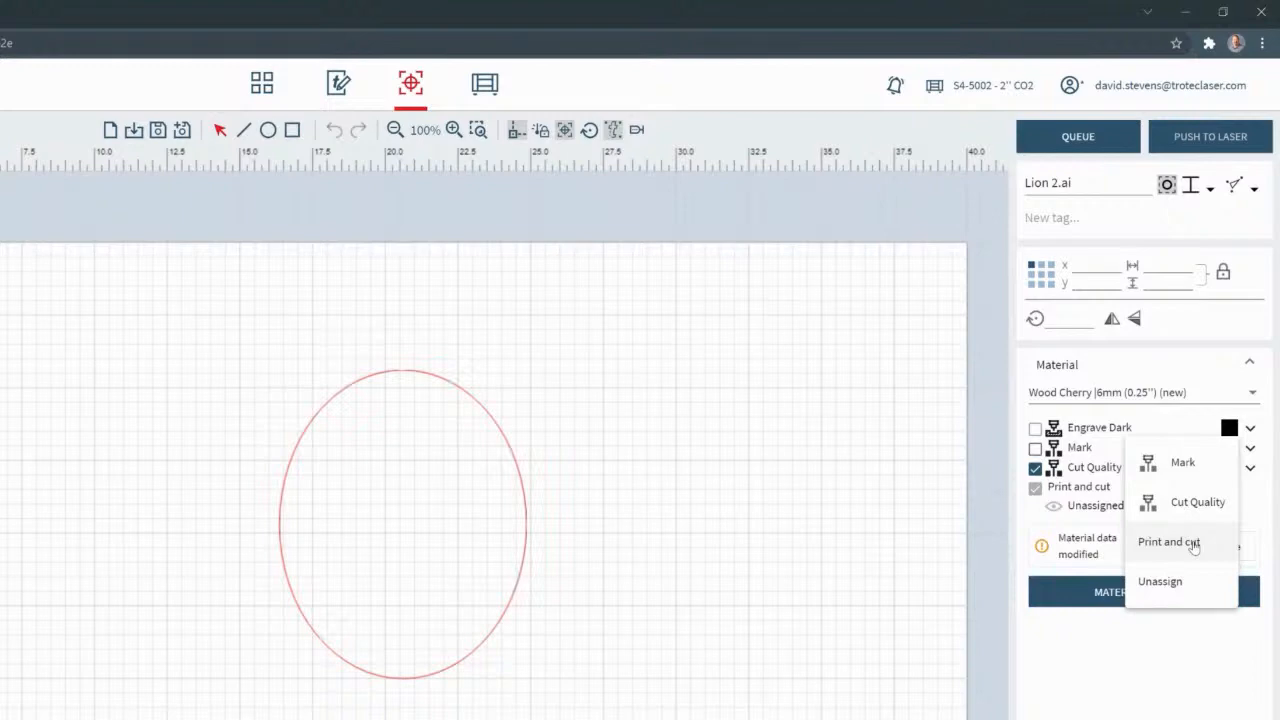
click(1183, 424)
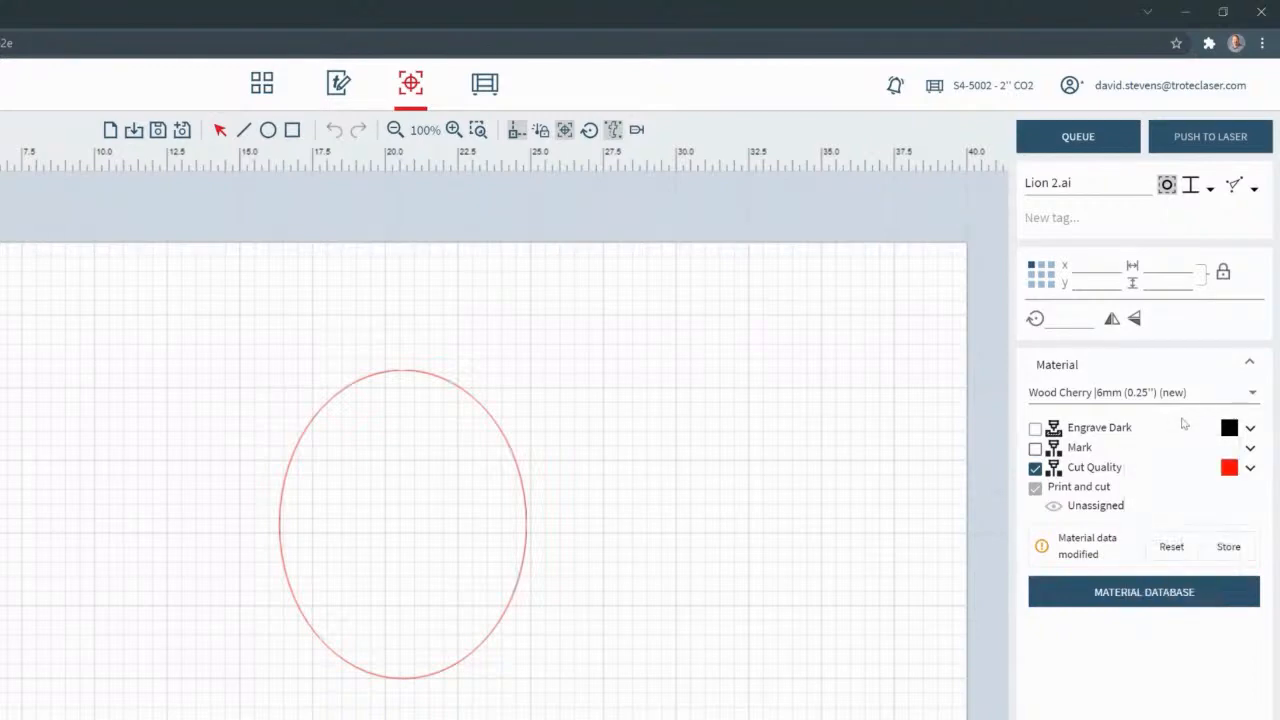
click(612, 130)
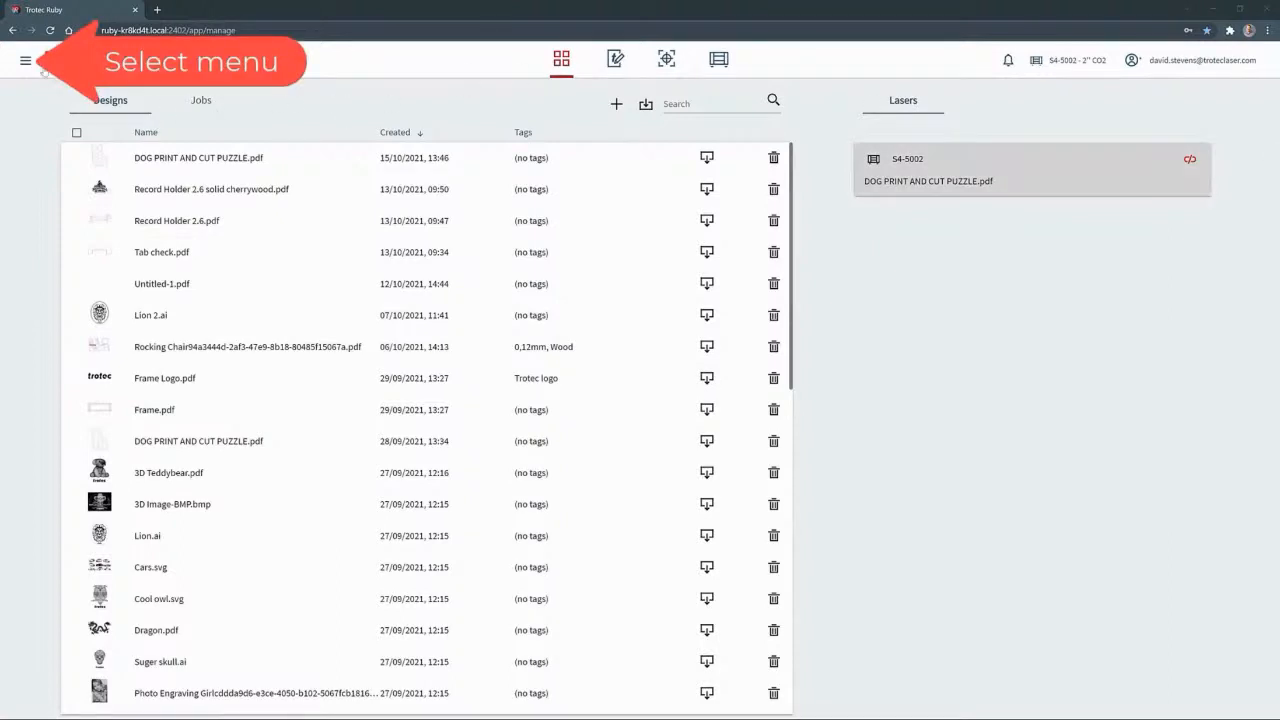
Open the material database, search the materials for wood and open Wood Plywood |3mm (0.12'')
click(28, 64)
click(55, 205)
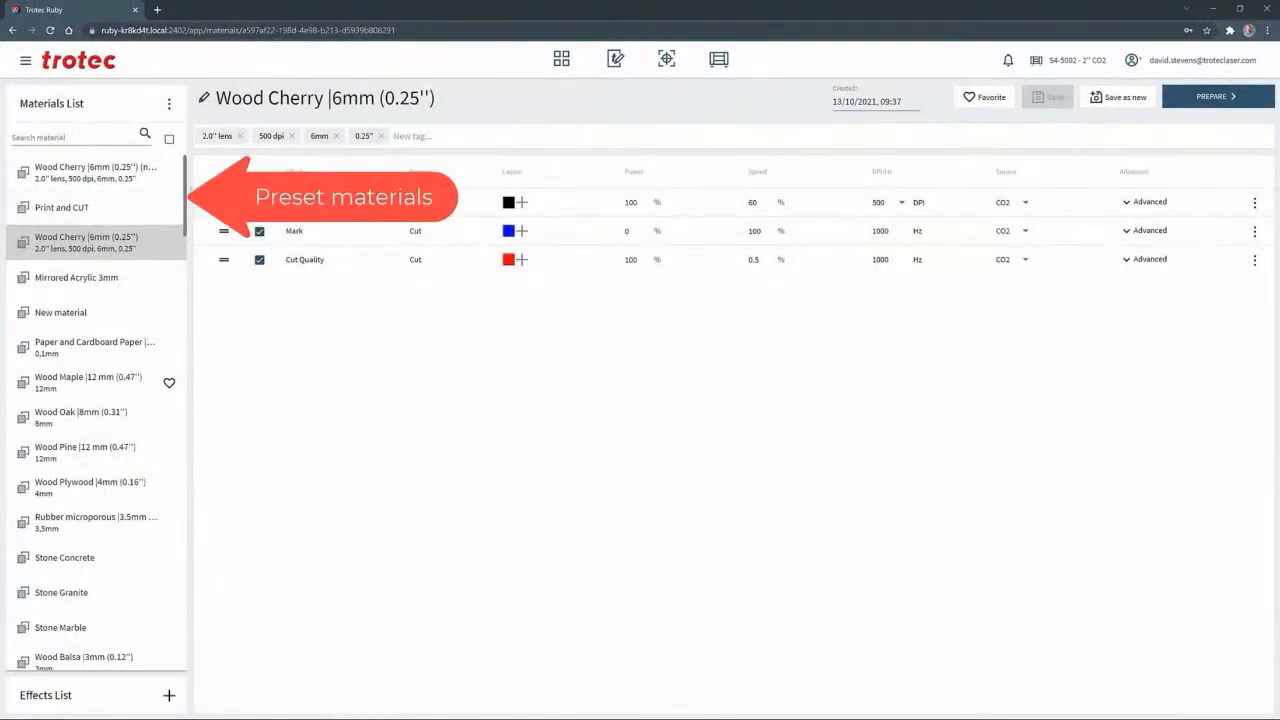
drag(185, 193, 163, 553)
scroll(163, 553, up, 5)
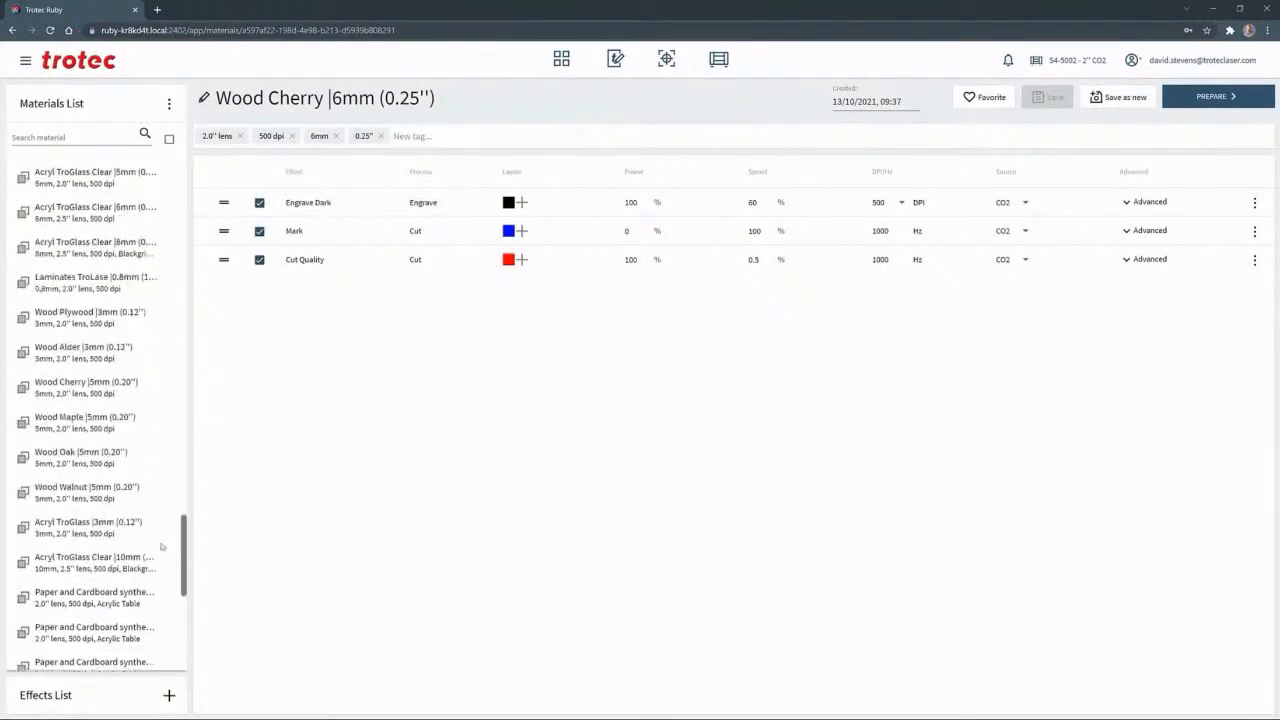
click(43, 138)
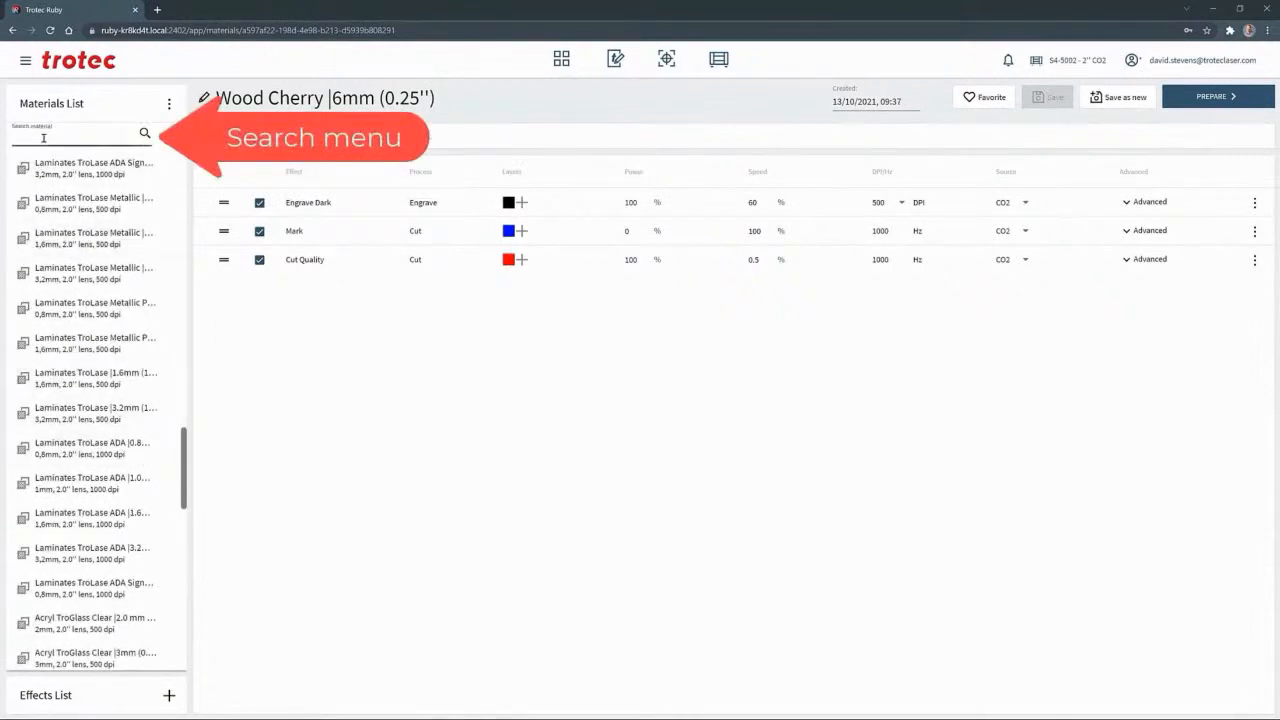
text(wood)
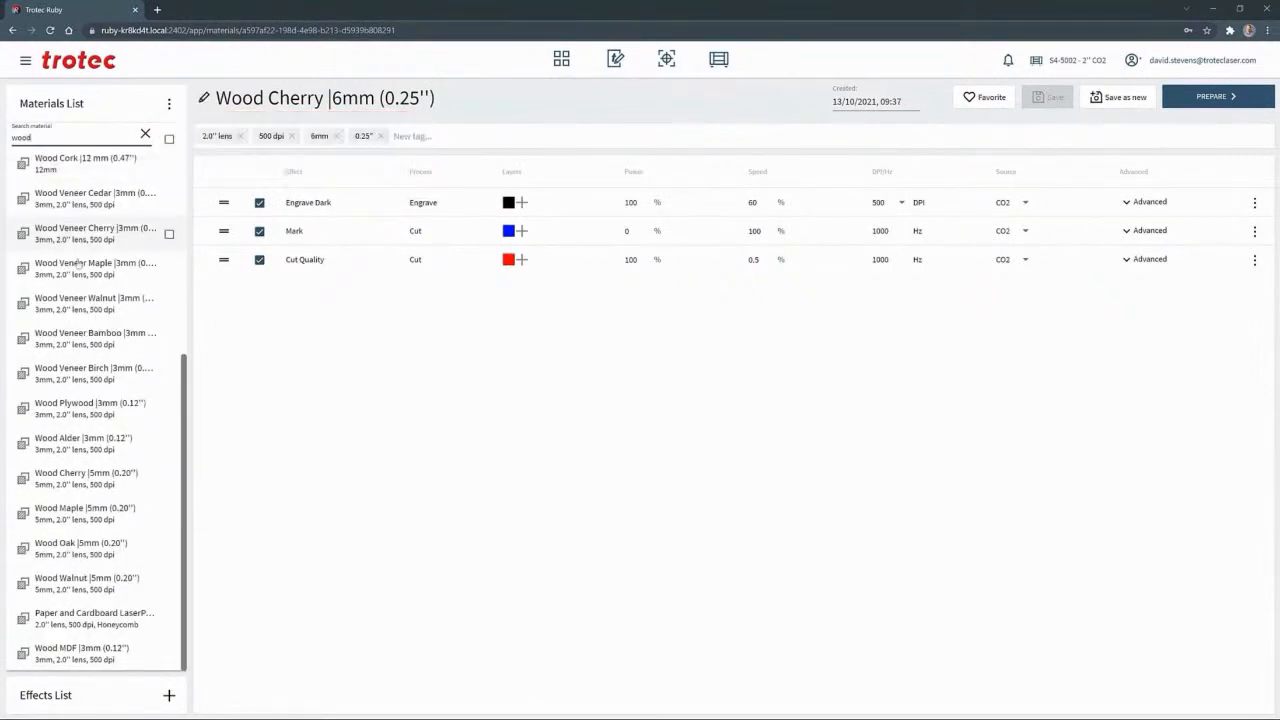
click(109, 418)
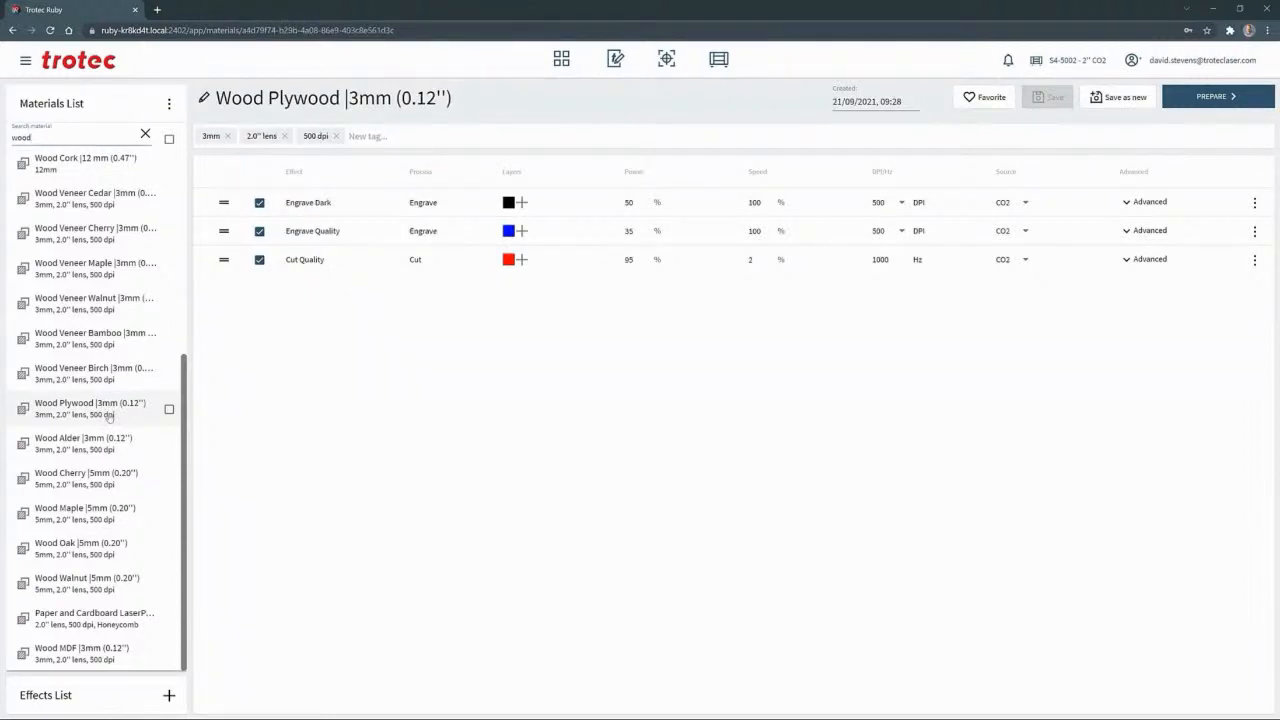
Add the Cut Speed effect to the plywood material and assign it the dark green layer colour
click(152, 706)
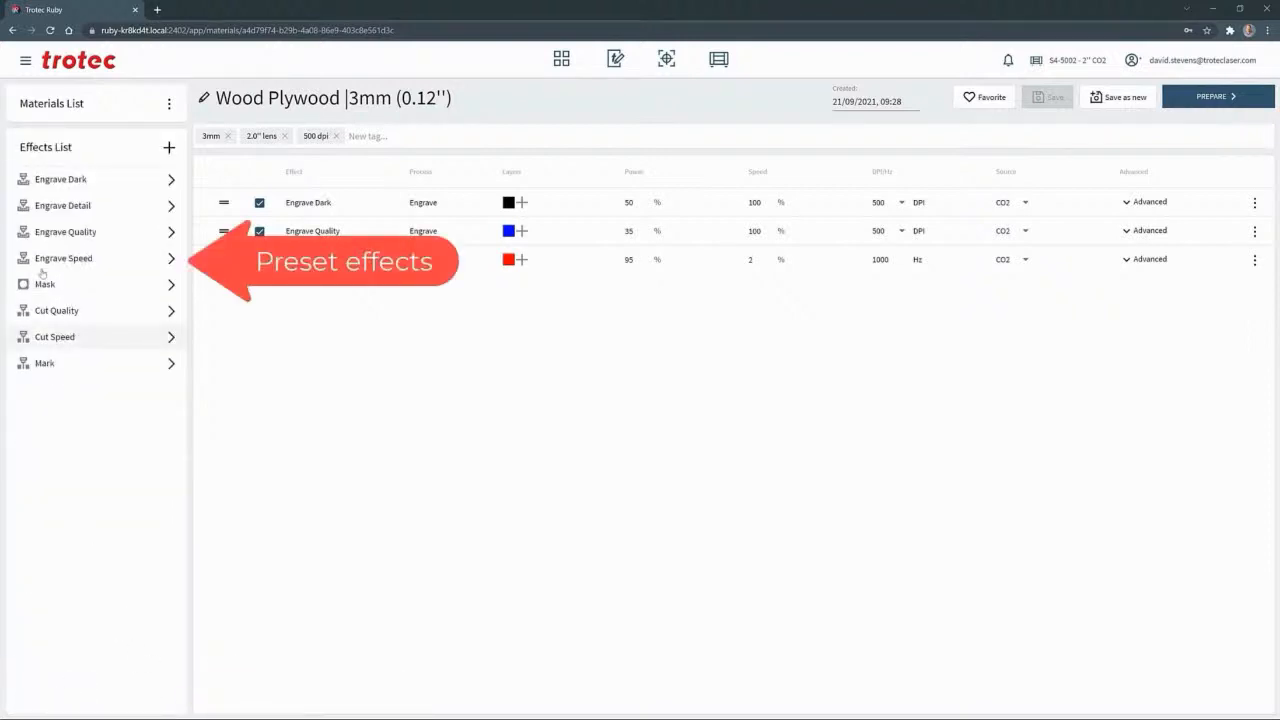
click(171, 337)
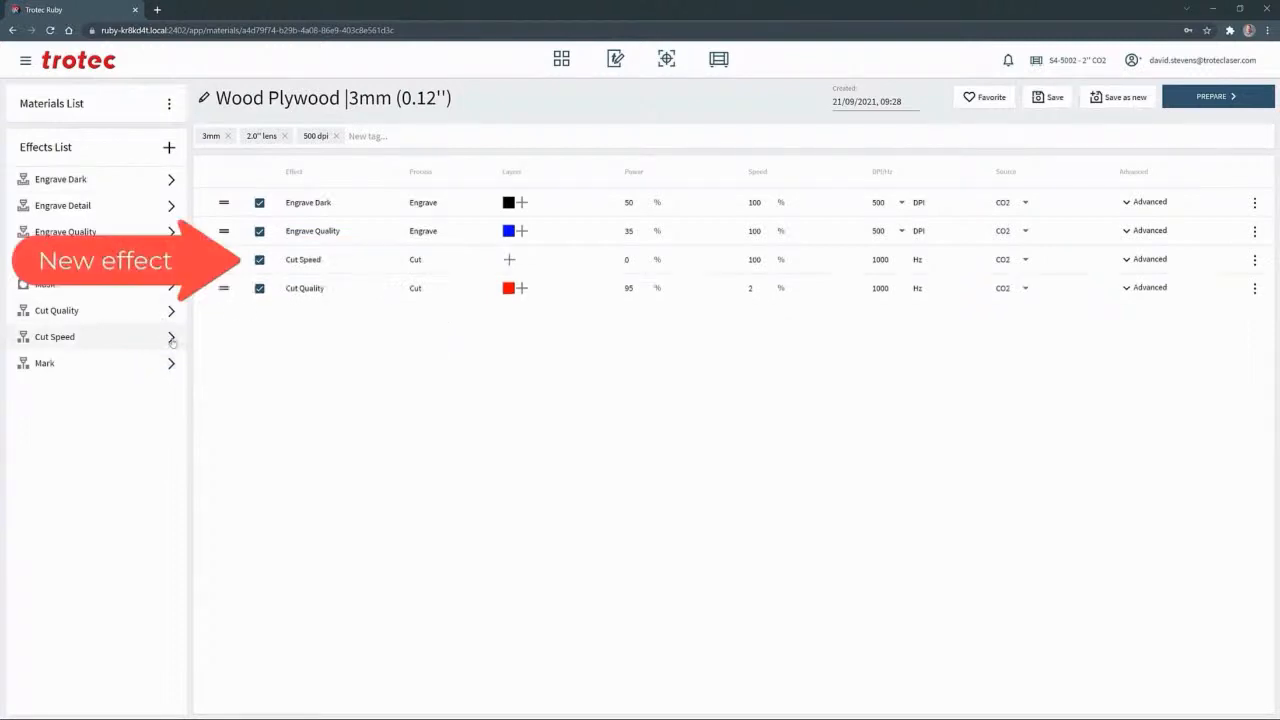
click(509, 260)
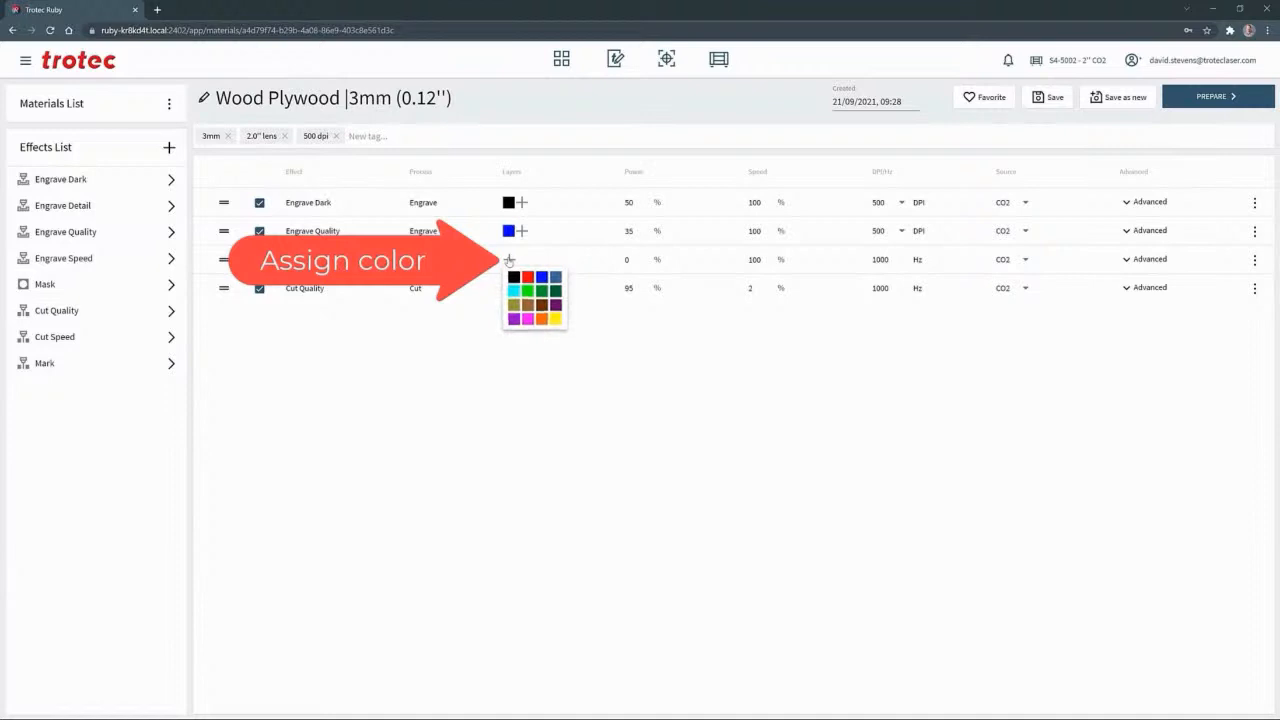
click(541, 290)
Set the Cut Speed effect to 100% power and 3% speed, and check its frequency and advanced settings
drag(634, 262, 627, 261)
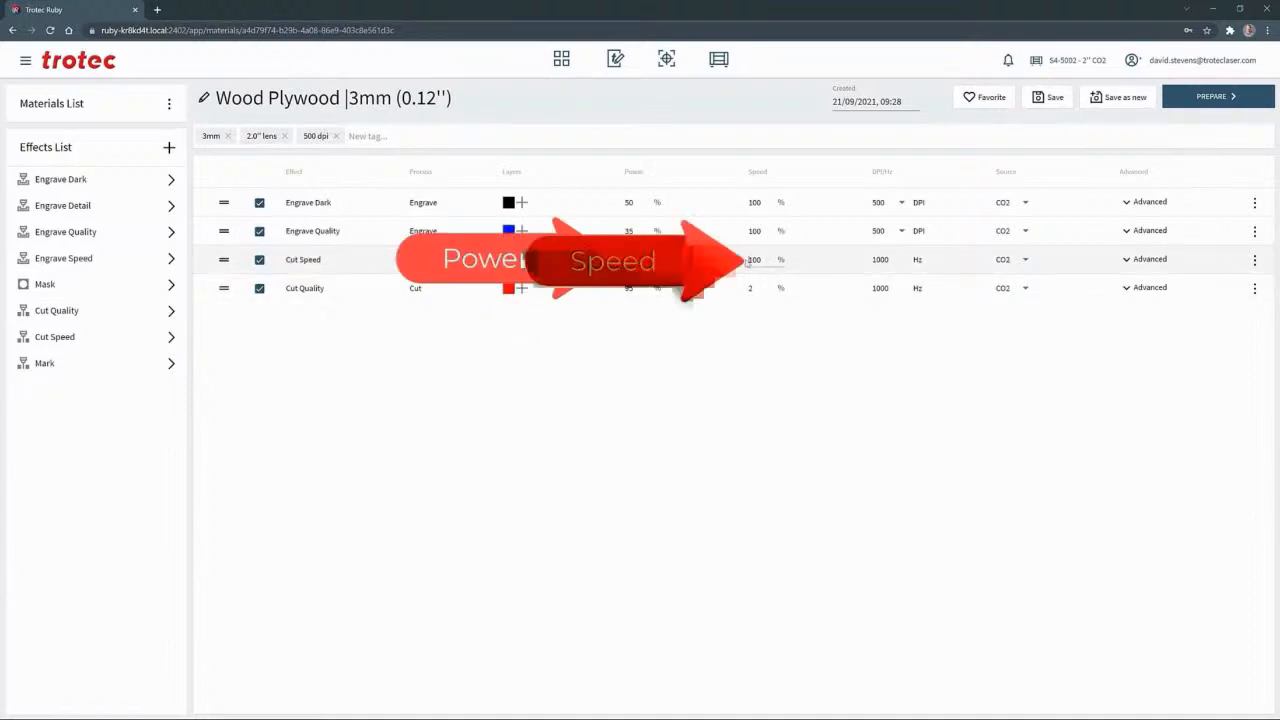
drag(764, 260, 748, 261)
click(884, 268)
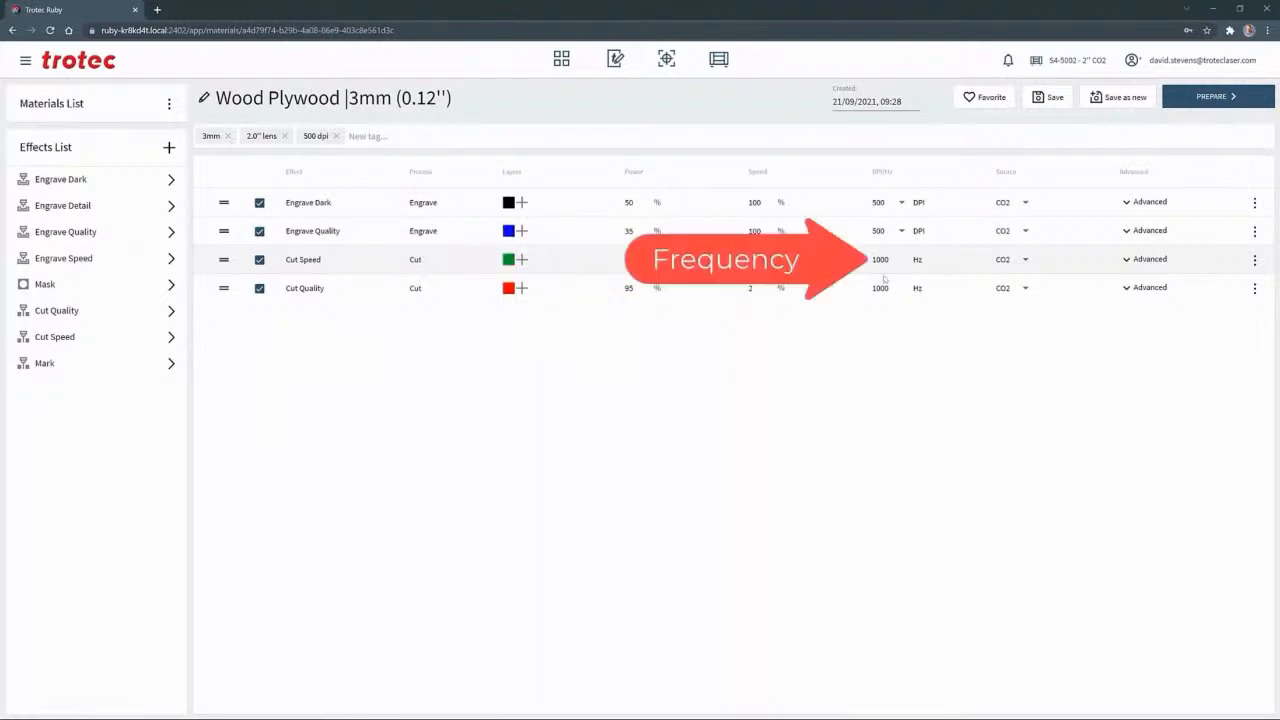
click(1145, 259)
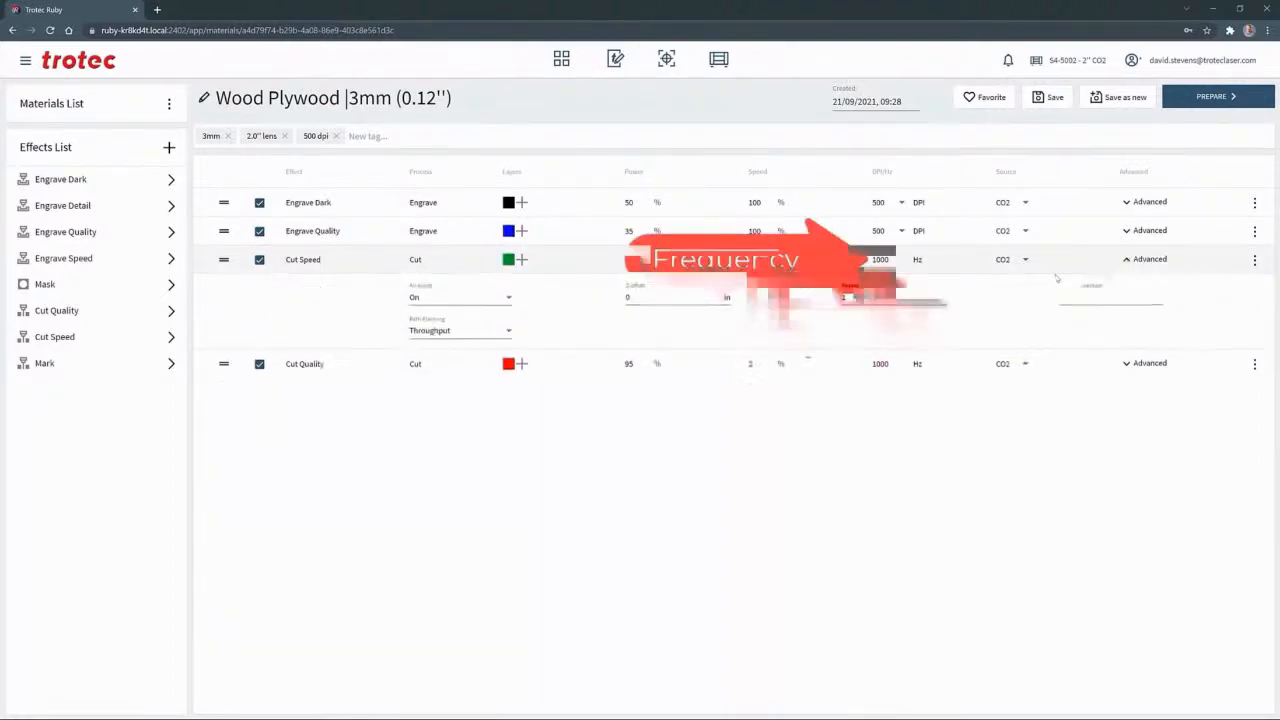
click(1145, 260)
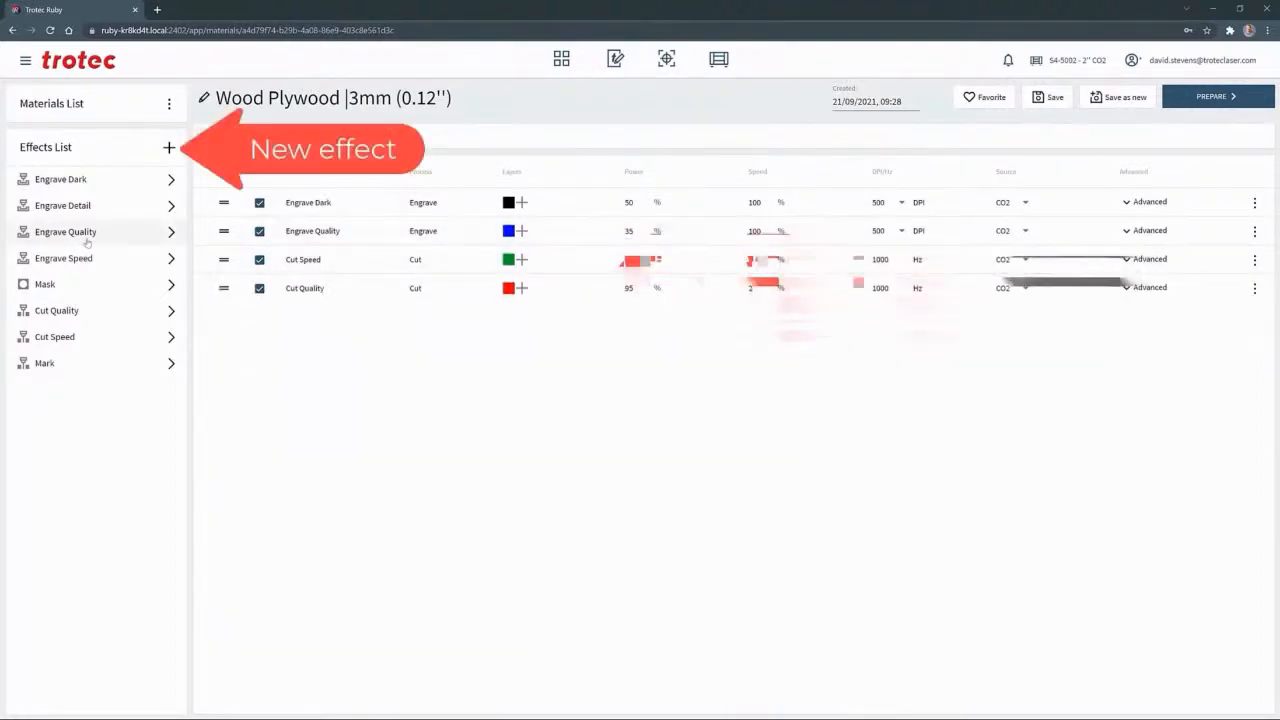
Create a new effect named Deep Engrave with the Engrave process in the effects list
click(168, 151)
click(181, 179)
text(Deep Engrave)
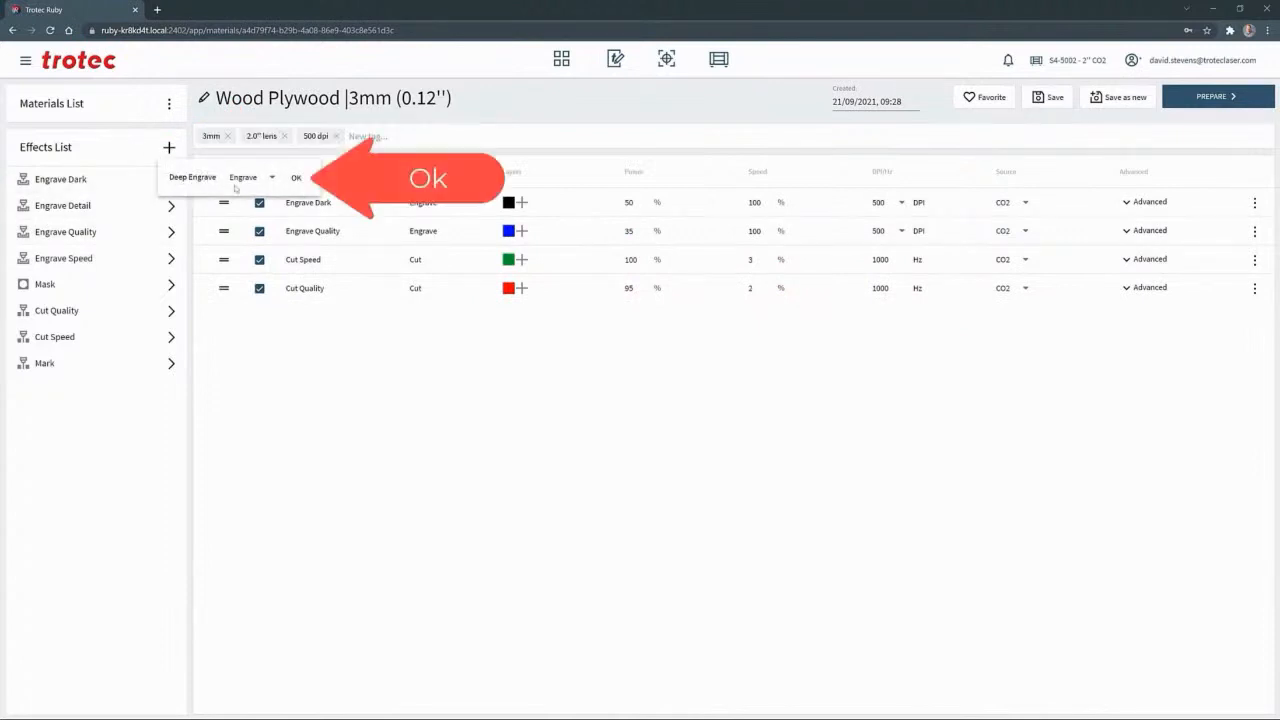
click(296, 179)
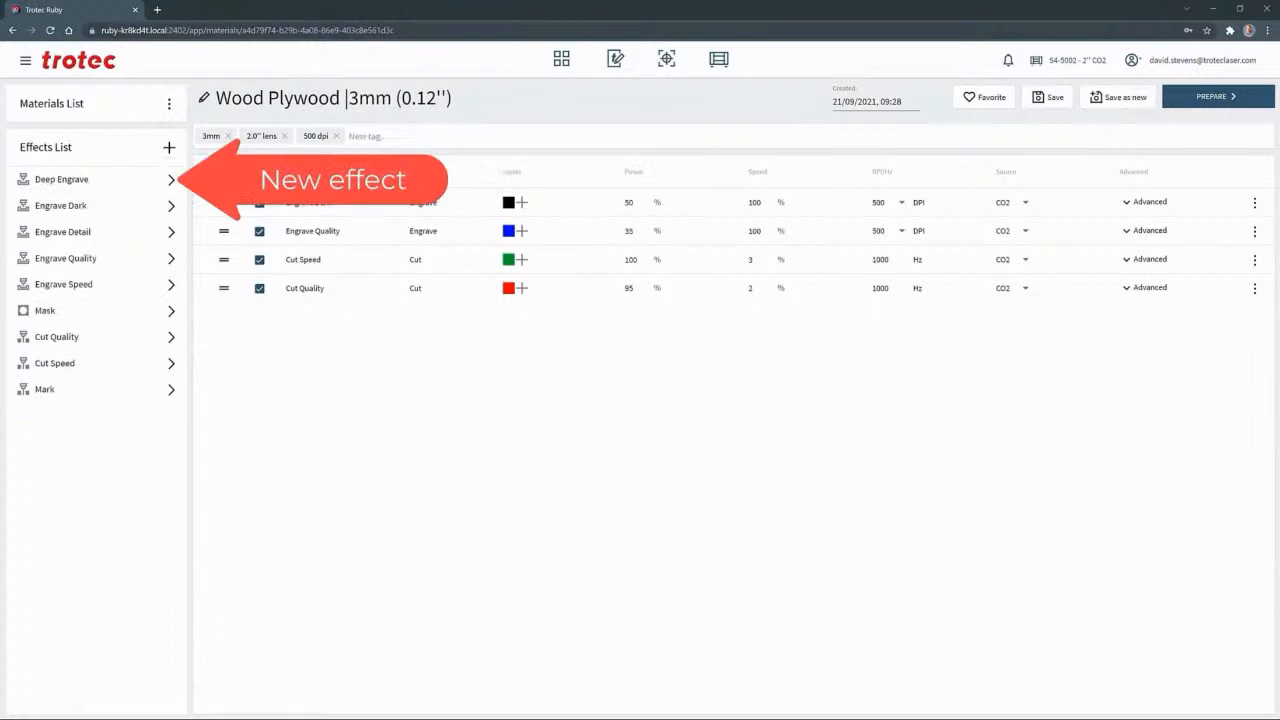
Add the Deep Engrave effect to the plywood material and assign it the magenta layer colour
click(172, 180)
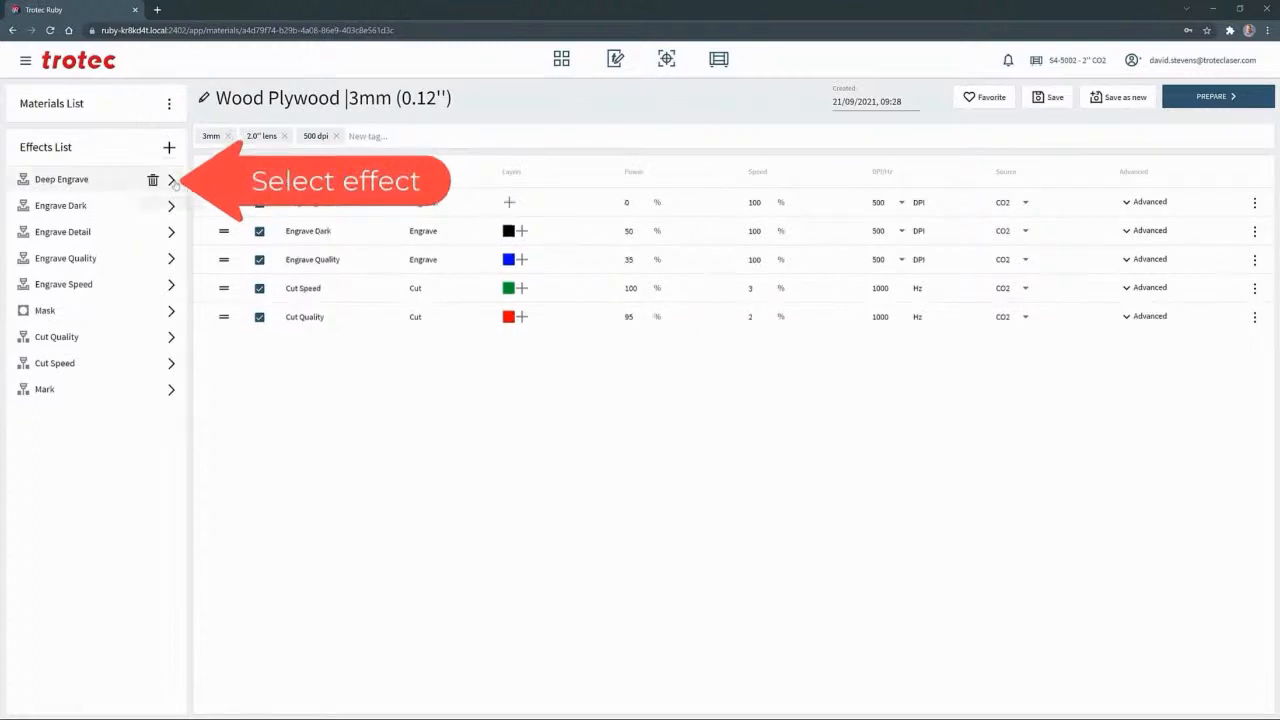
click(509, 202)
click(528, 263)
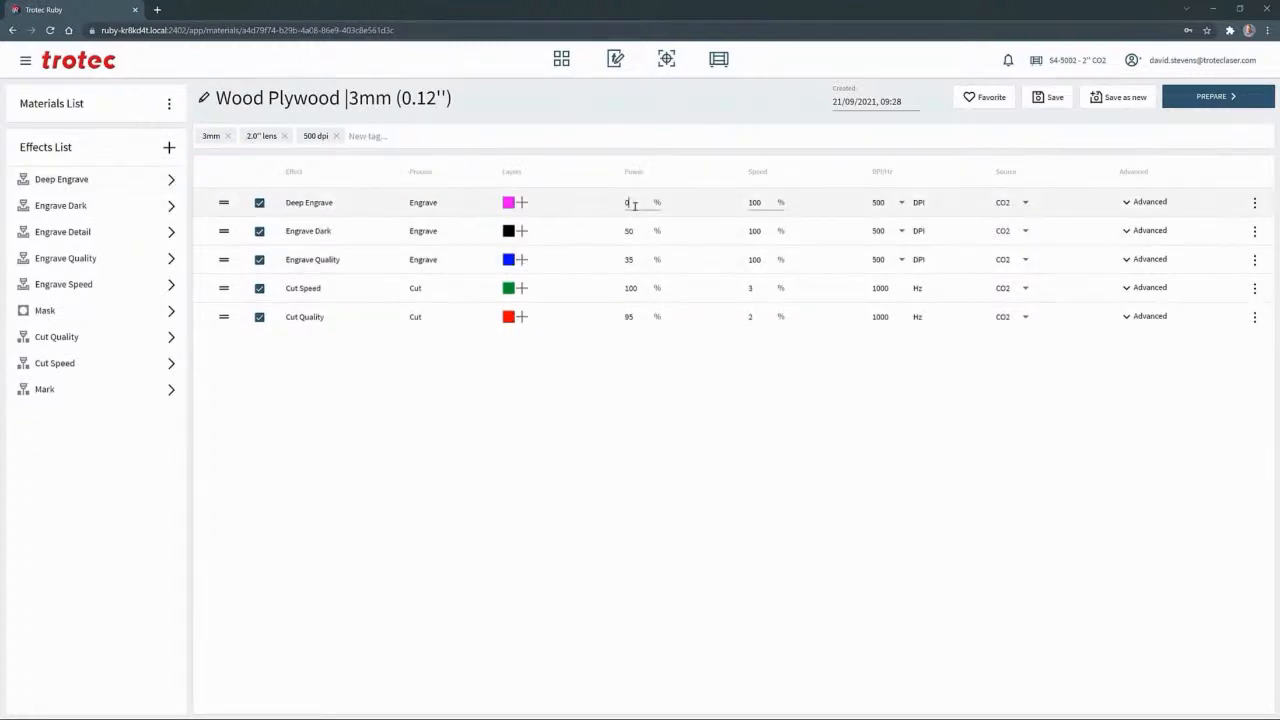
Set the Deep Engrave effect to 100% power, 20% speed and 600 DPI
double_click(766, 205)
text(20)
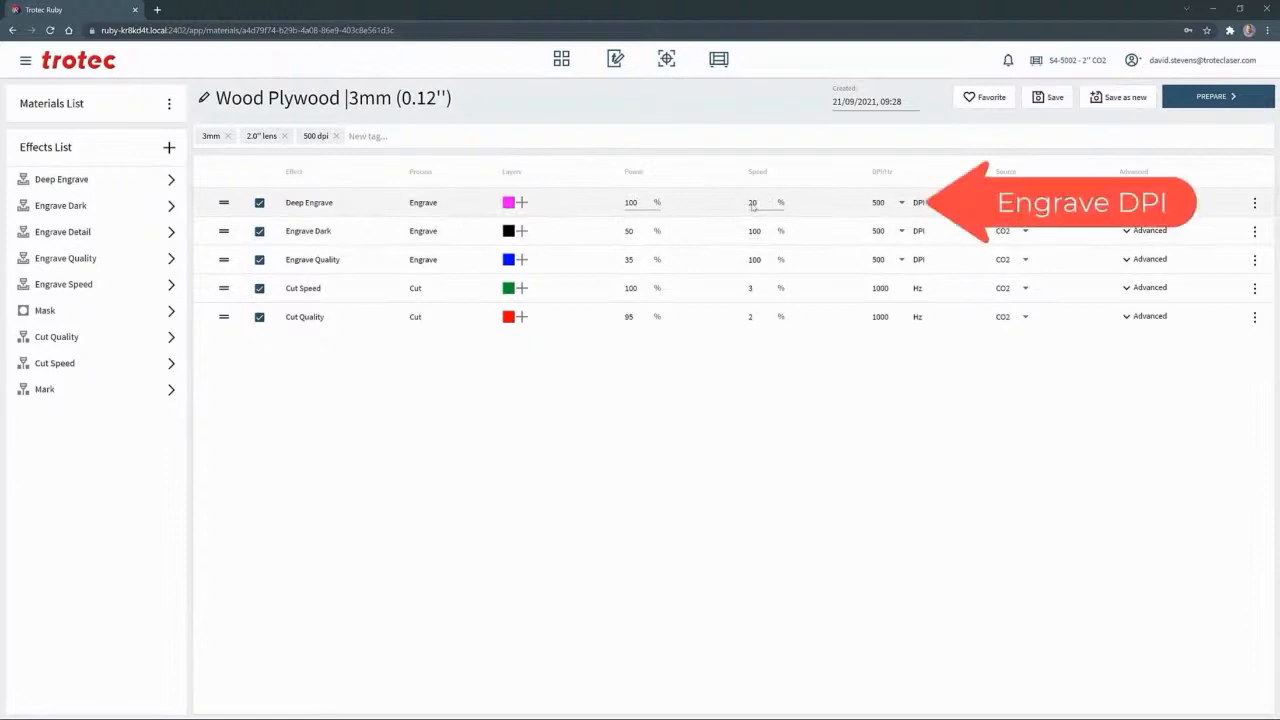
click(903, 205)
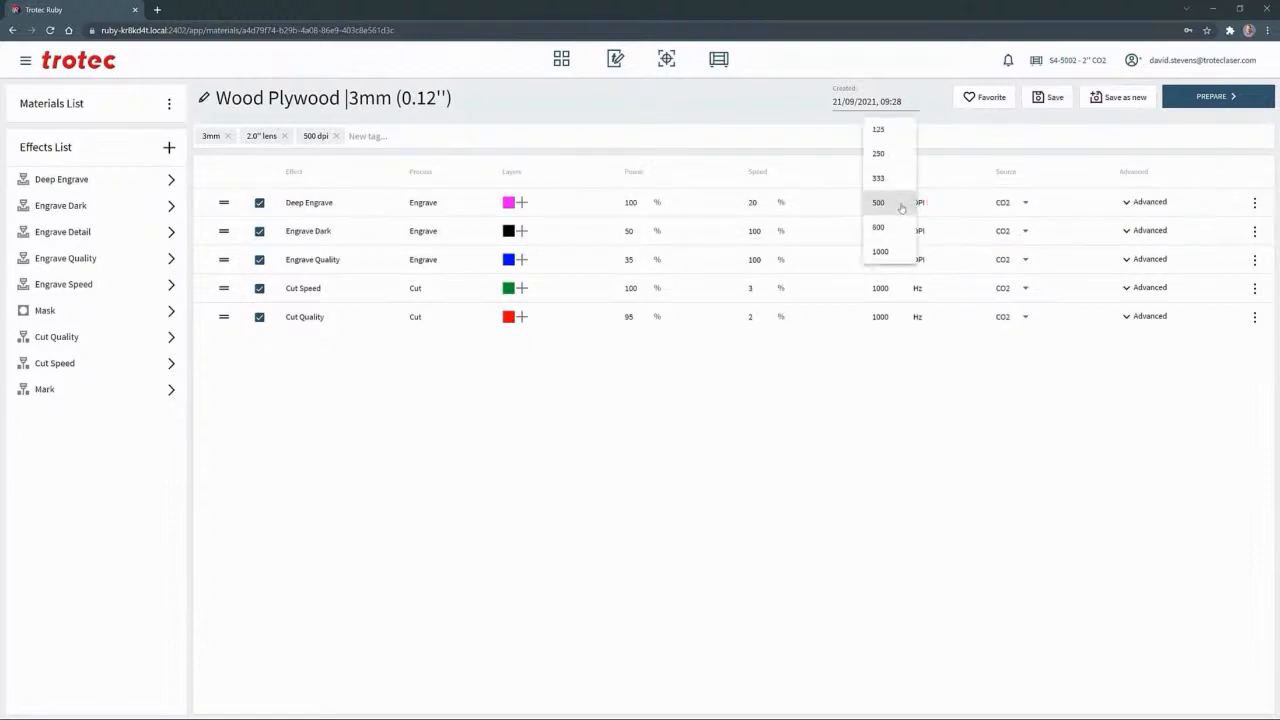
click(886, 228)
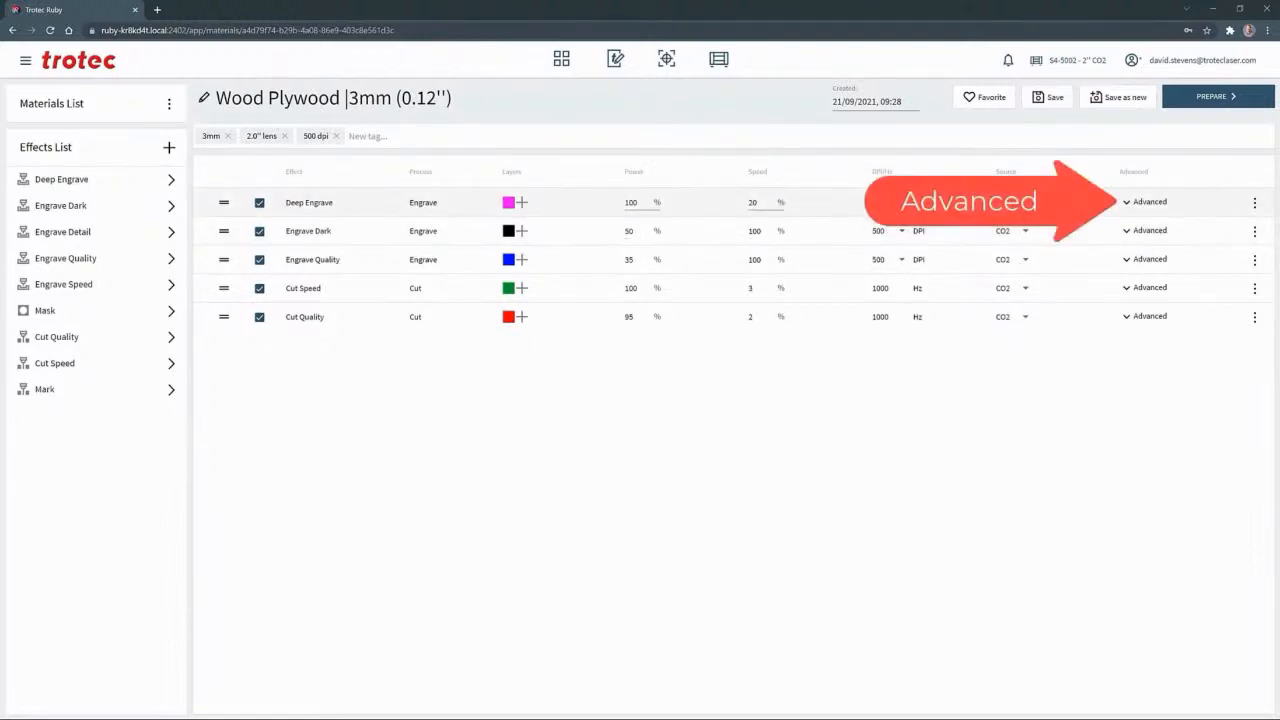
Set the Deep Engrave effect's advanced engraving direction to Top down (alternate) and check its passes setting
click(1125, 203)
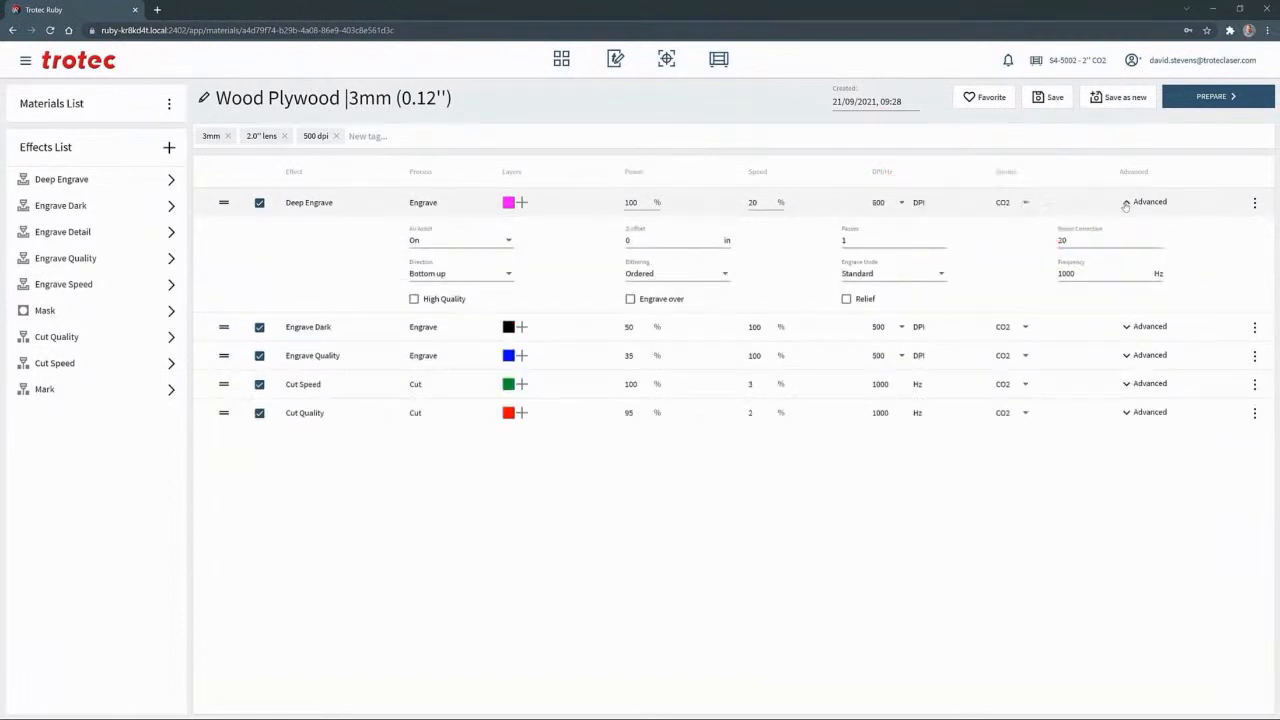
click(476, 281)
click(442, 299)
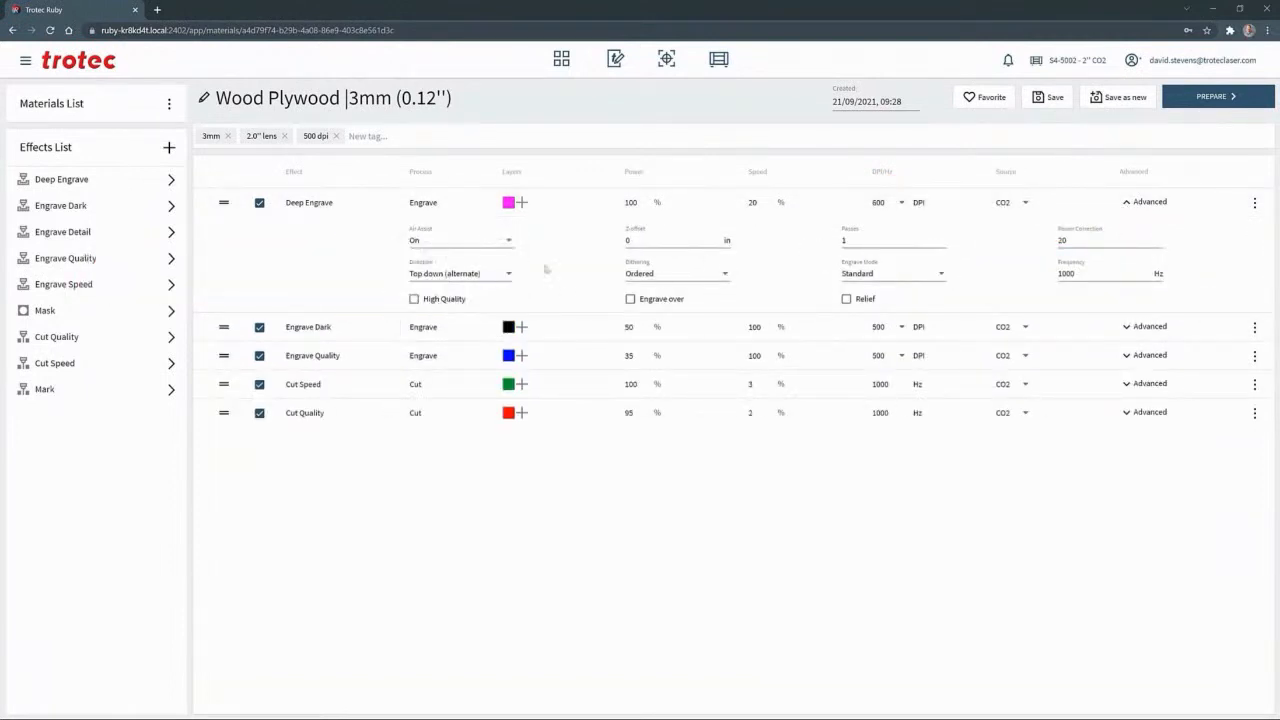
double_click(850, 244)
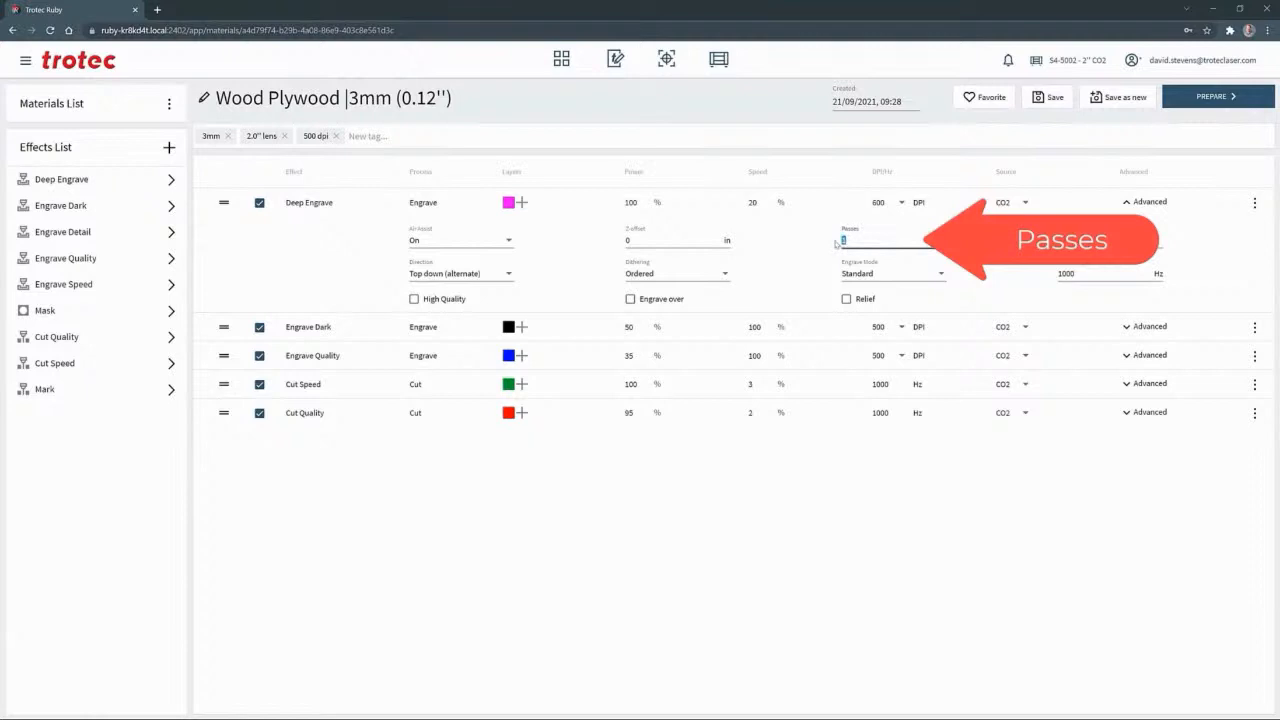
click(1125, 202)
Add the tag Depth engraving to the plywood material, remove its Cut Speed effect and save the material
click(440, 138)
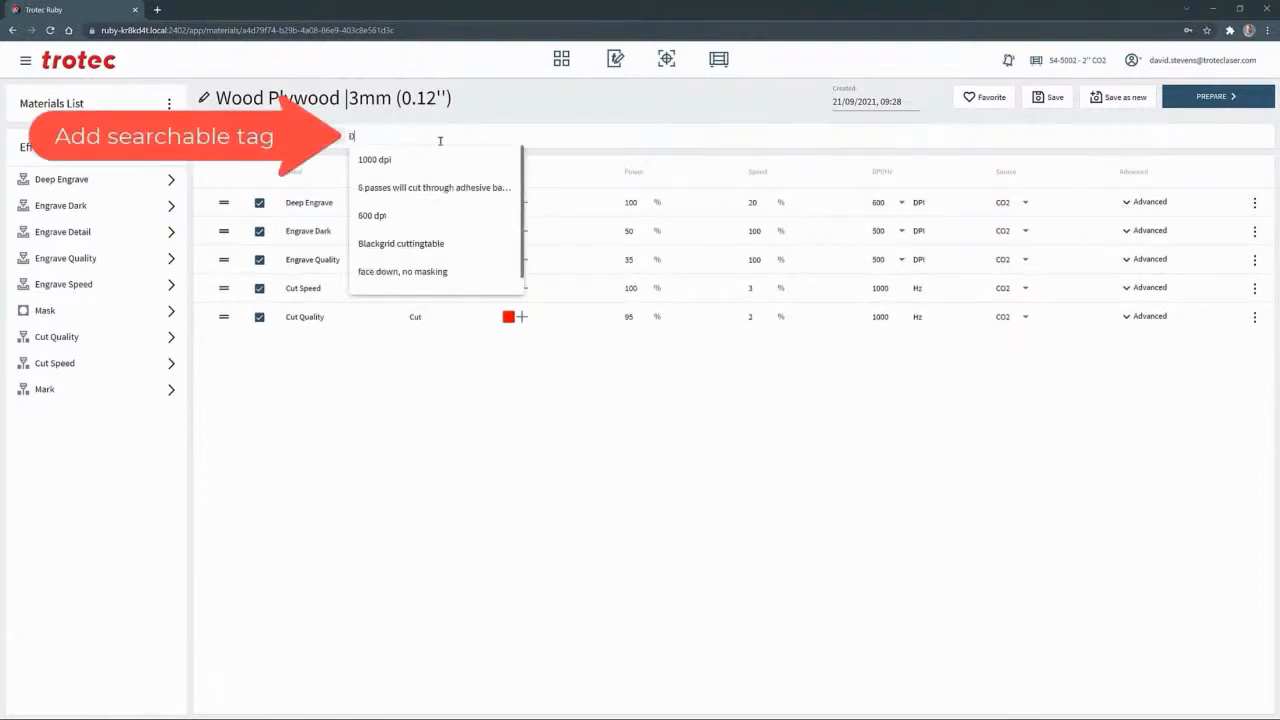
text(Depth en)
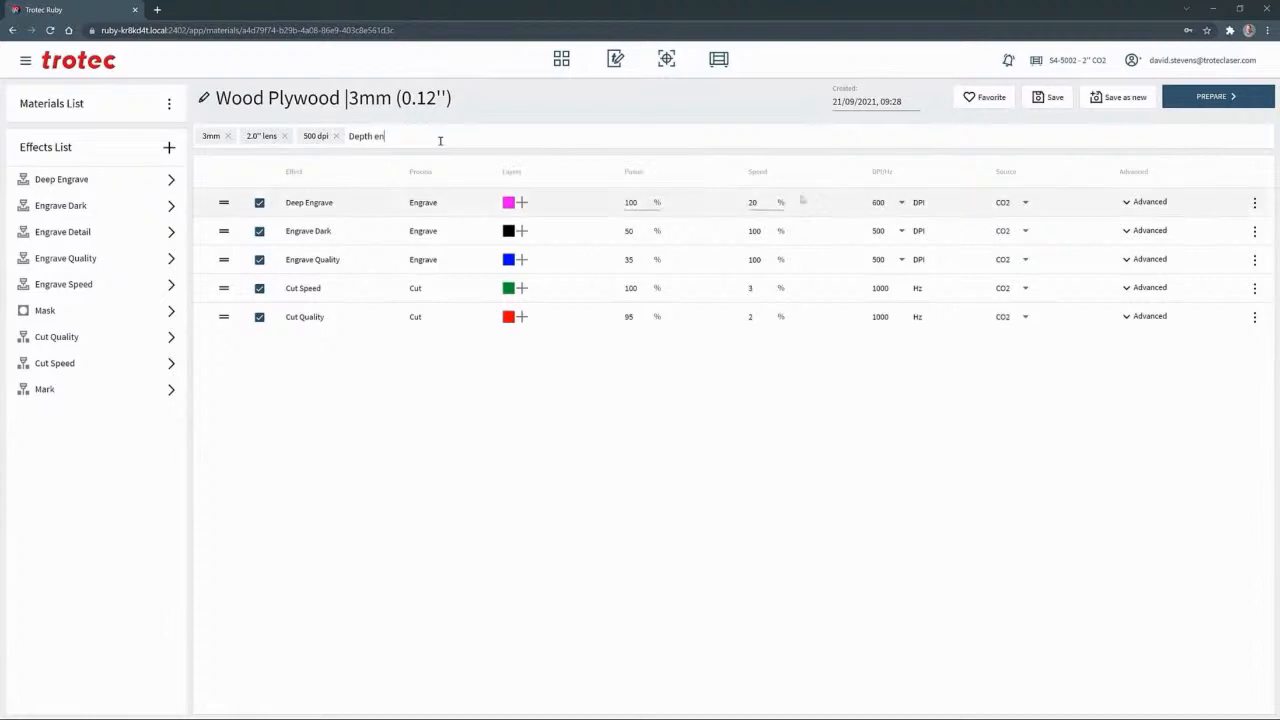
click(1255, 288)
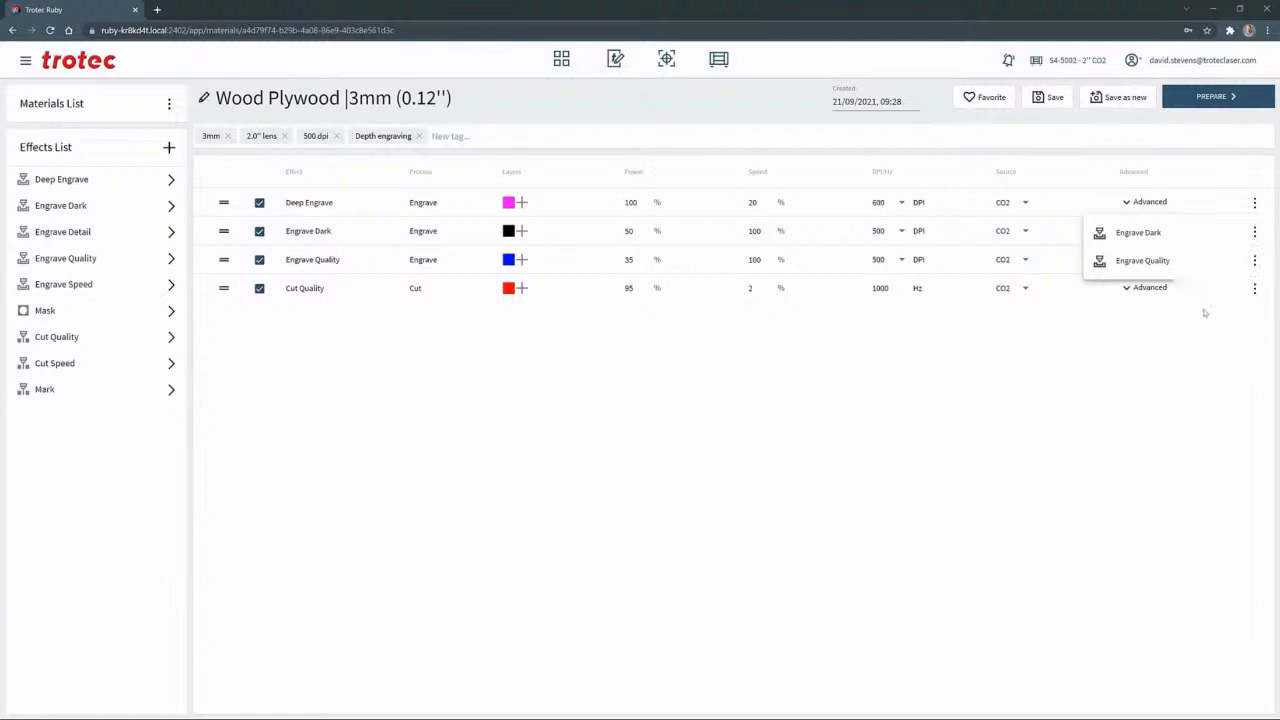
click(1052, 99)
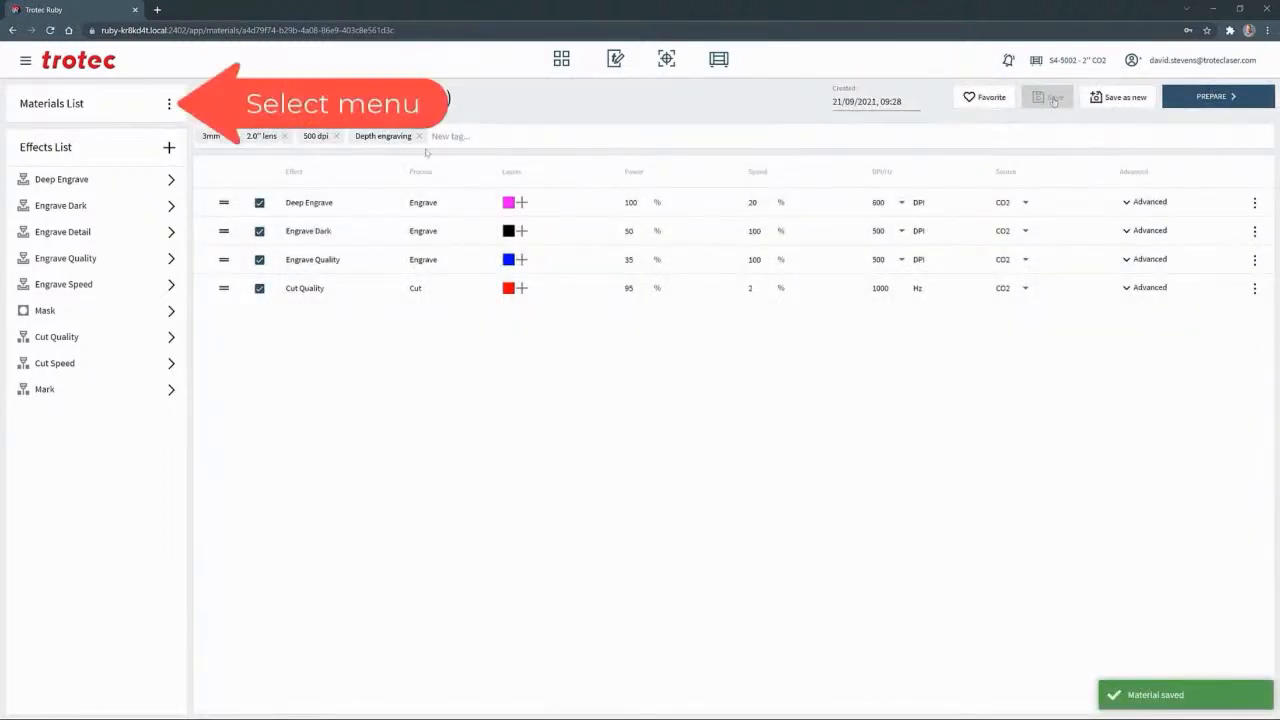
Add a new material to the materials list and name it Onyx Stone
click(169, 104)
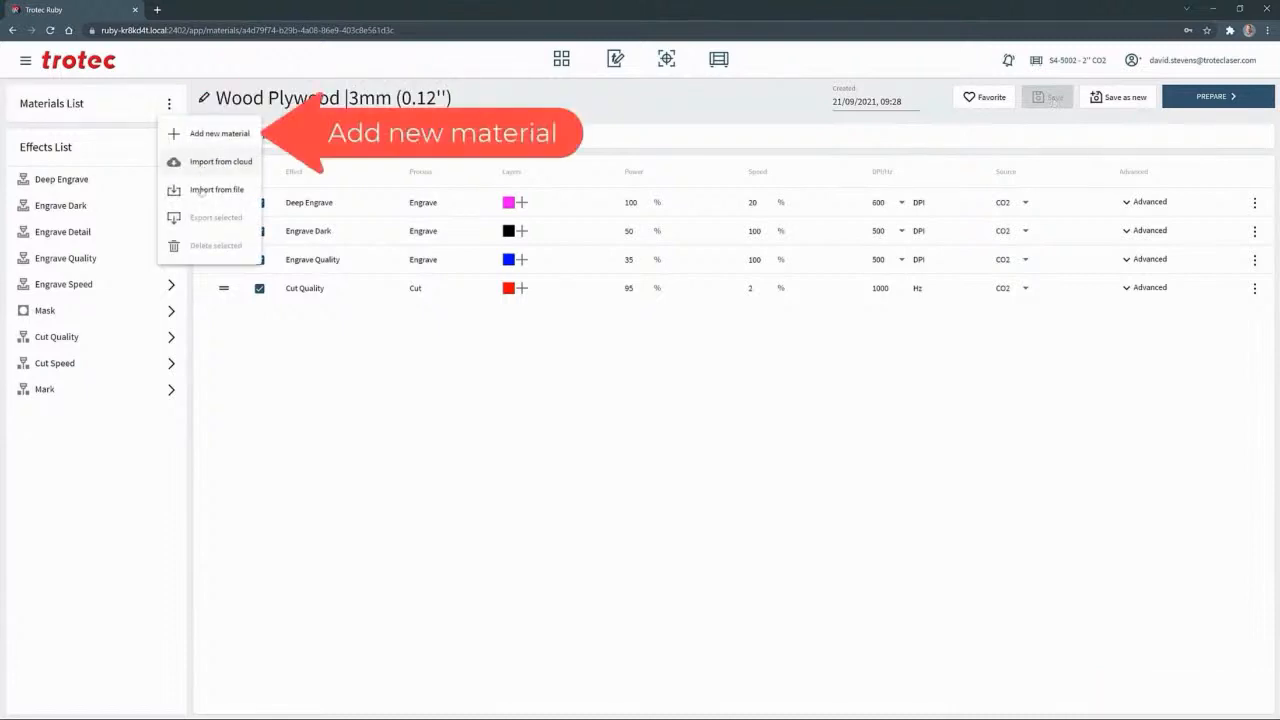
click(202, 134)
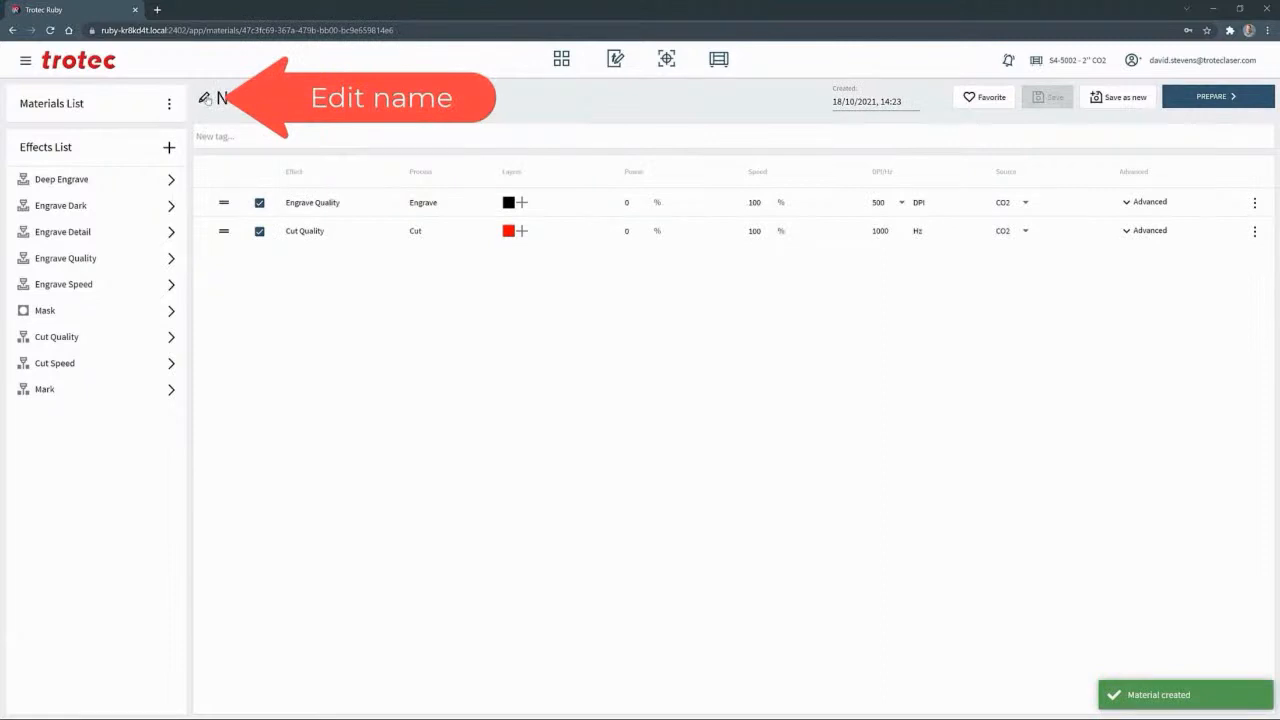
click(205, 98)
text(Onyx Stone)
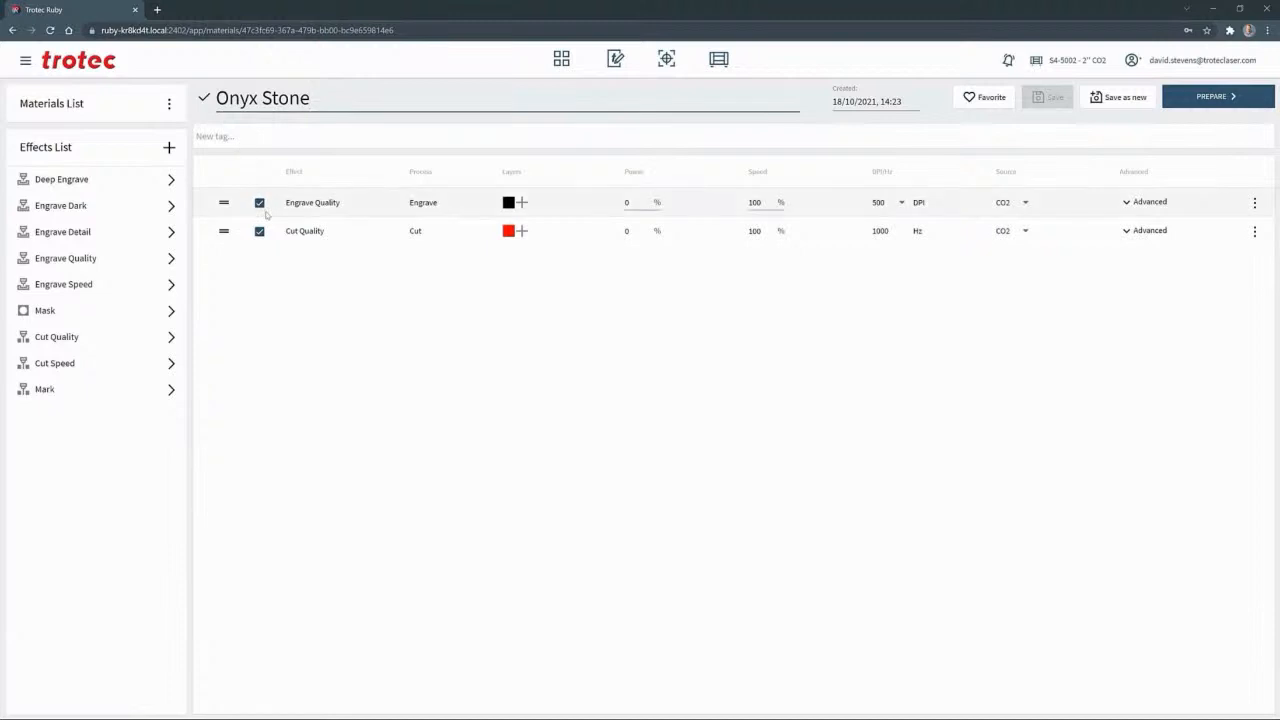
Set Onyx Stone's Engrave Quality effect to 50% power and 1000 DPI, and remove its Cut Quality effect
click(637, 203)
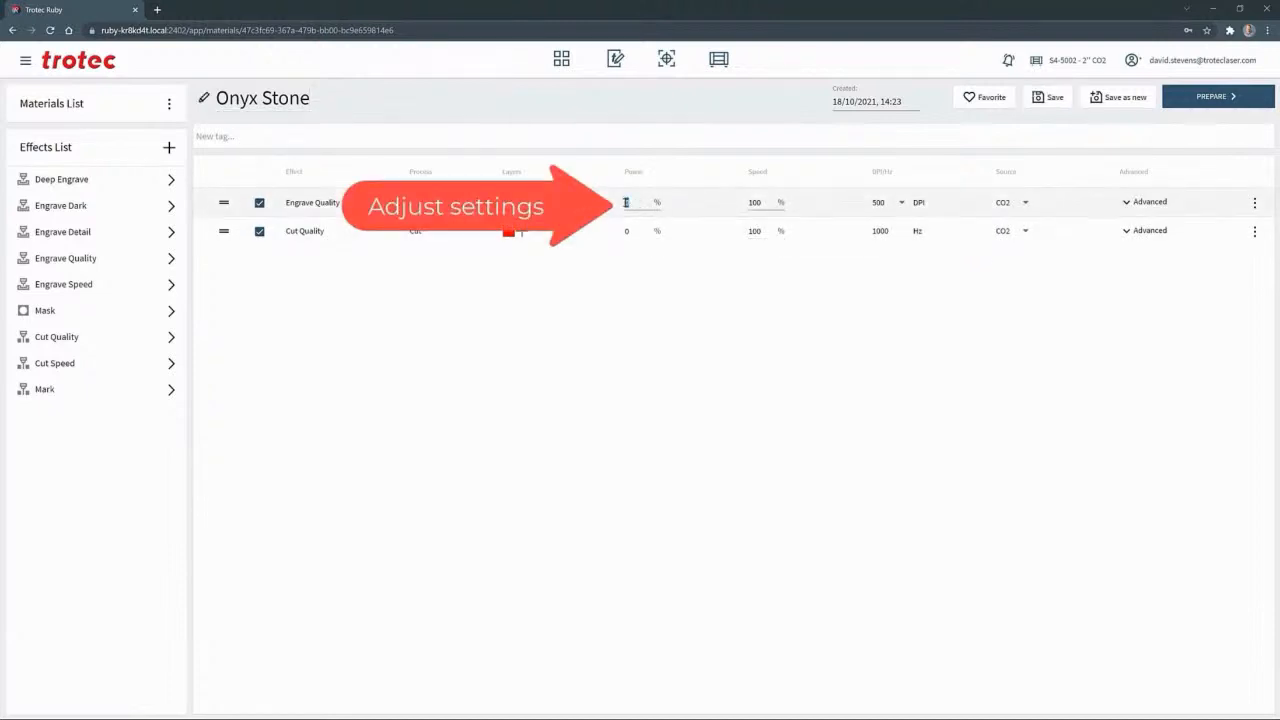
double_click(627, 203)
text(50)
click(903, 203)
click(885, 255)
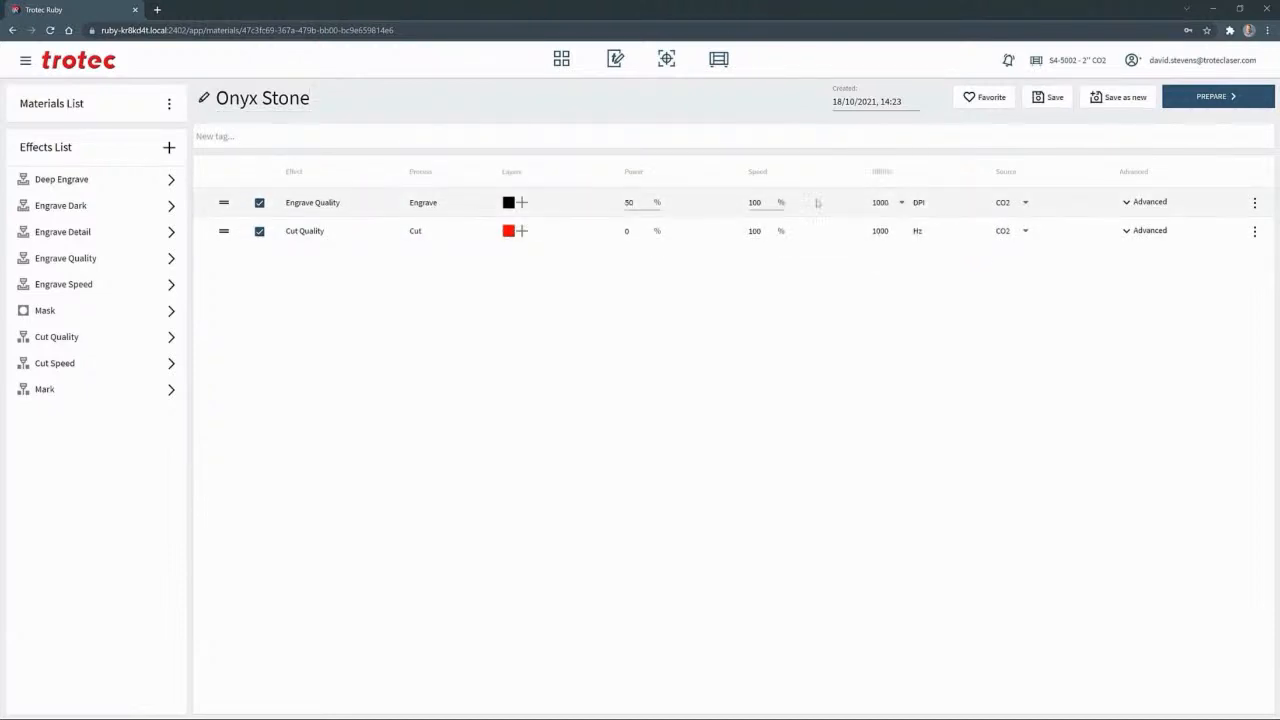
click(1255, 231)
click(1220, 289)
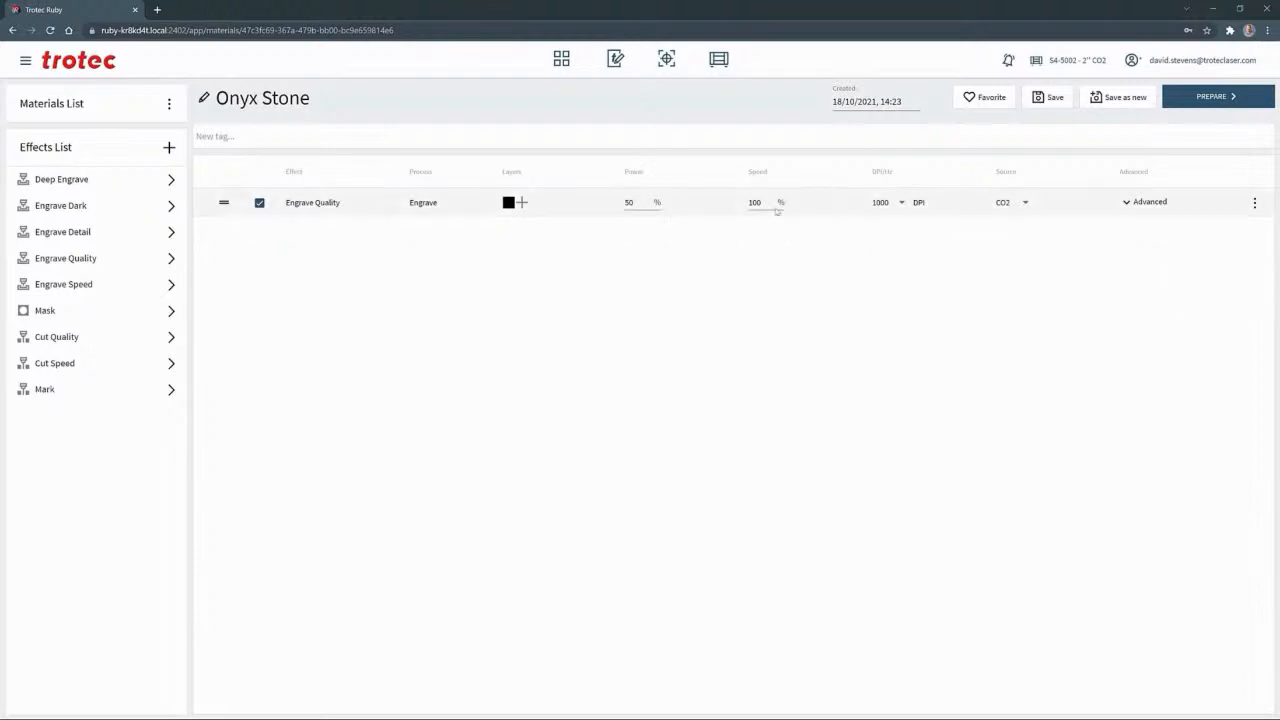
Add the tag Stone to the Onyx Stone material and save it
click(302, 136)
text(Sto)
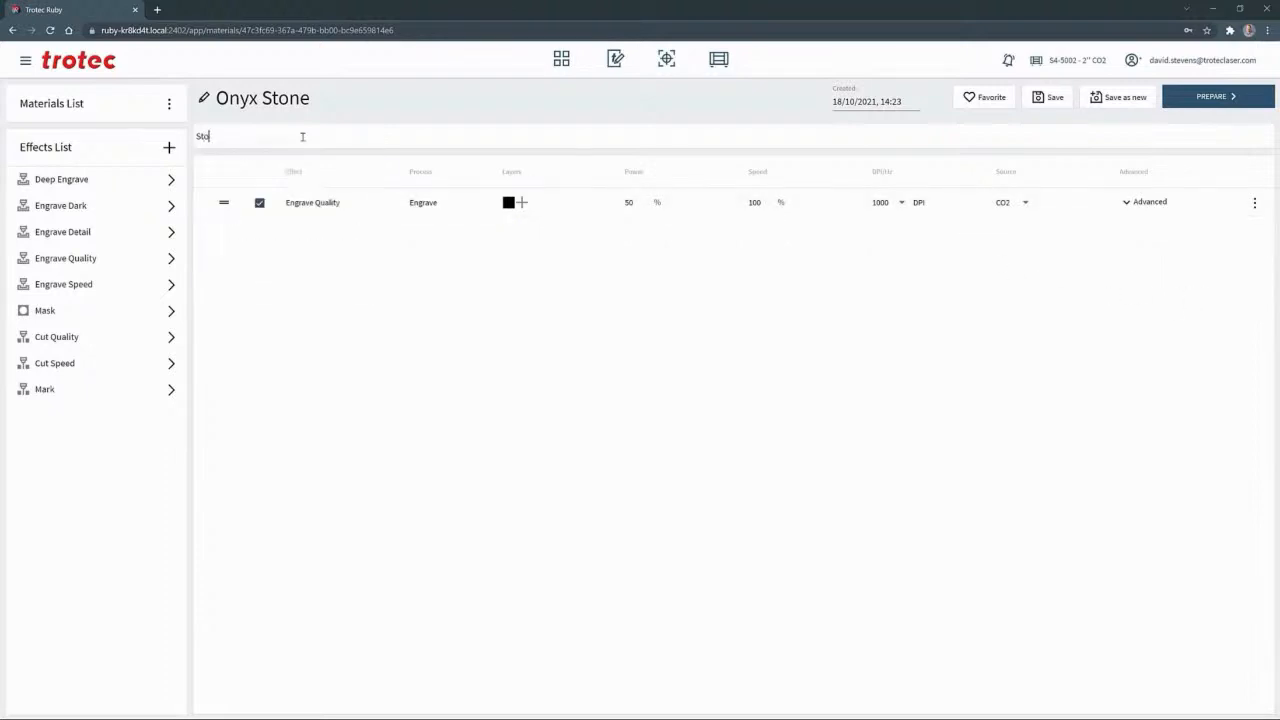
text(ne)
key(Return)
click(1051, 99)
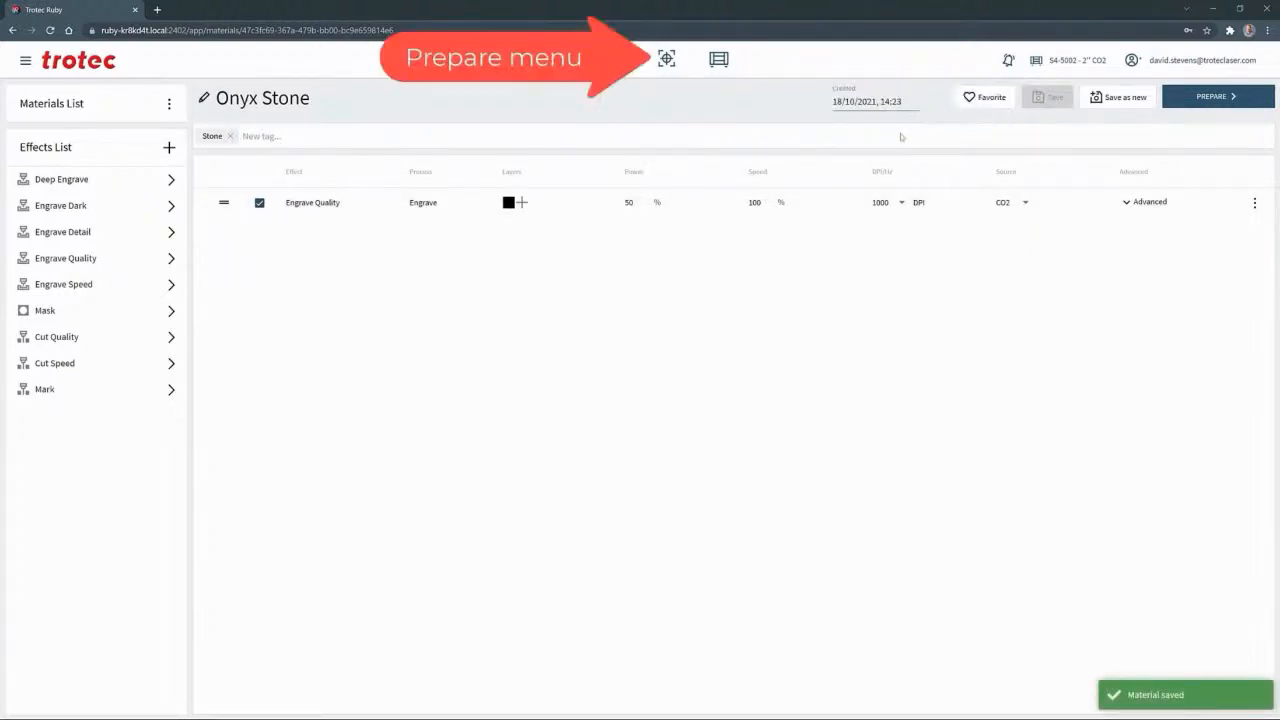
Open the Frame Logo.pdf job for preparation, set its material to Onyx Stone and check the Engrave Quality settings
click(666, 60)
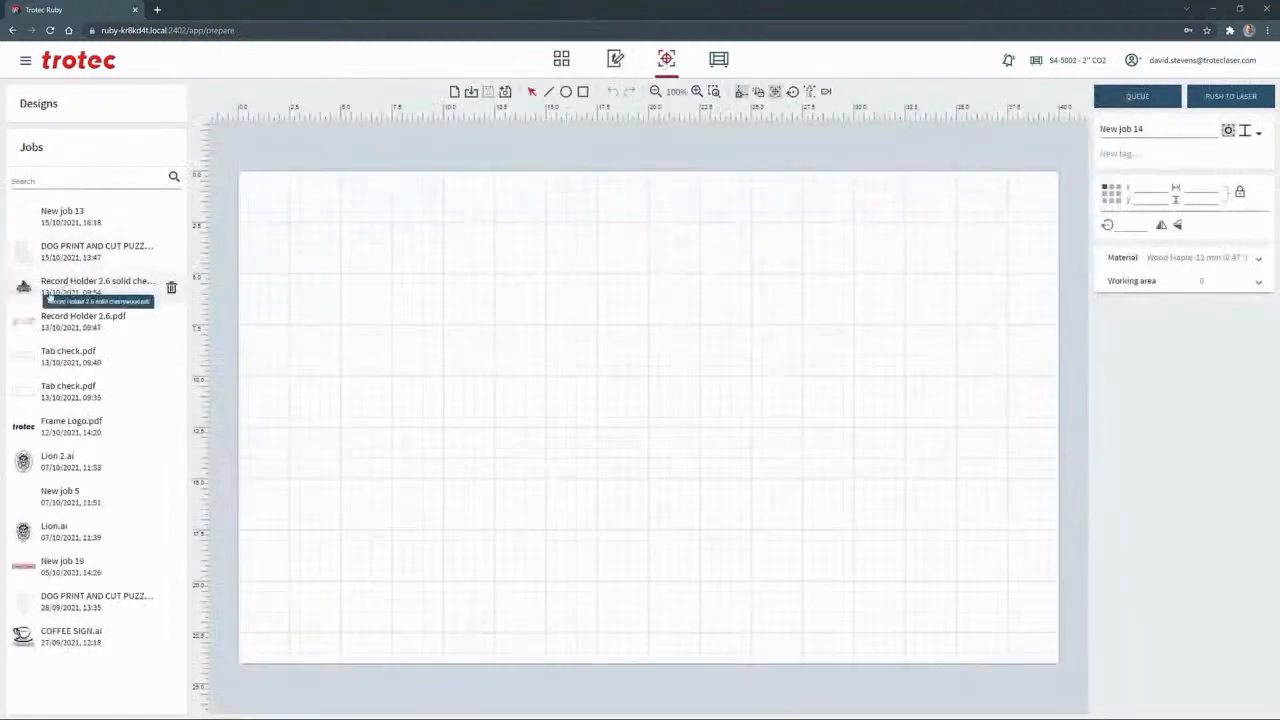
click(70, 426)
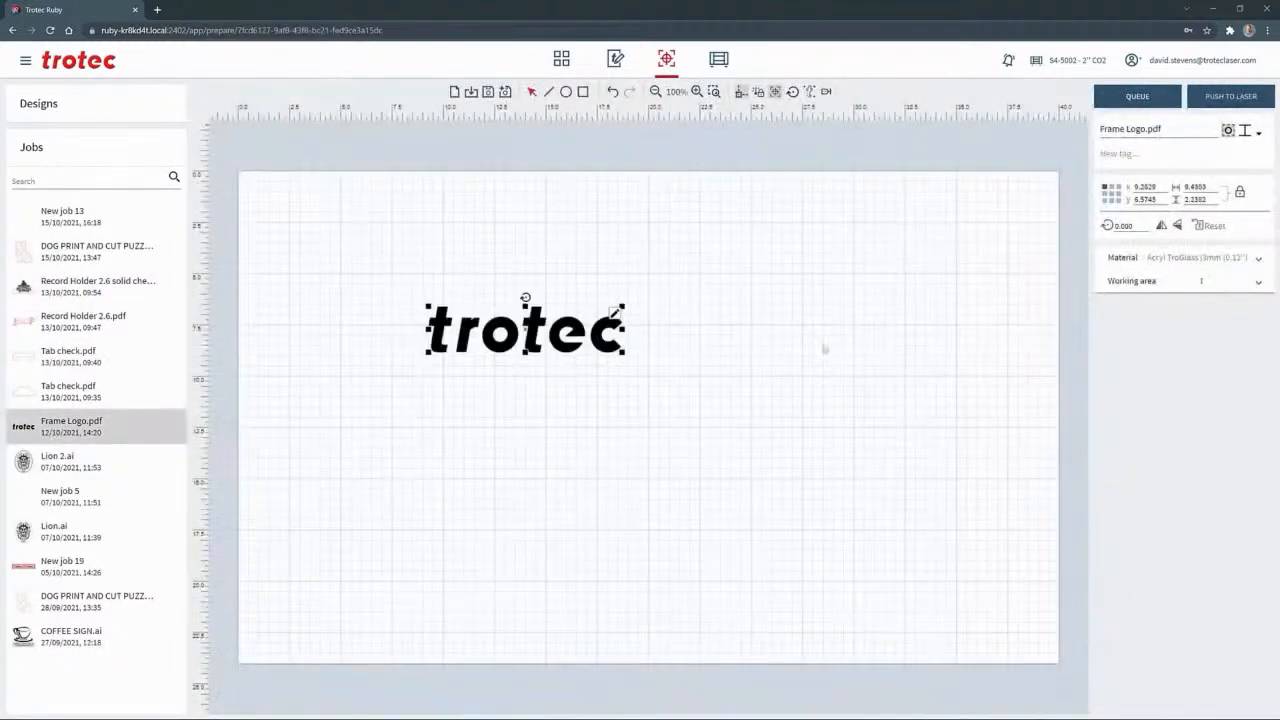
click(1165, 264)
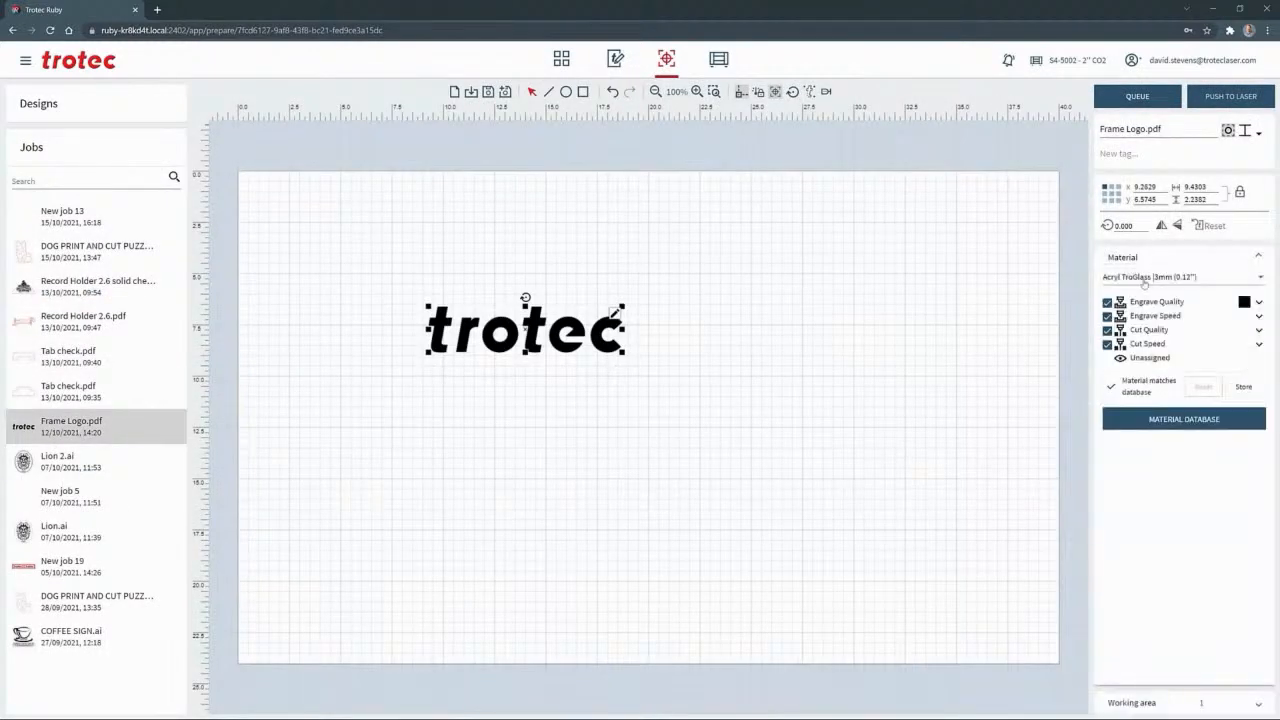
click(1145, 284)
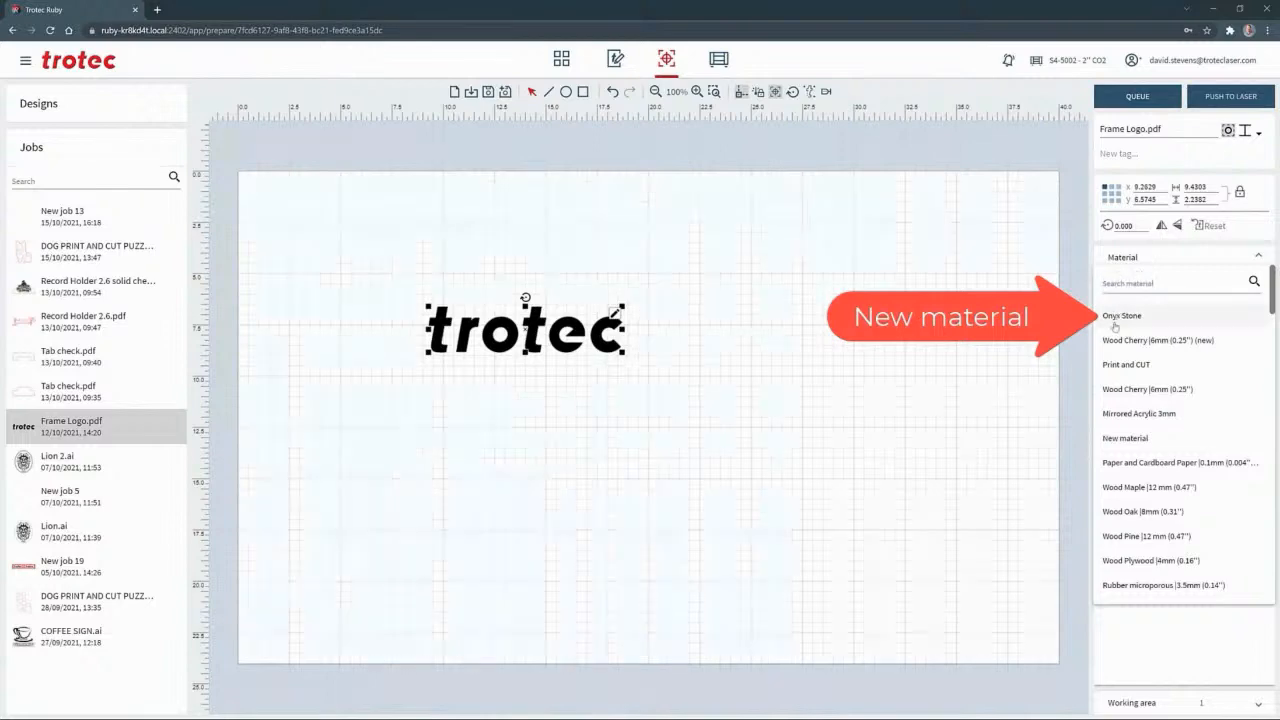
click(1118, 315)
click(1259, 303)
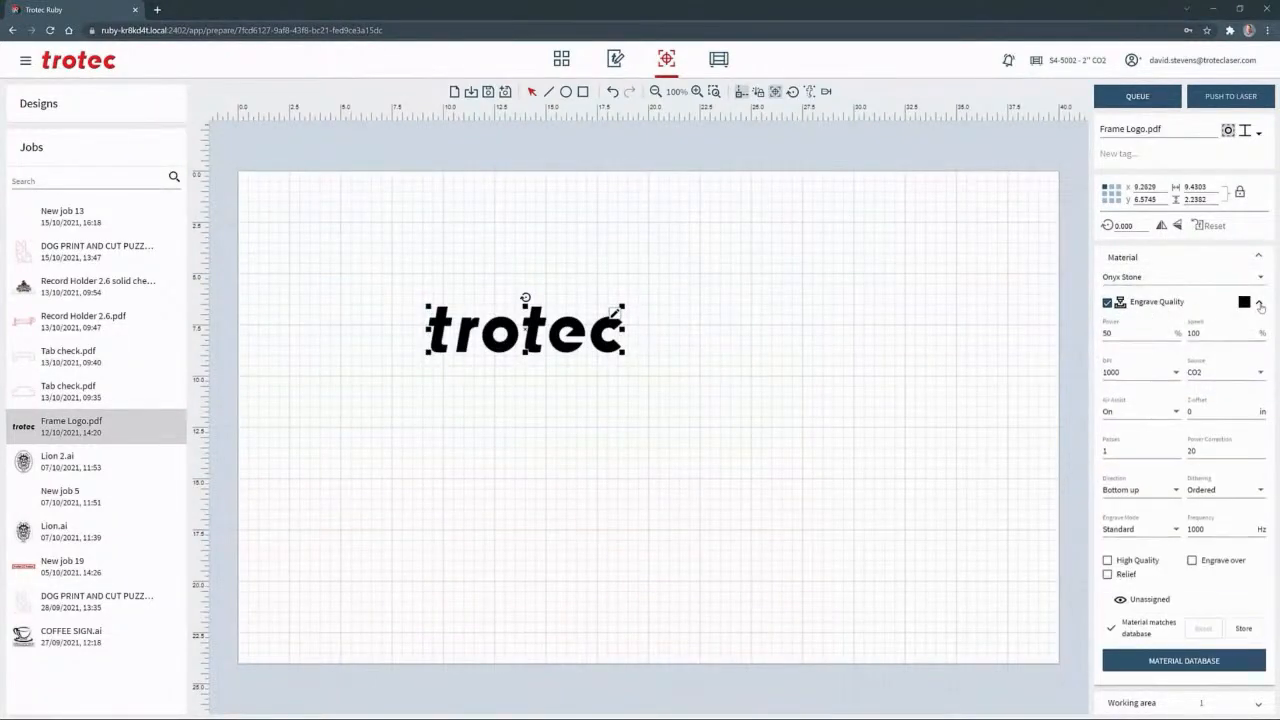
click(1259, 304)
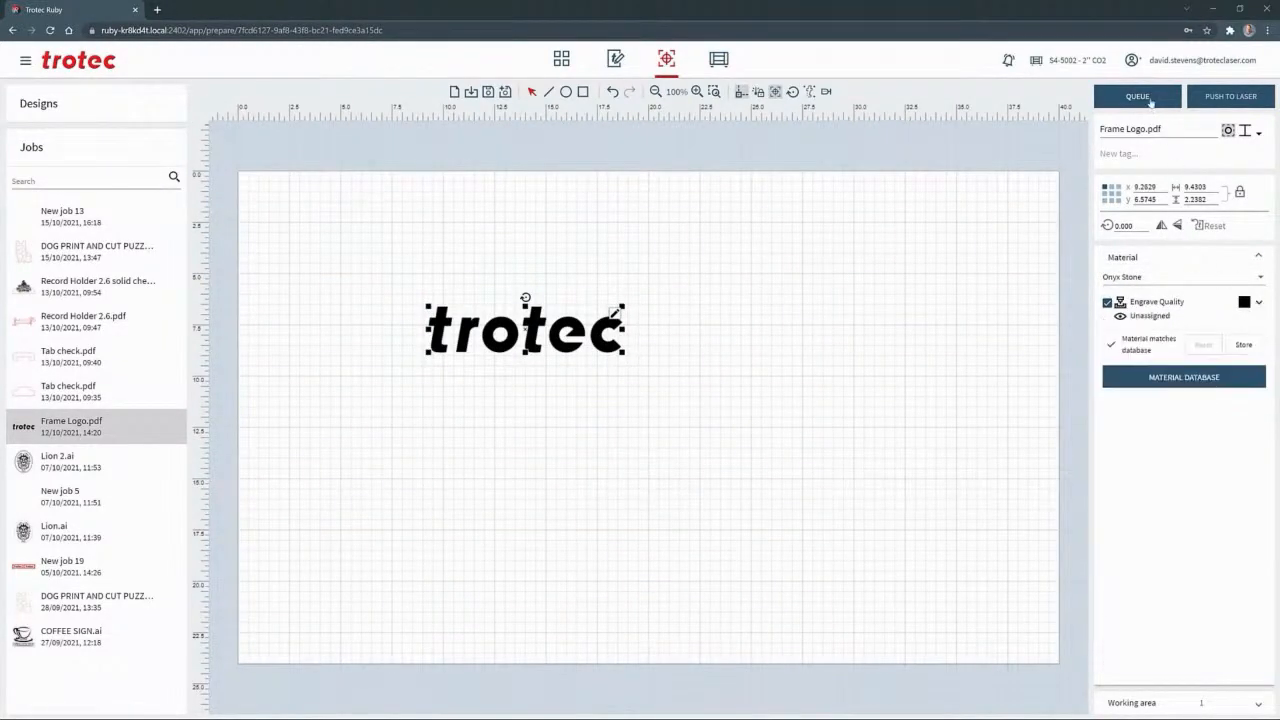
Open the material database from the Frame Logo.pdf job, saving the job's changes, and expand the effects list
click(1170, 381)
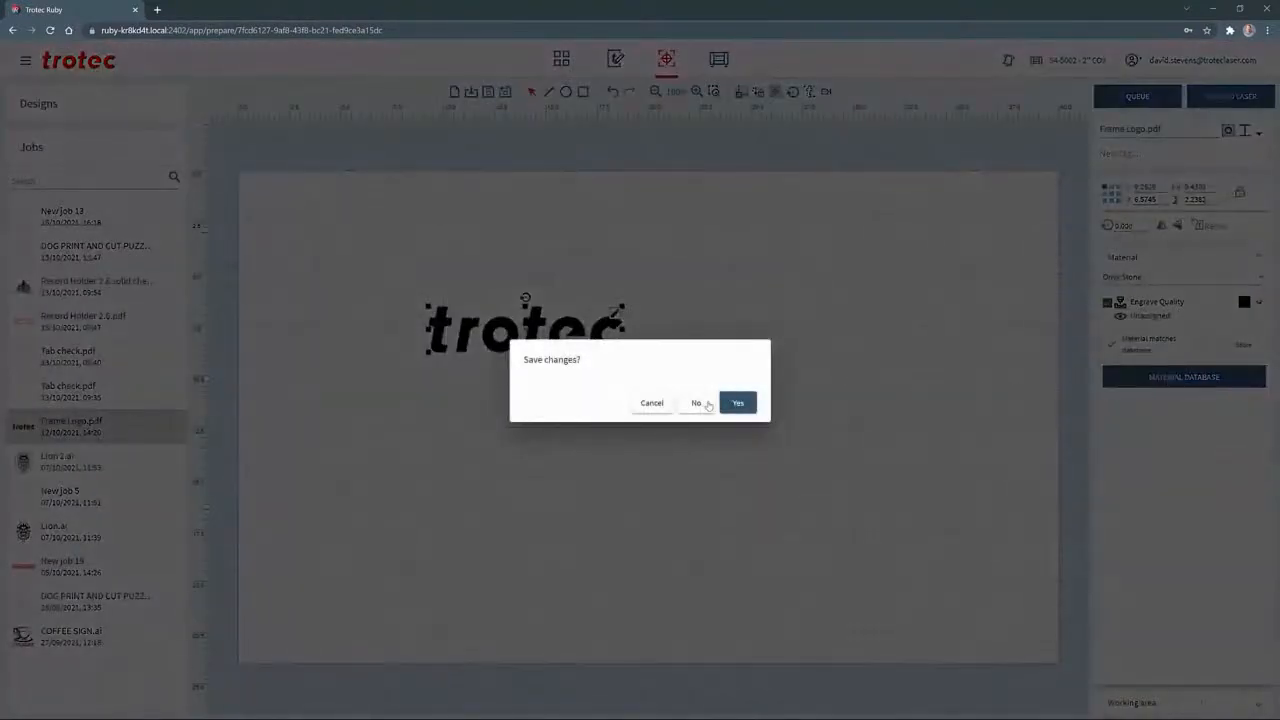
click(729, 404)
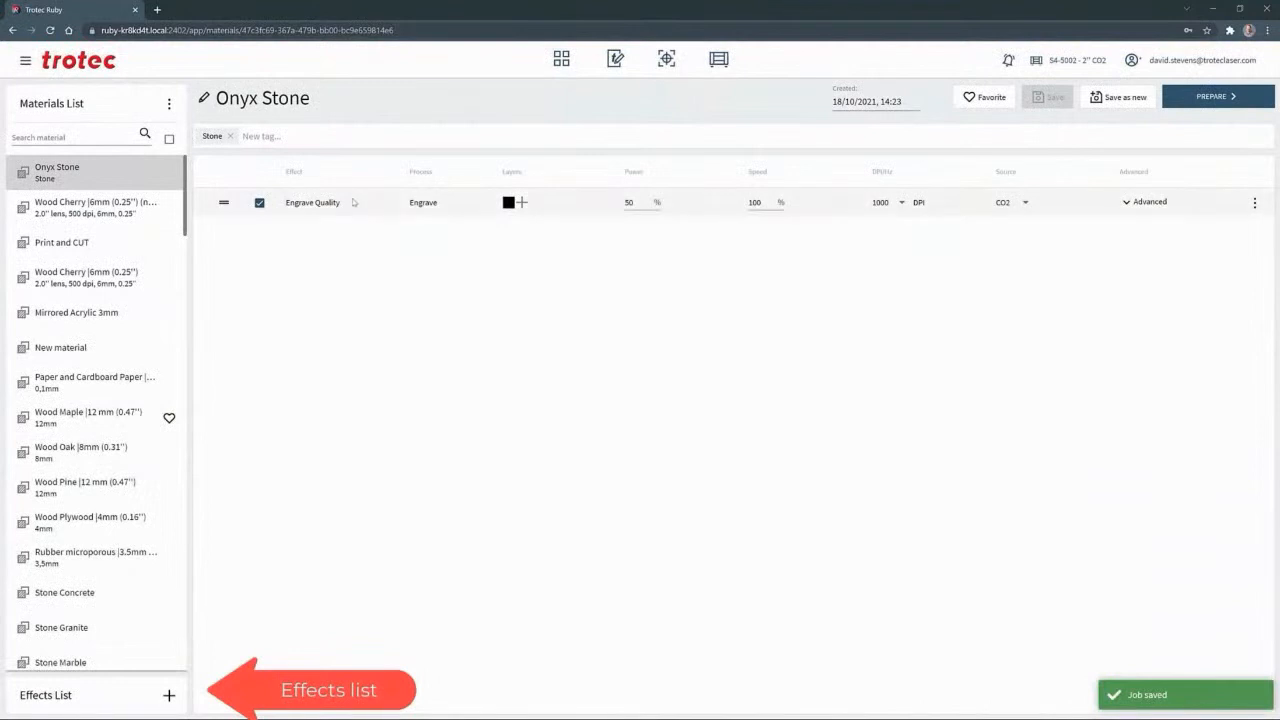
click(150, 692)
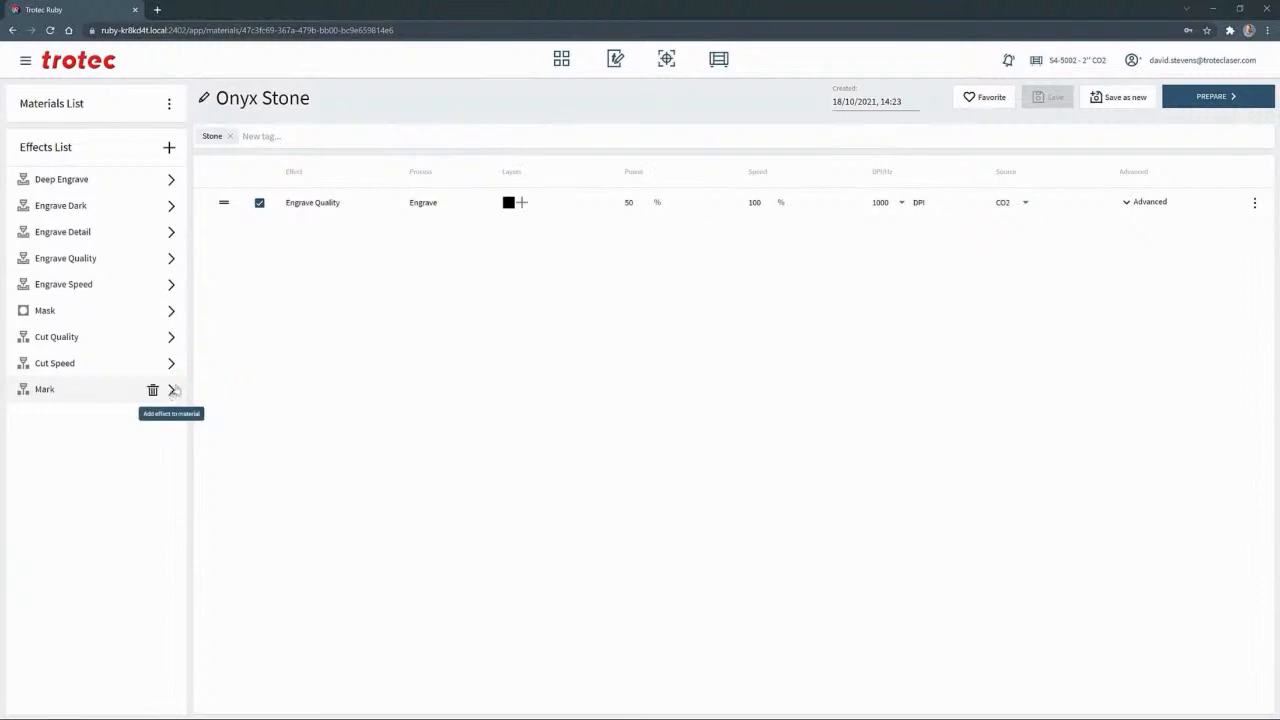
Add the Mark effect to Onyx Stone with the blue layer colour, 10% power and 5% speed, and save the material
click(173, 390)
click(514, 232)
click(541, 249)
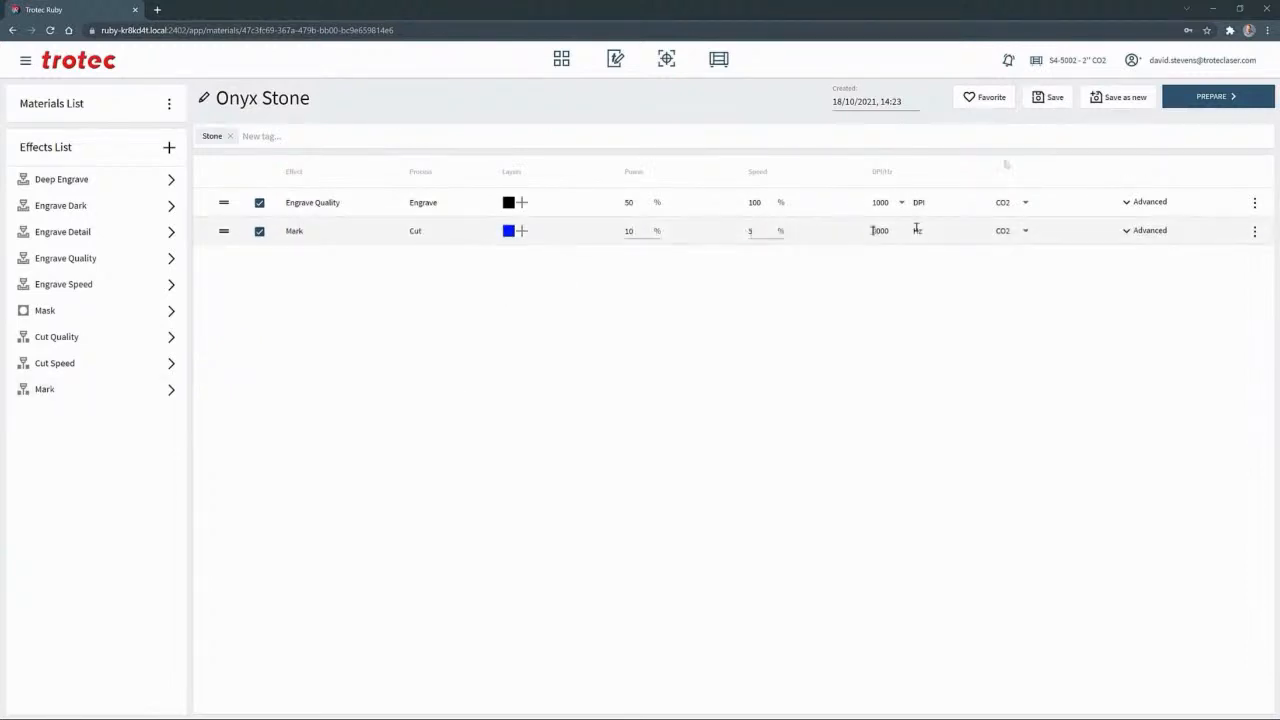
click(1048, 97)
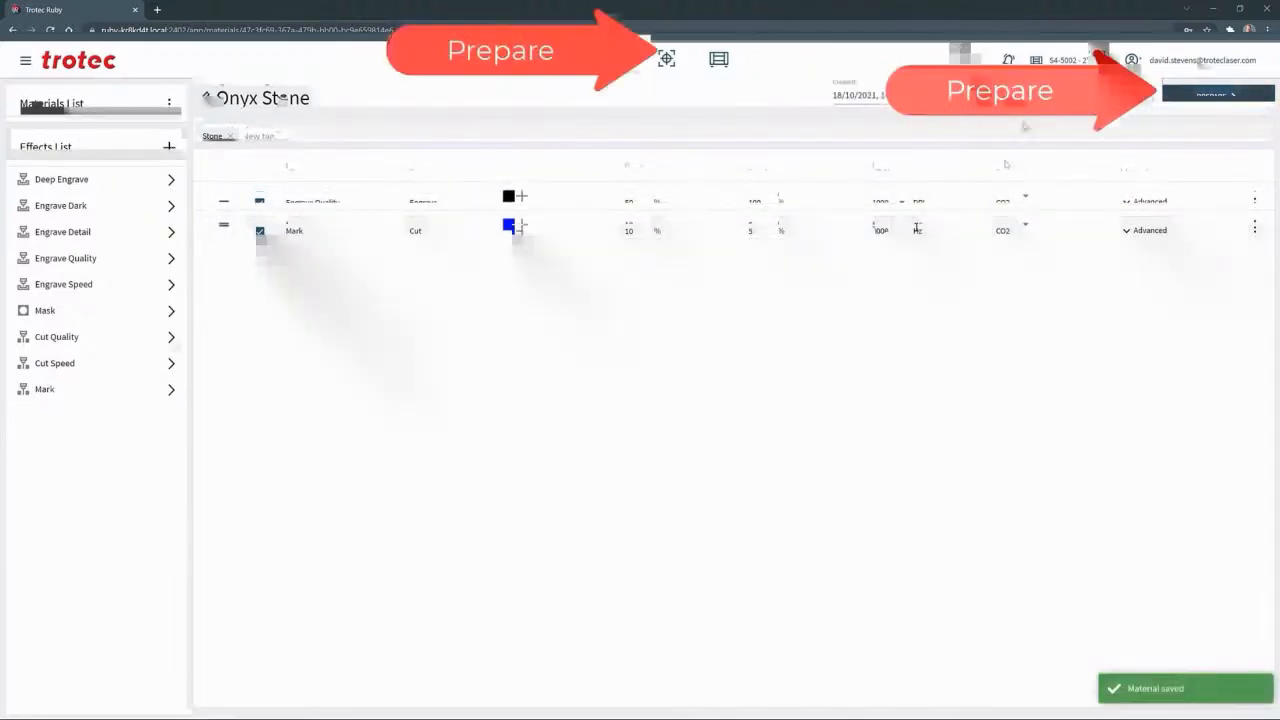
Return to the Frame Logo.pdf job, frame the logo with a rectangle about 11.81 by 4.32 in, and assign its red colour to Mark
click(666, 58)
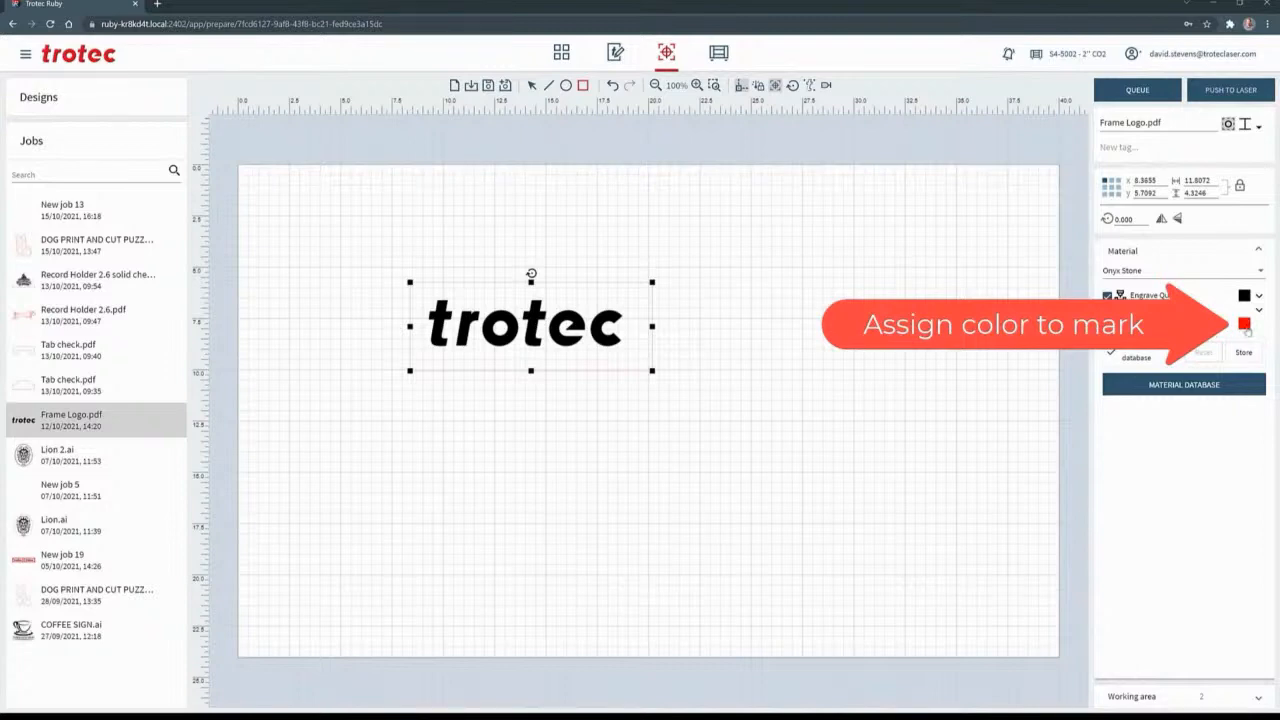
click(1246, 328)
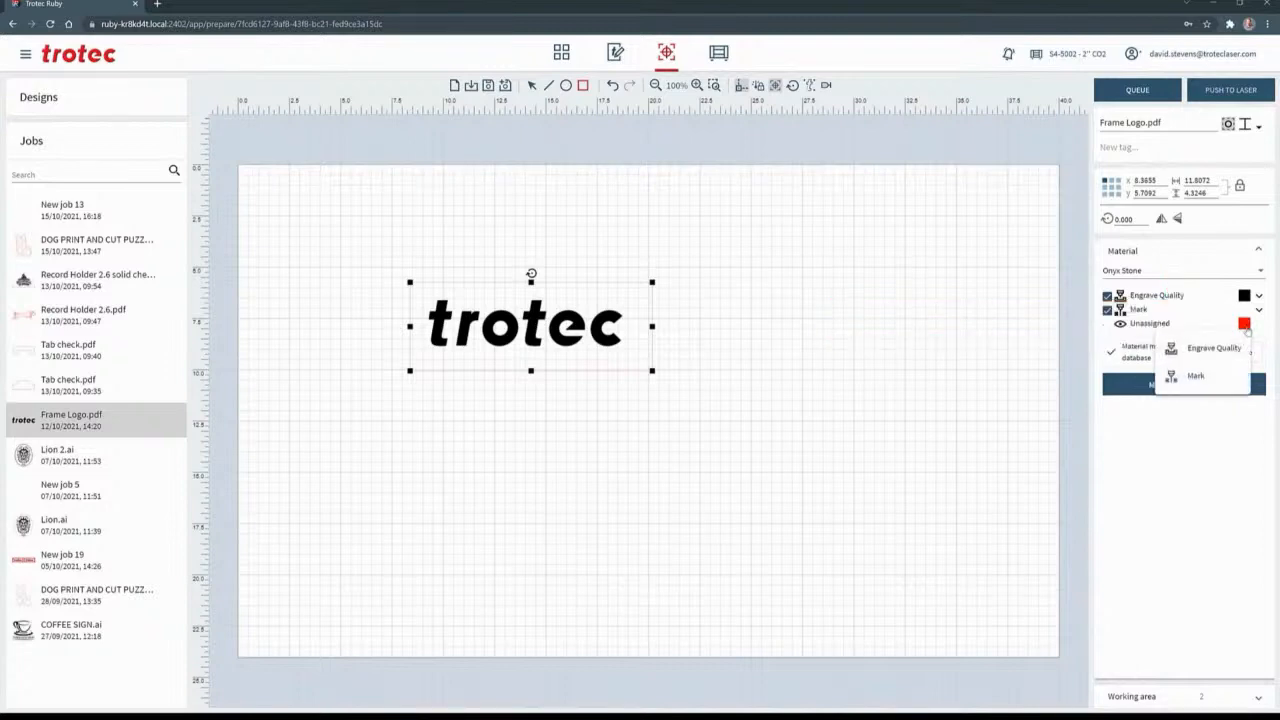
click(1192, 376)
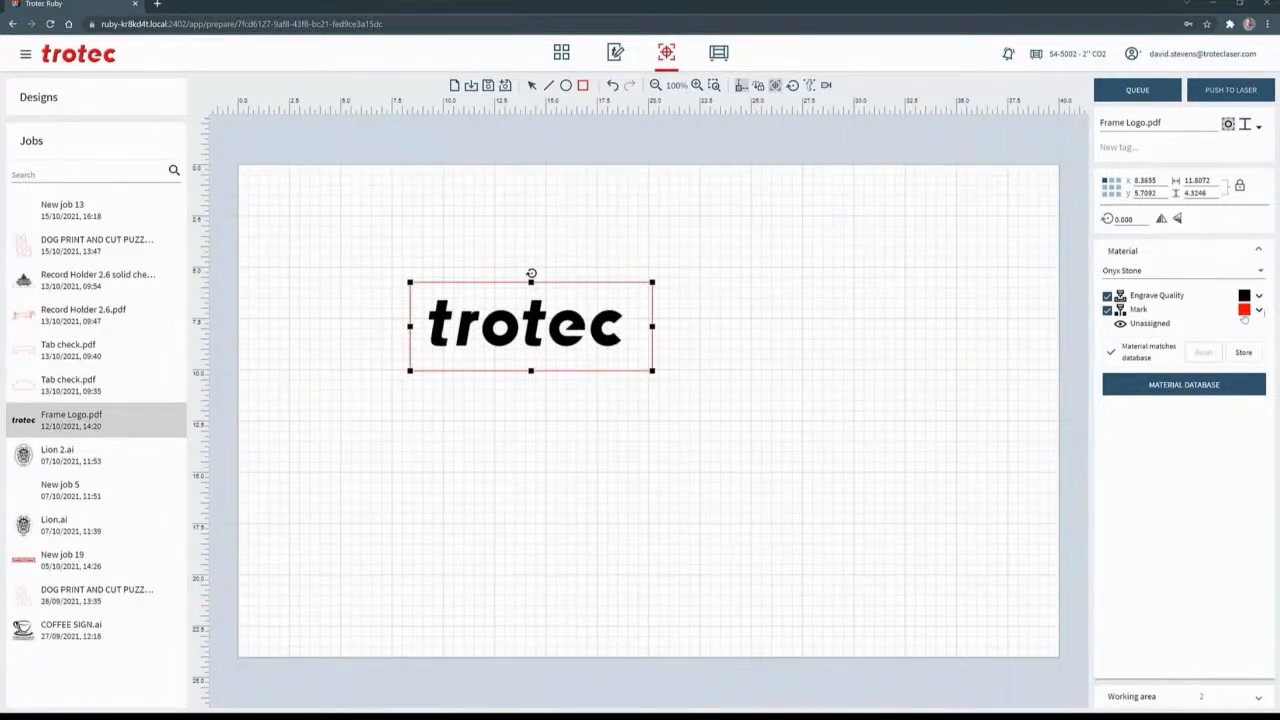
Check the Mark effect's settings in the job and add the Frame Logo.pdf job to the queue
click(1259, 312)
click(1259, 312)
click(1137, 90)
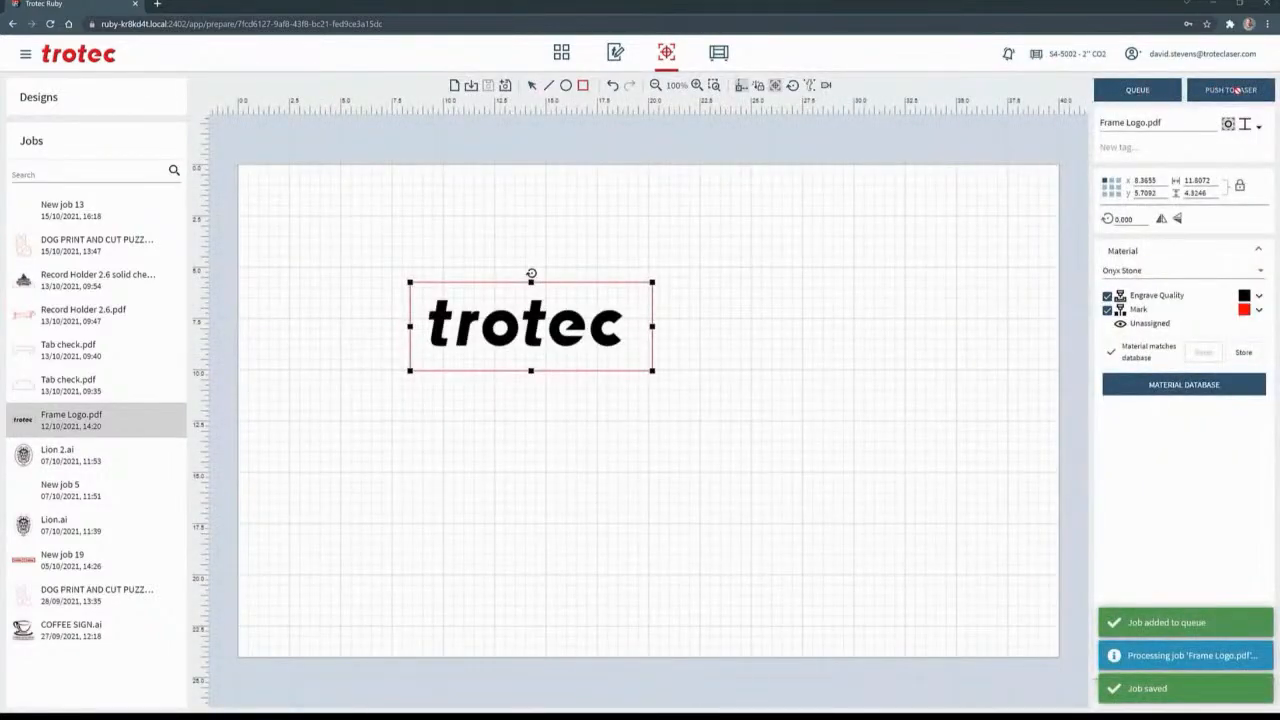
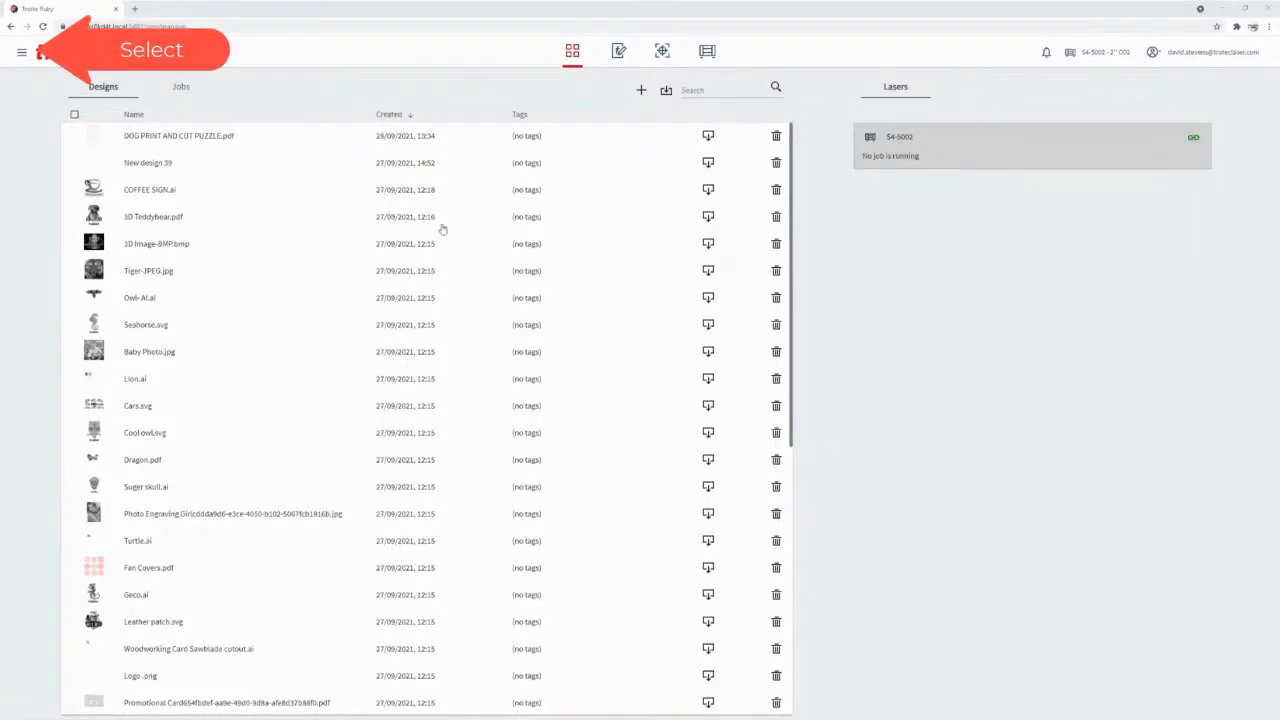
Enable the vision camera in the device settings and save the change, accepting that the queue is cleared
click(21, 52)
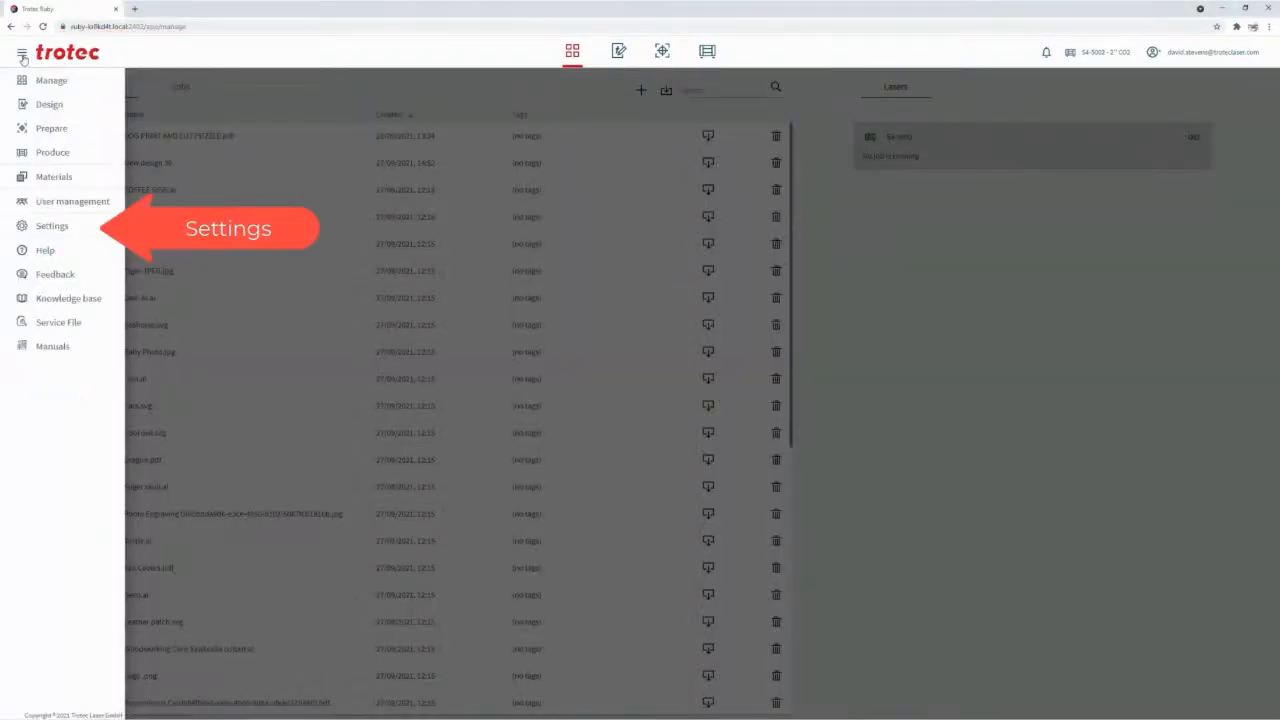
click(51, 226)
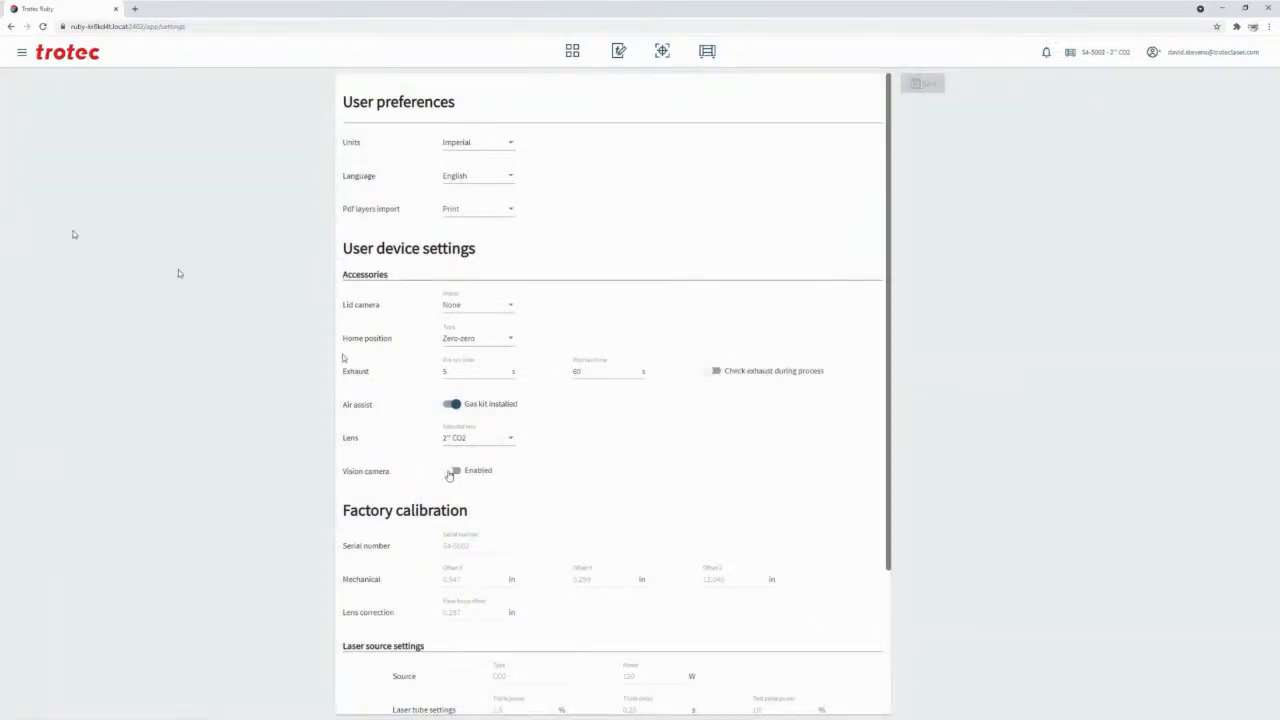
click(452, 471)
scroll(450, 478, down, 1)
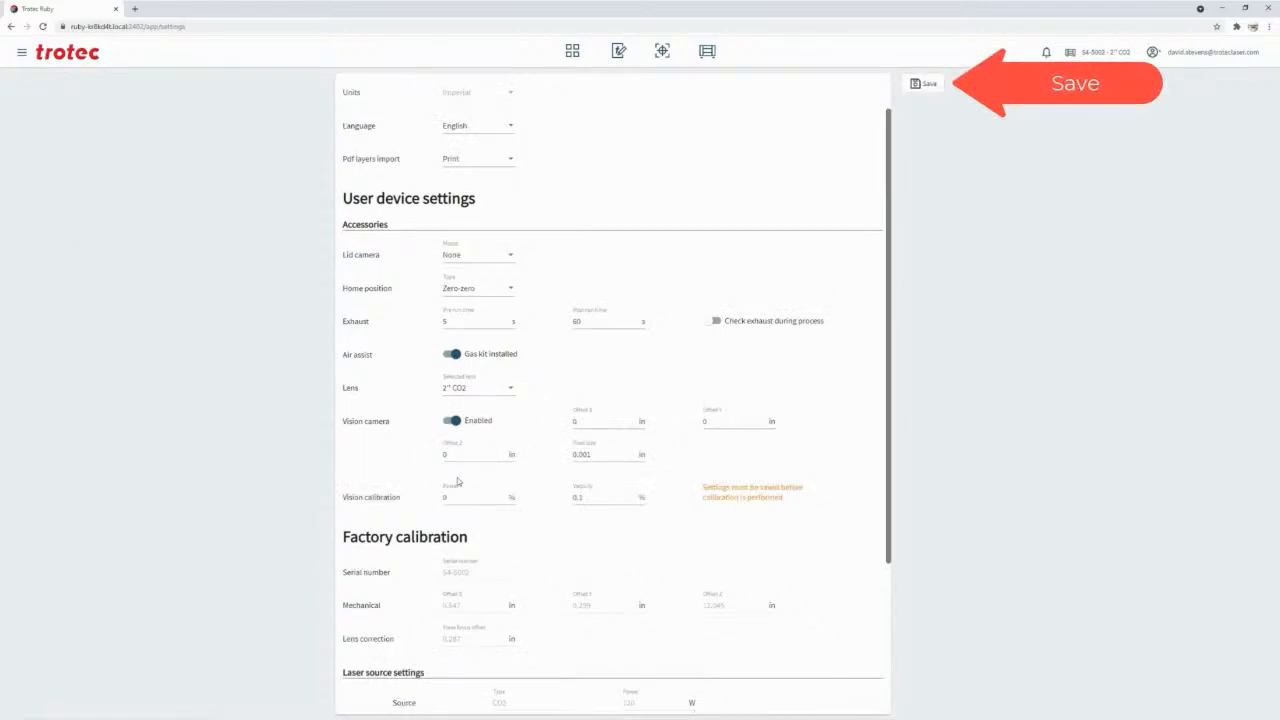
click(925, 84)
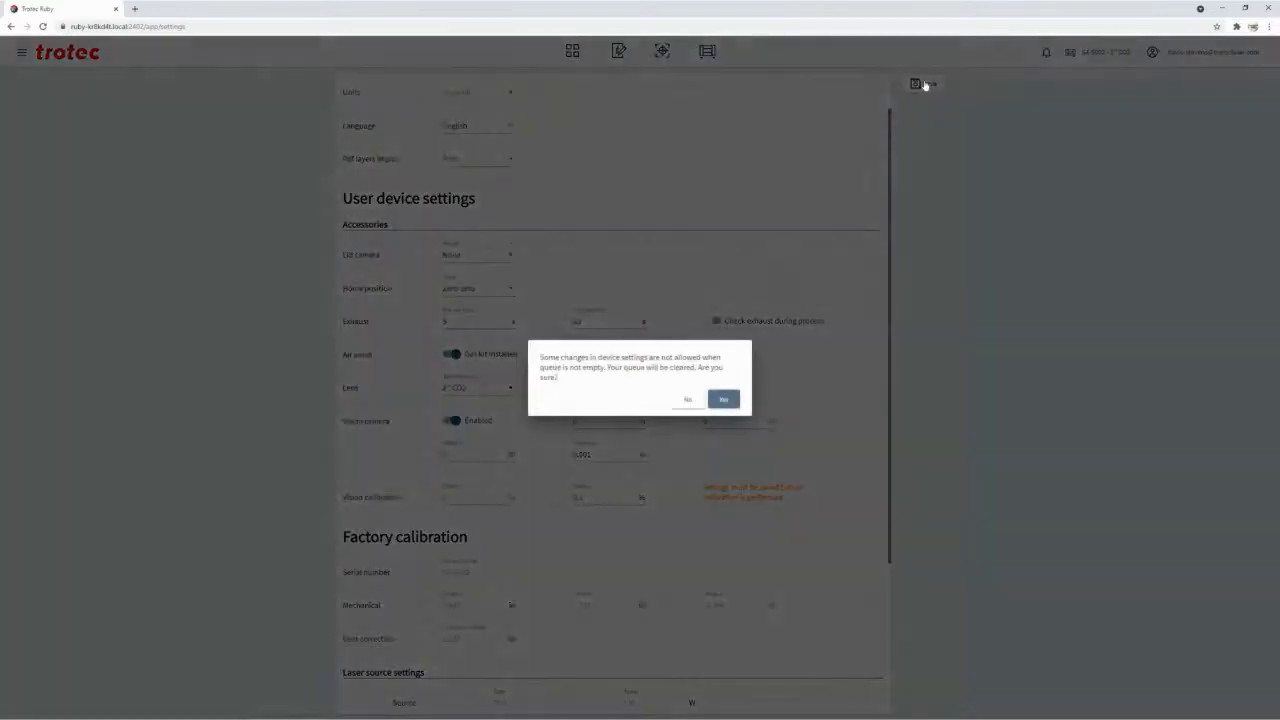
click(724, 401)
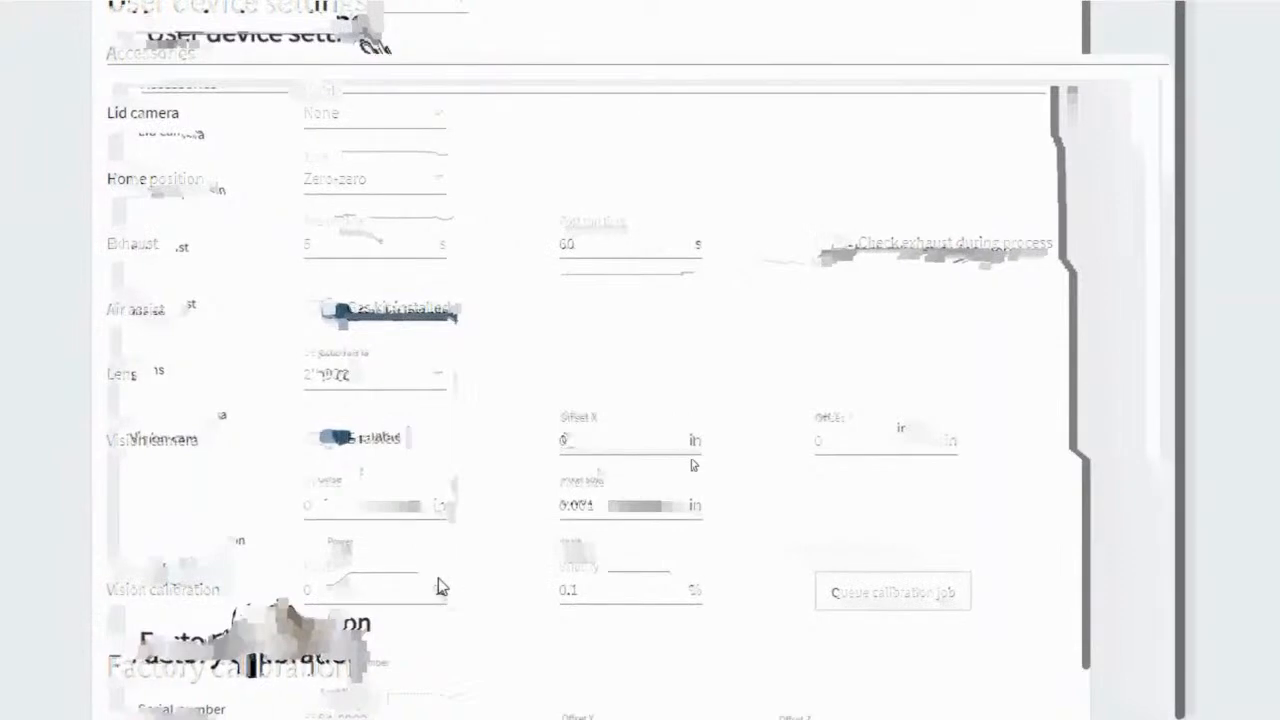
Set the vision calibration to 10% power and 1% velocity, queue the calibration job and open the production view
drag(315, 592, 297, 594)
text(10)
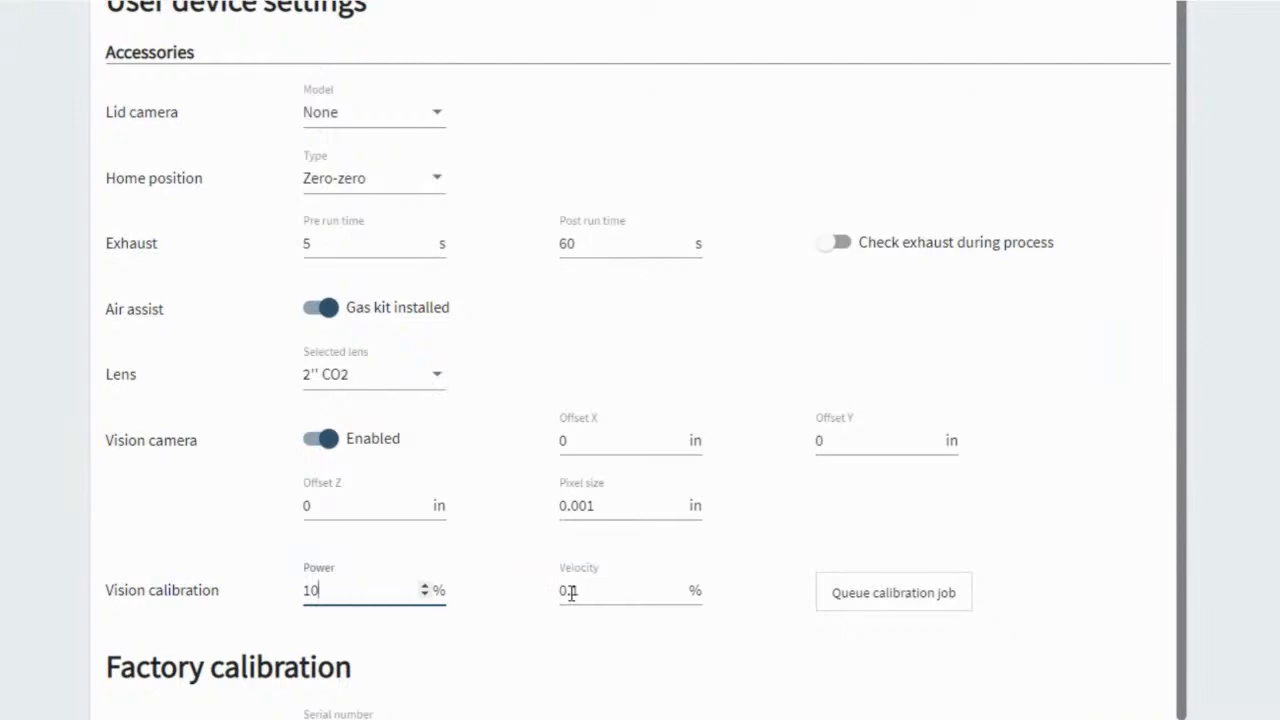
double_click(570, 592)
text(1)
key(Tab)
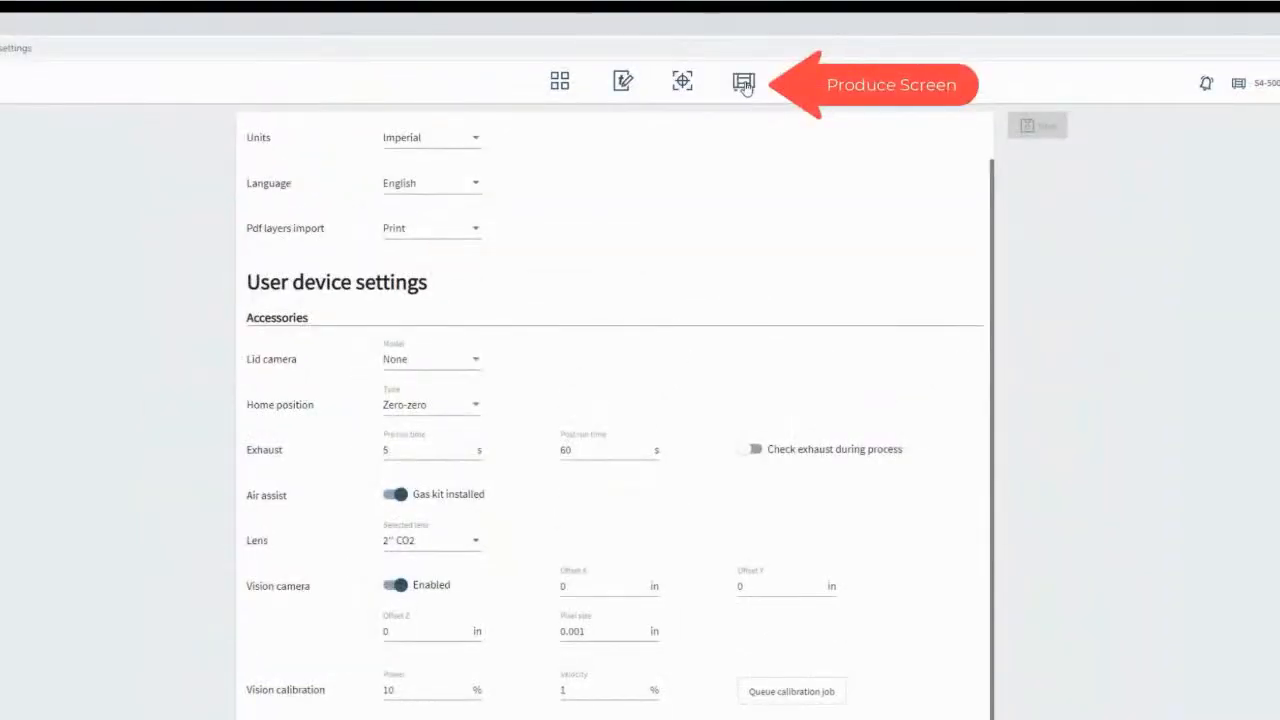
click(743, 84)
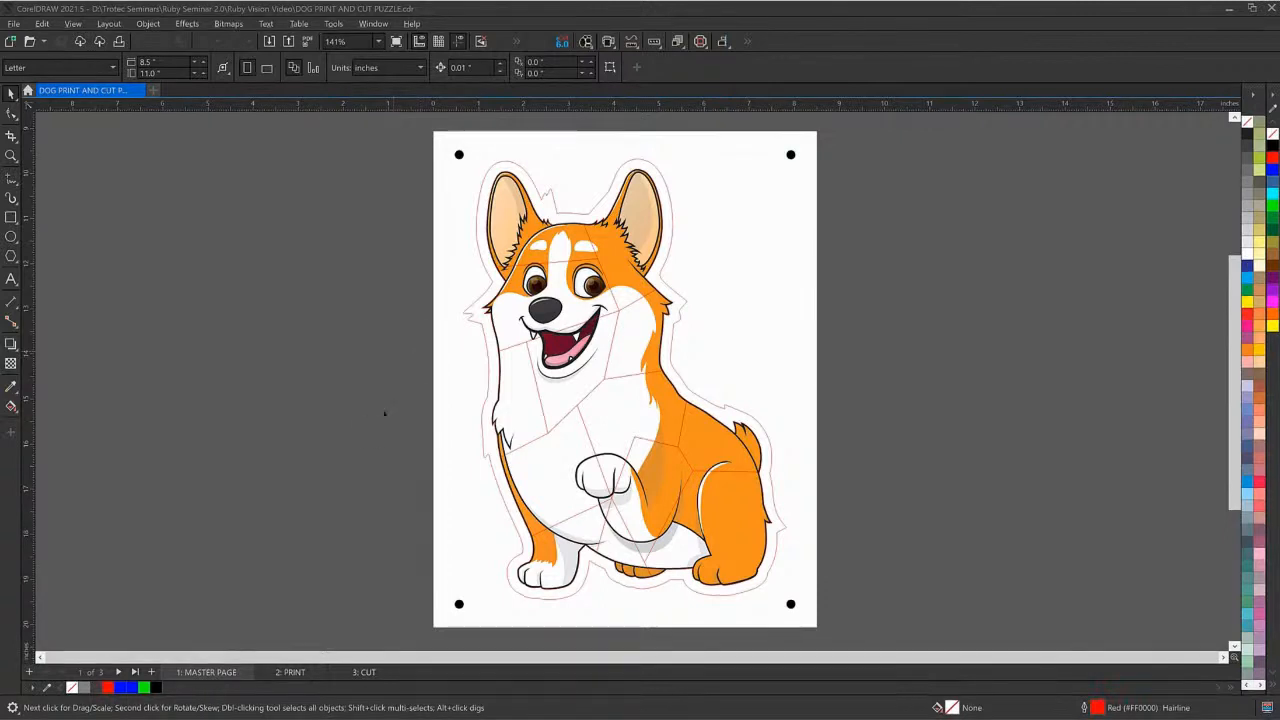
Switch to CorelDRAW and print the PRINT page of the dog puzzle on the Brother MFC-9330CDW printer
click(281, 673)
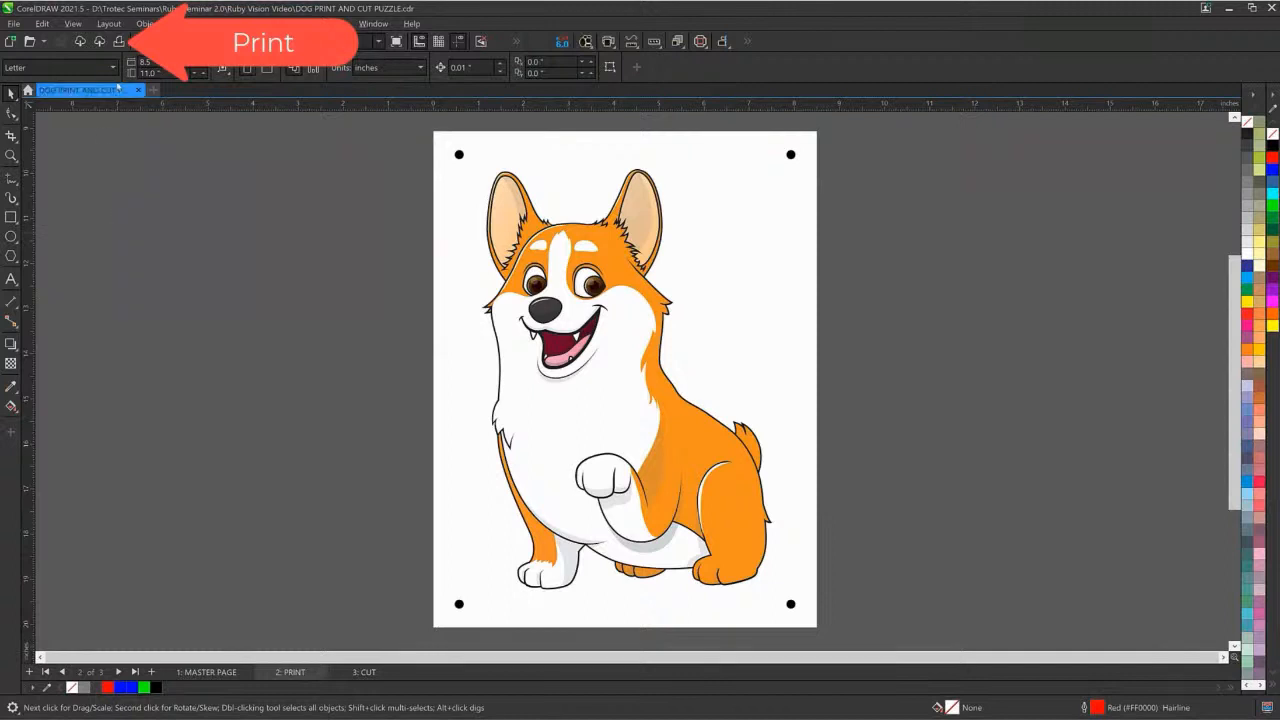
click(117, 44)
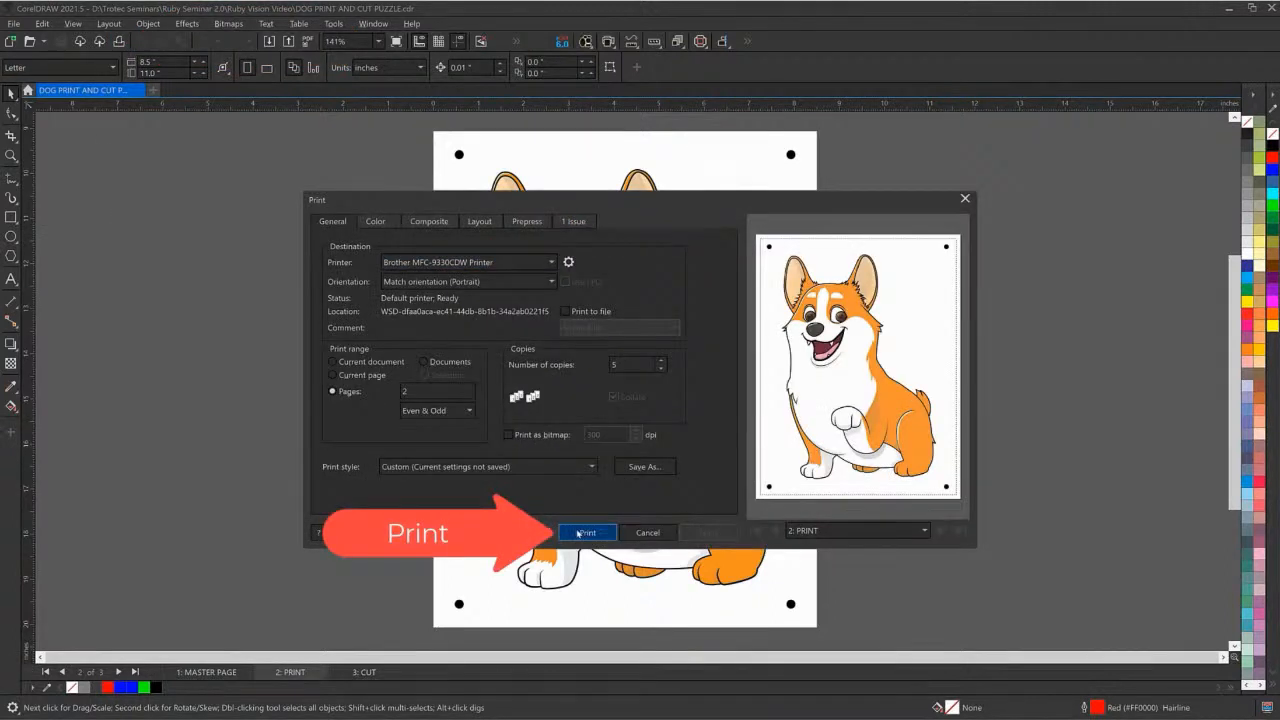
click(585, 532)
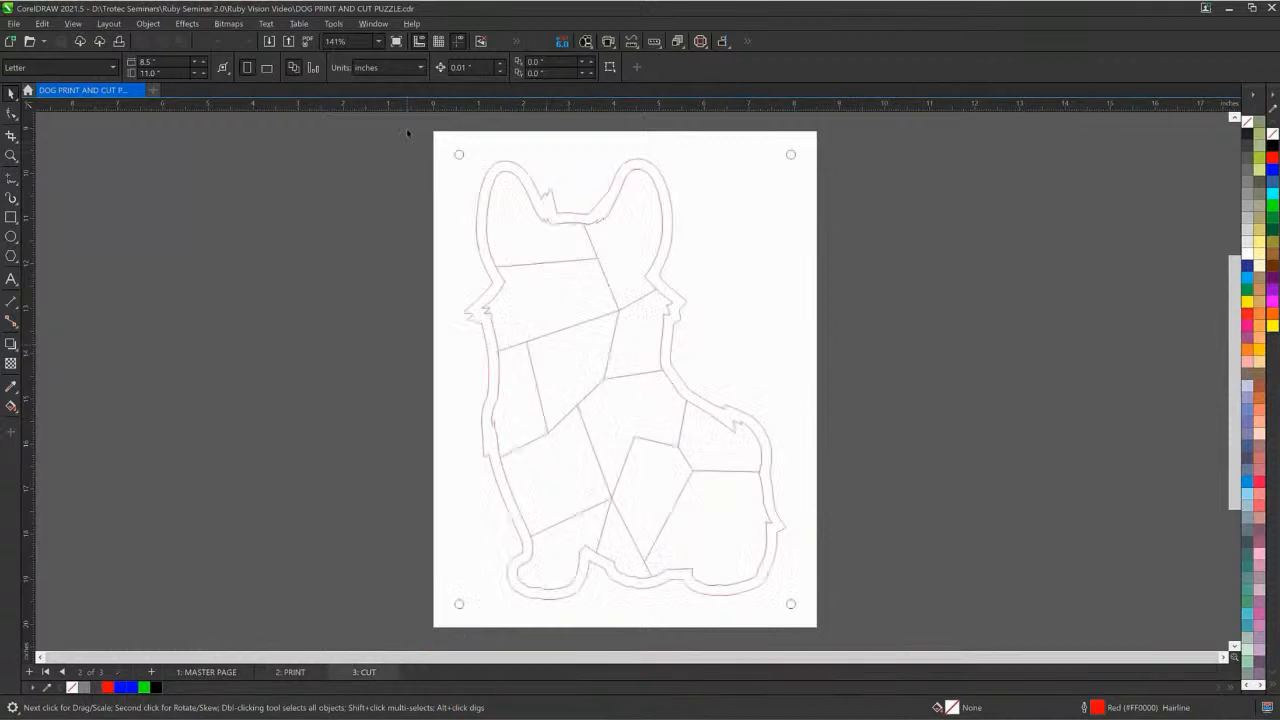
Select all cut lines and registration circles on the CUT page and export them as a PDF
drag(407, 132, 632, 407)
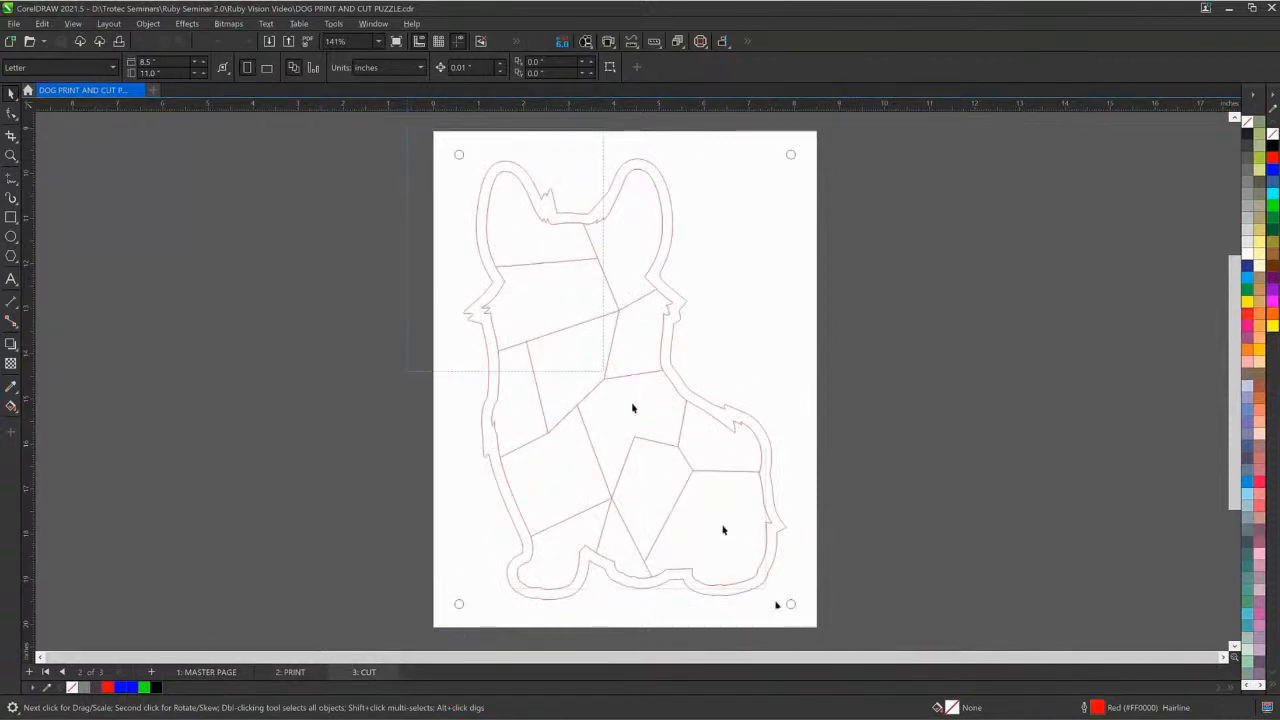
drag(834, 630, 834, 630)
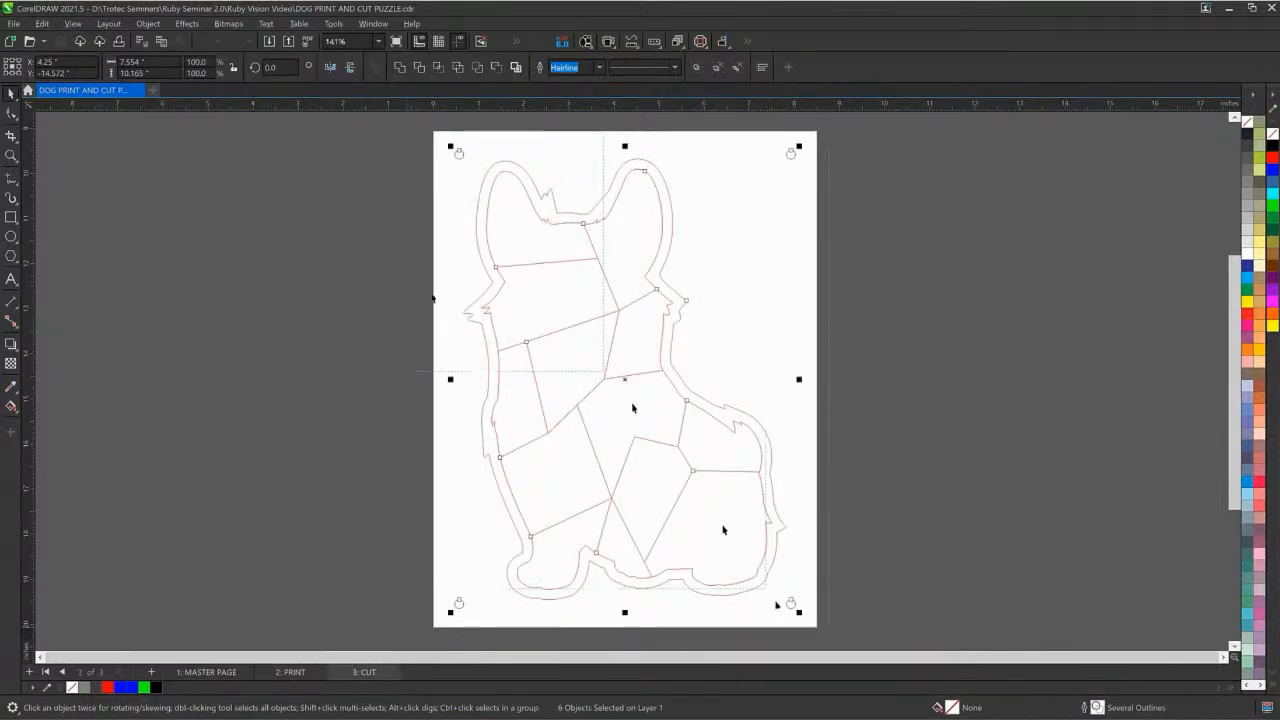
click(303, 42)
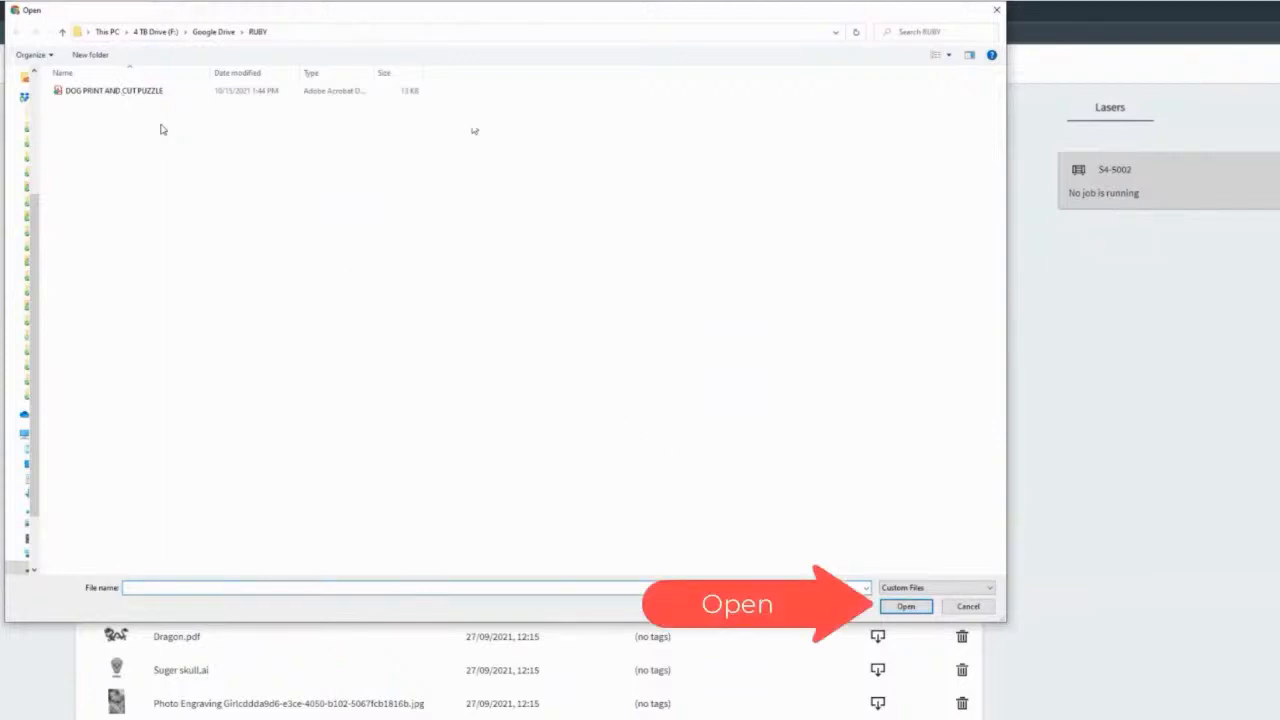
Switch to Trotec Ruby, import the DOG PRINT AND CUT PUZZLE PDF, and create a job from the design
click(905, 606)
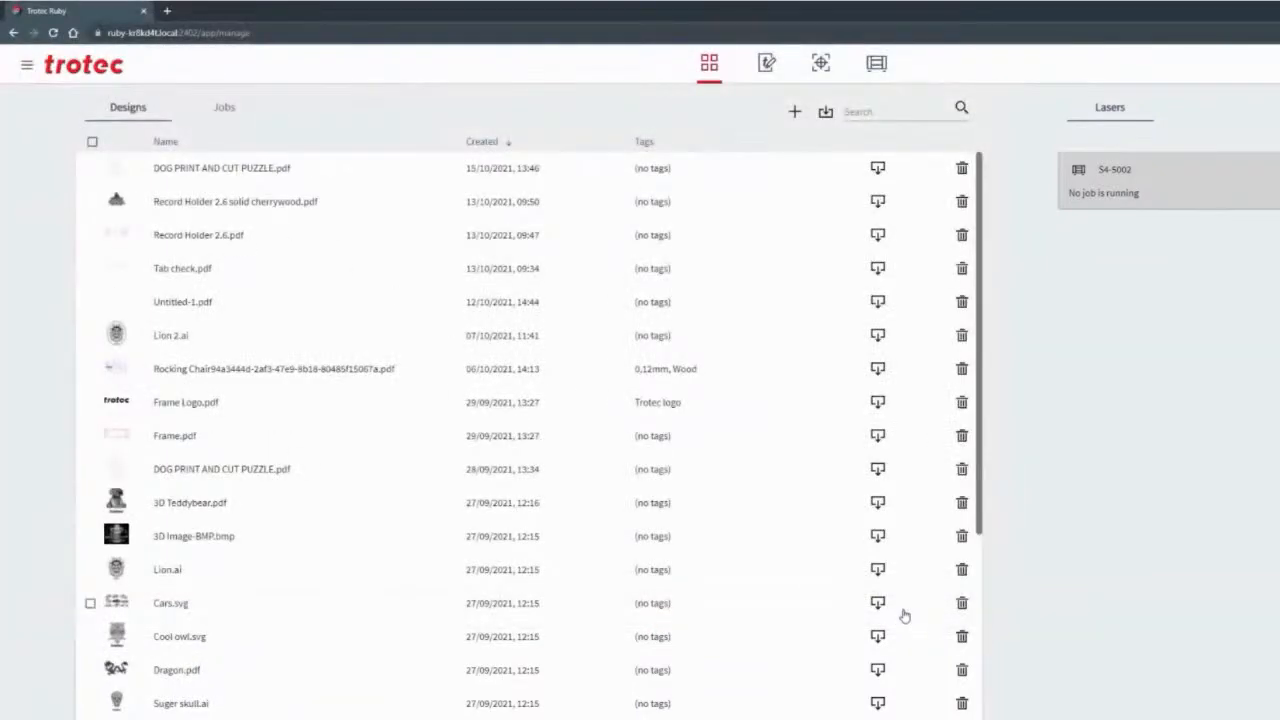
click(258, 172)
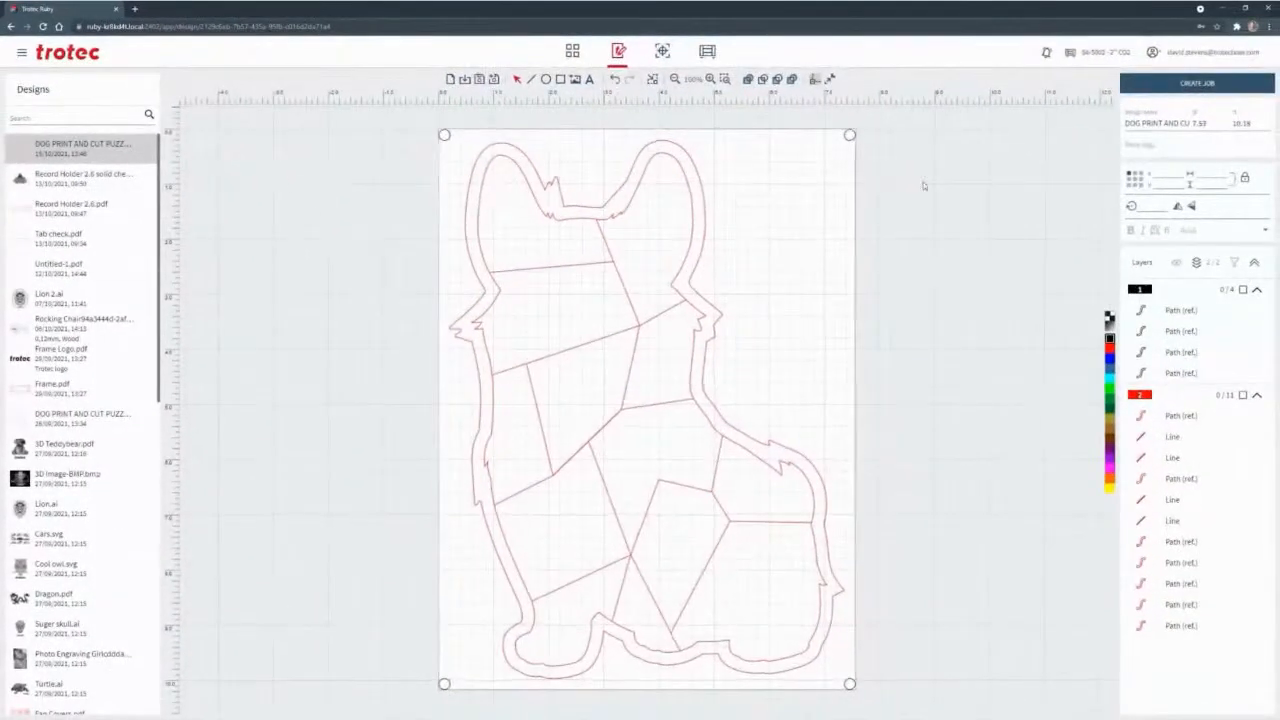
click(1164, 85)
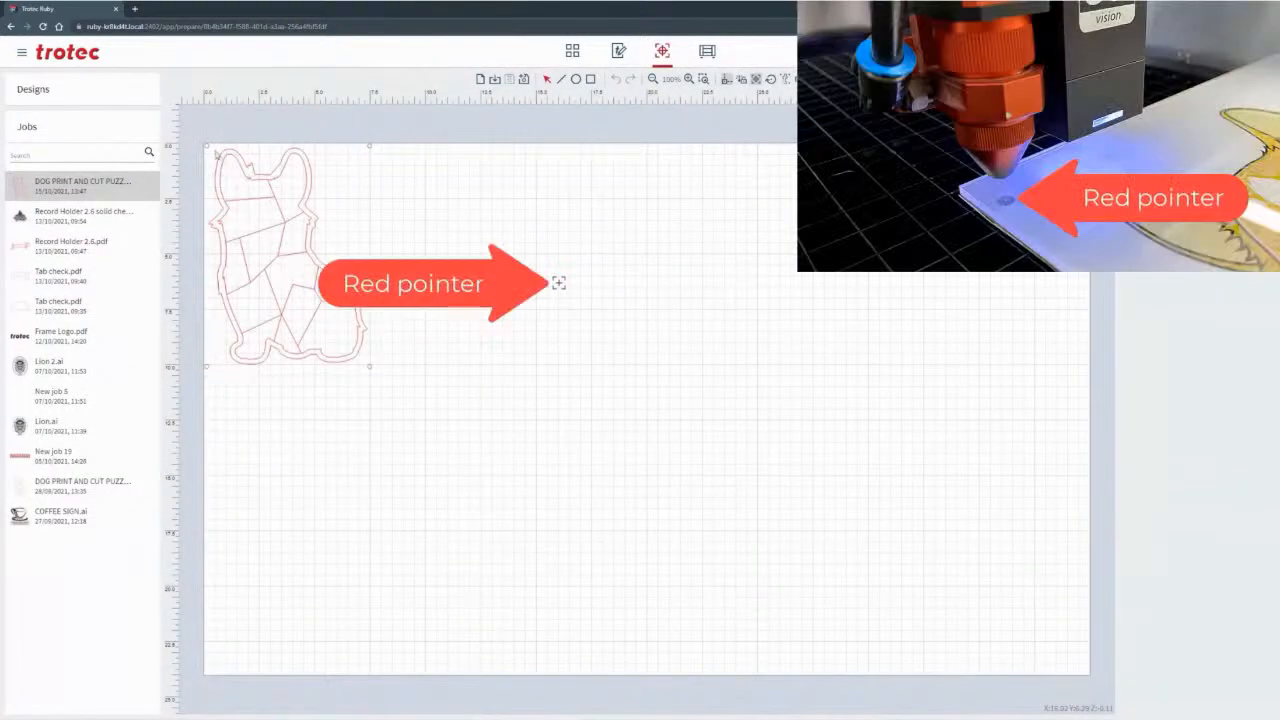
Move the dog puzzle so its upper-left corner sits on the red pointer mark, at about X 16.02, Y 6.29 in
drag(207, 149, 560, 284)
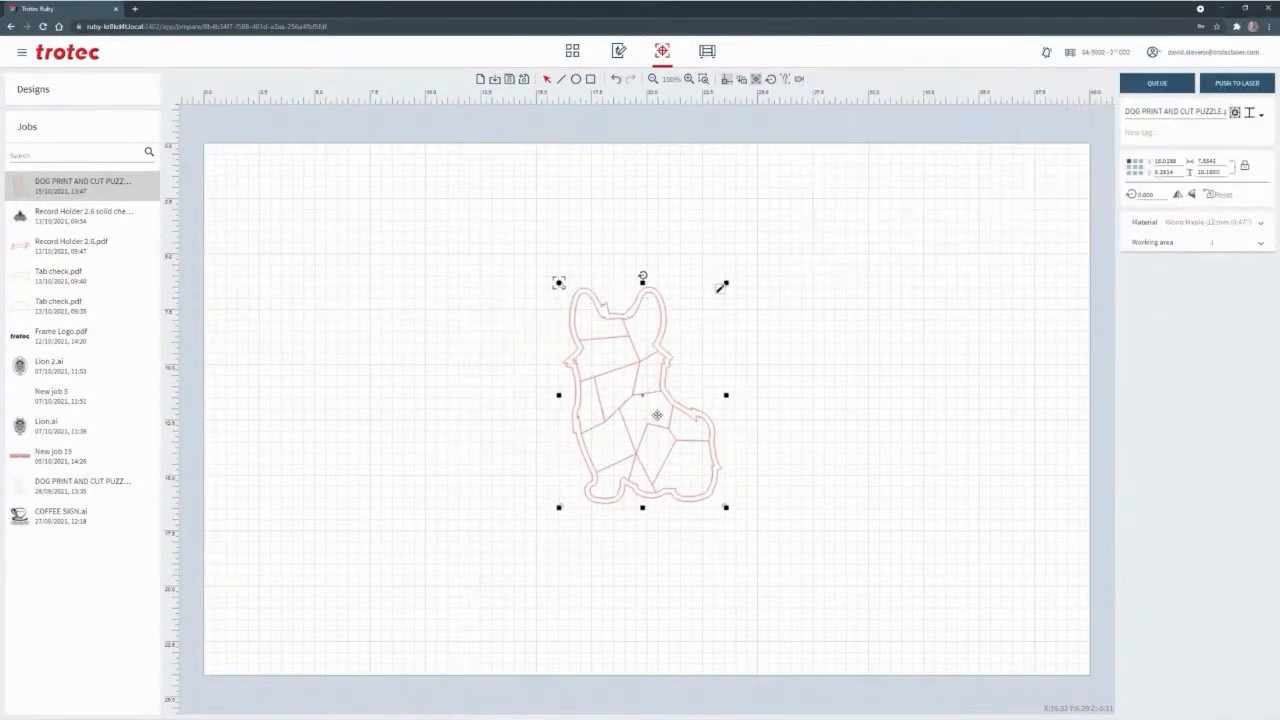
scroll(655, 405, up, 3)
scroll(655, 405, up, 2)
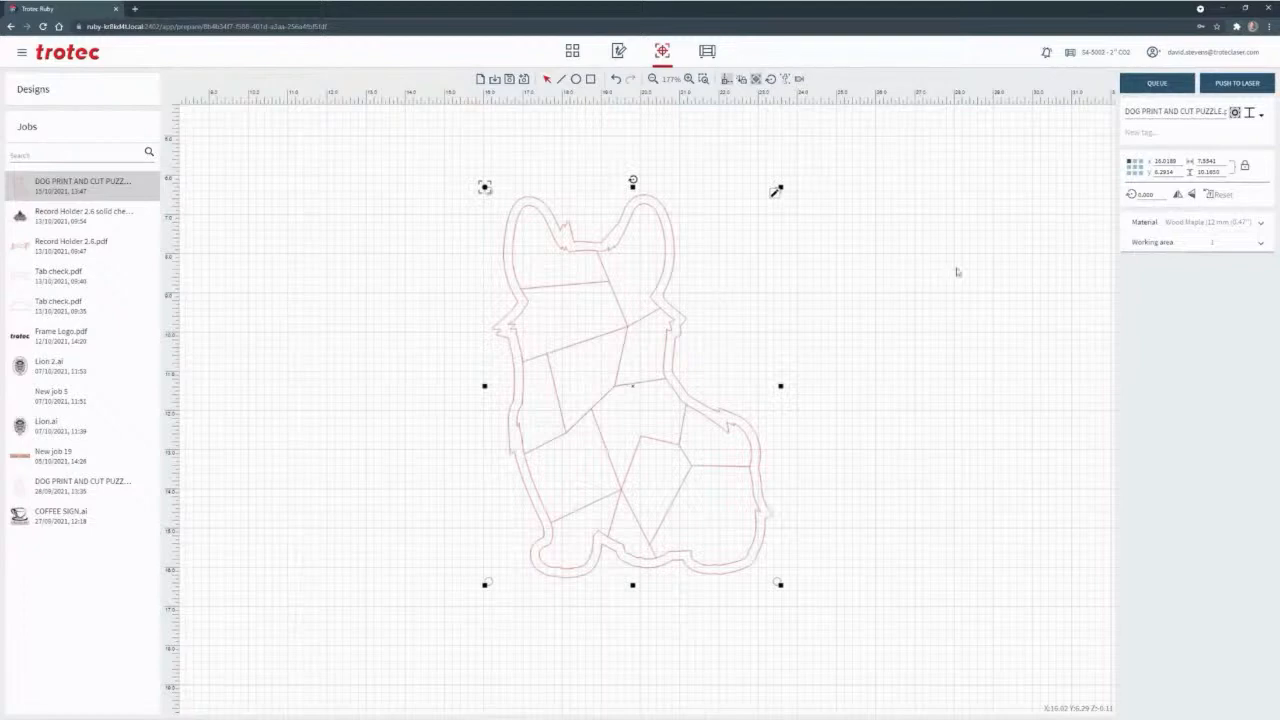
Assign the Print and CUT material to the dog puzzle job
click(1176, 224)
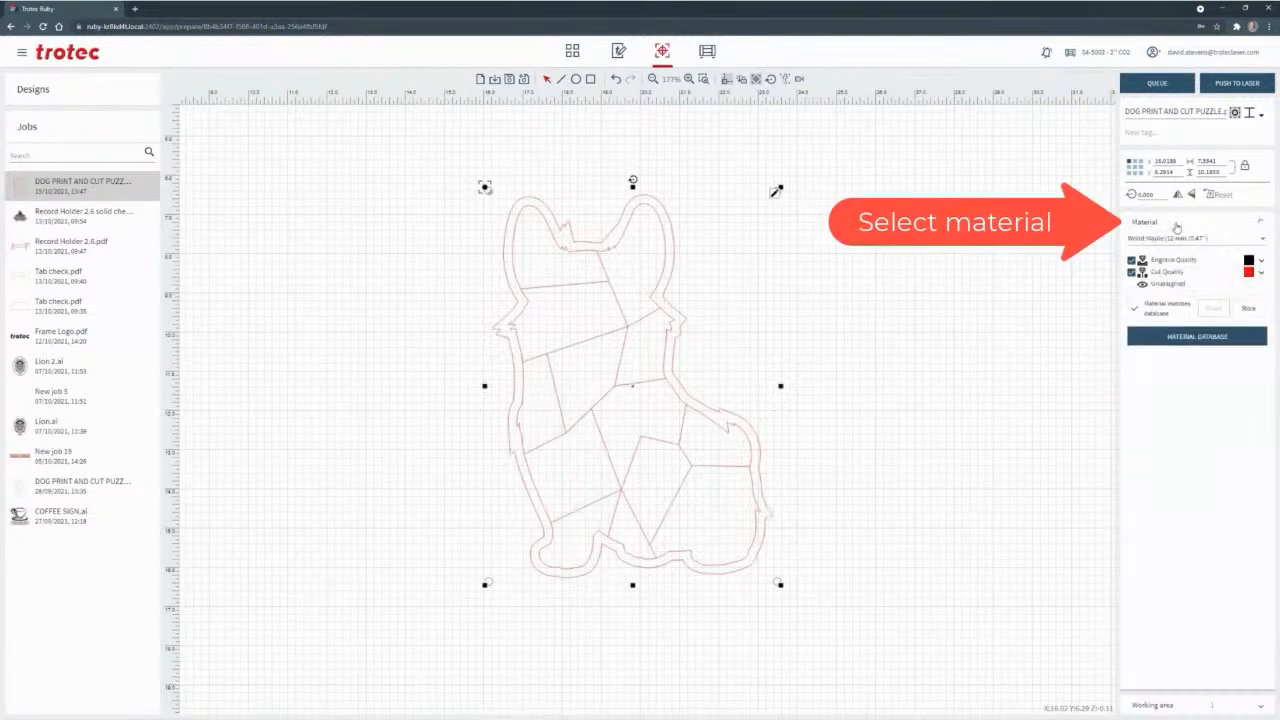
click(1170, 238)
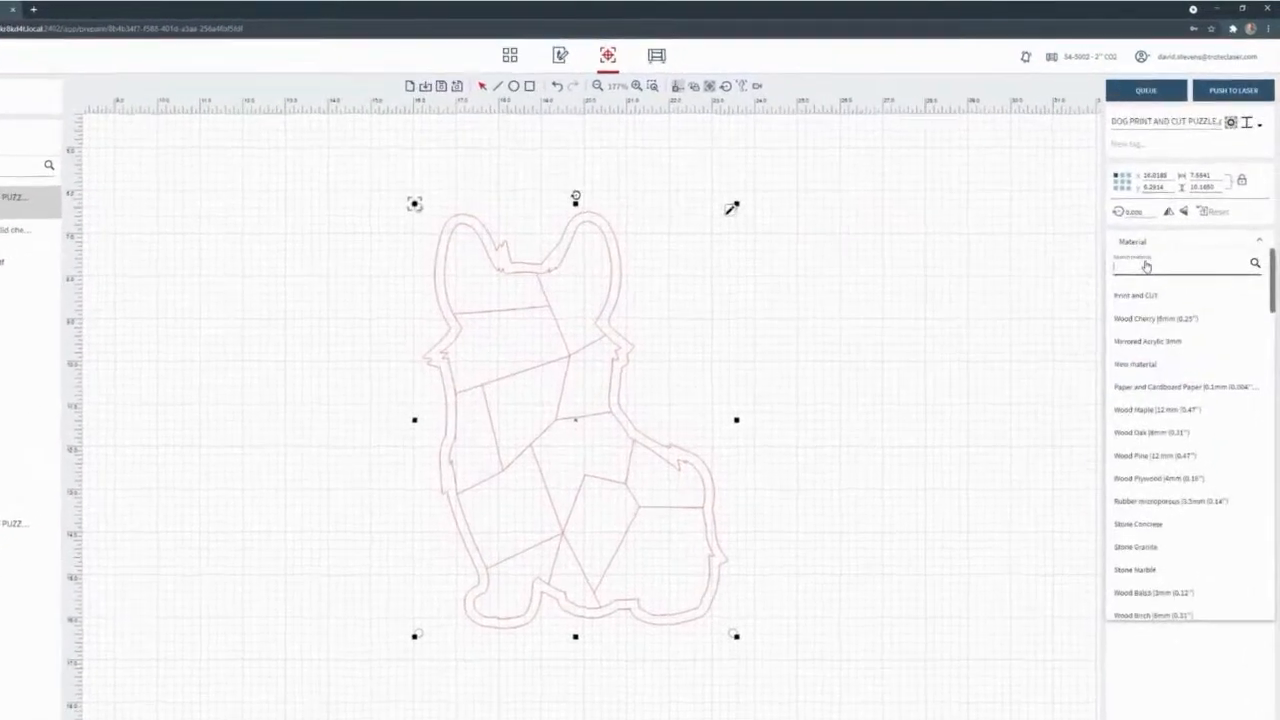
click(1126, 315)
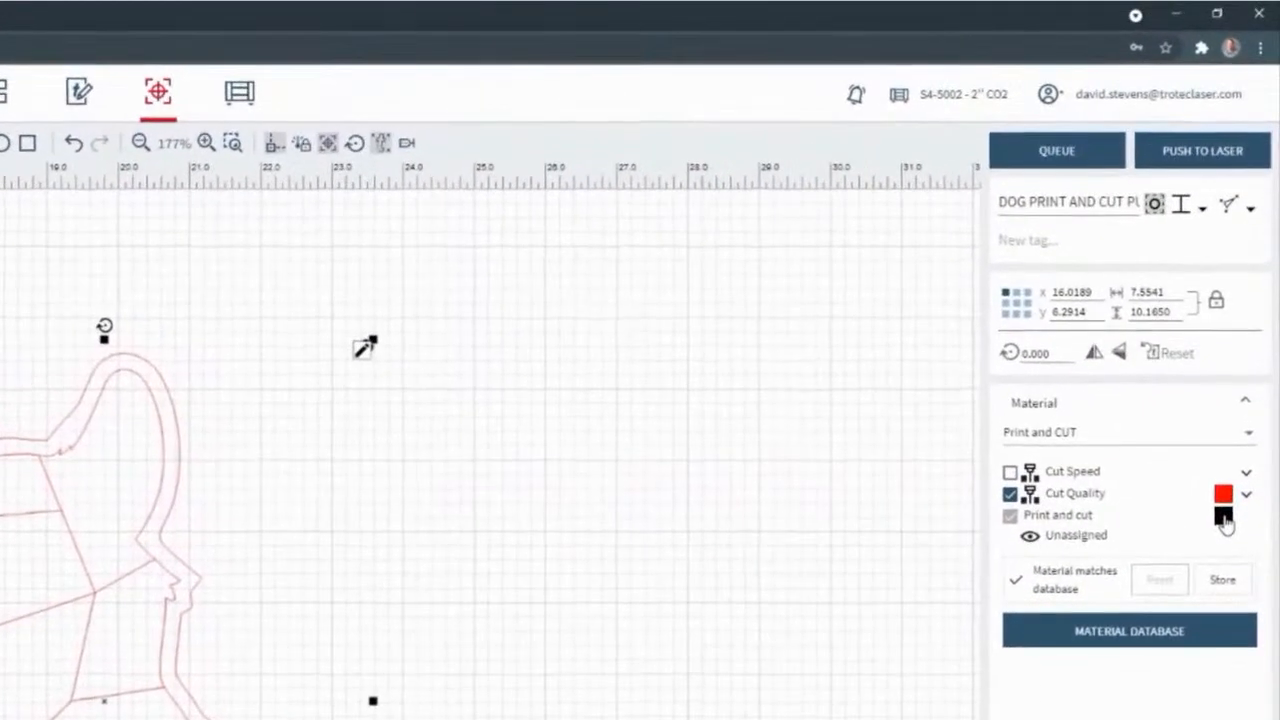
Set the job's vision compensation to Non-linear and push the job to the laser
click(1250, 208)
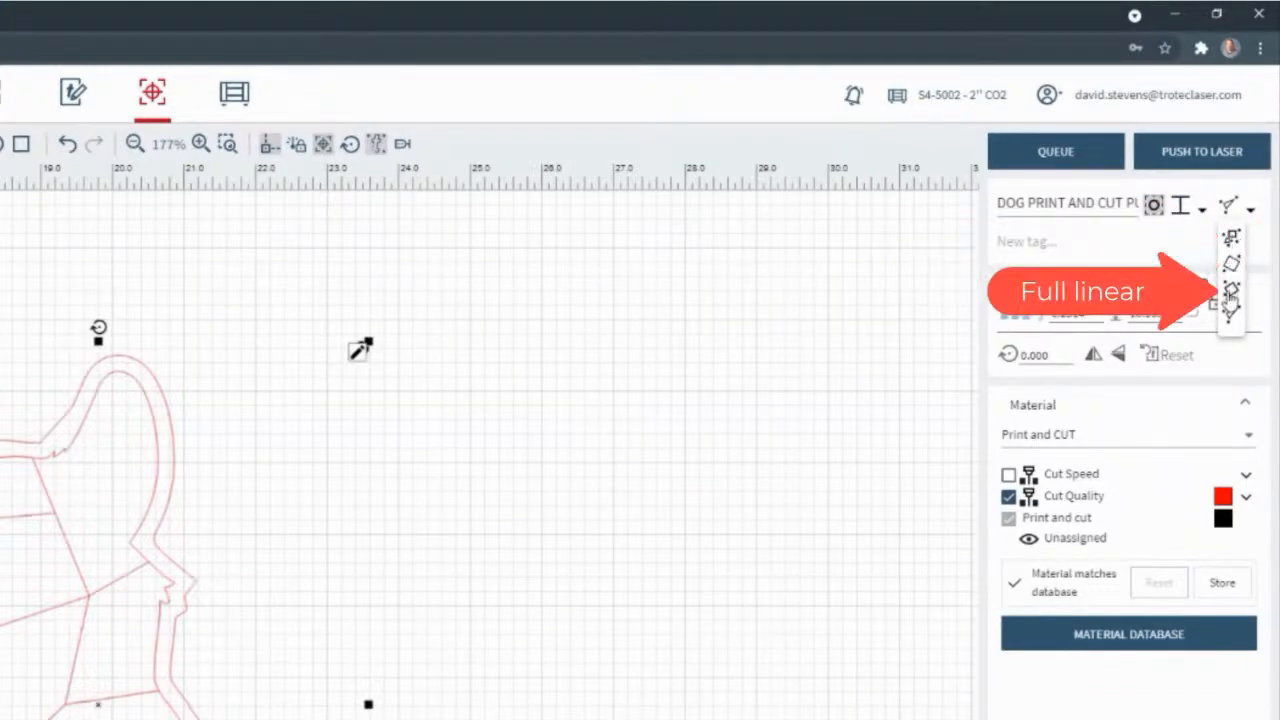
click(1230, 308)
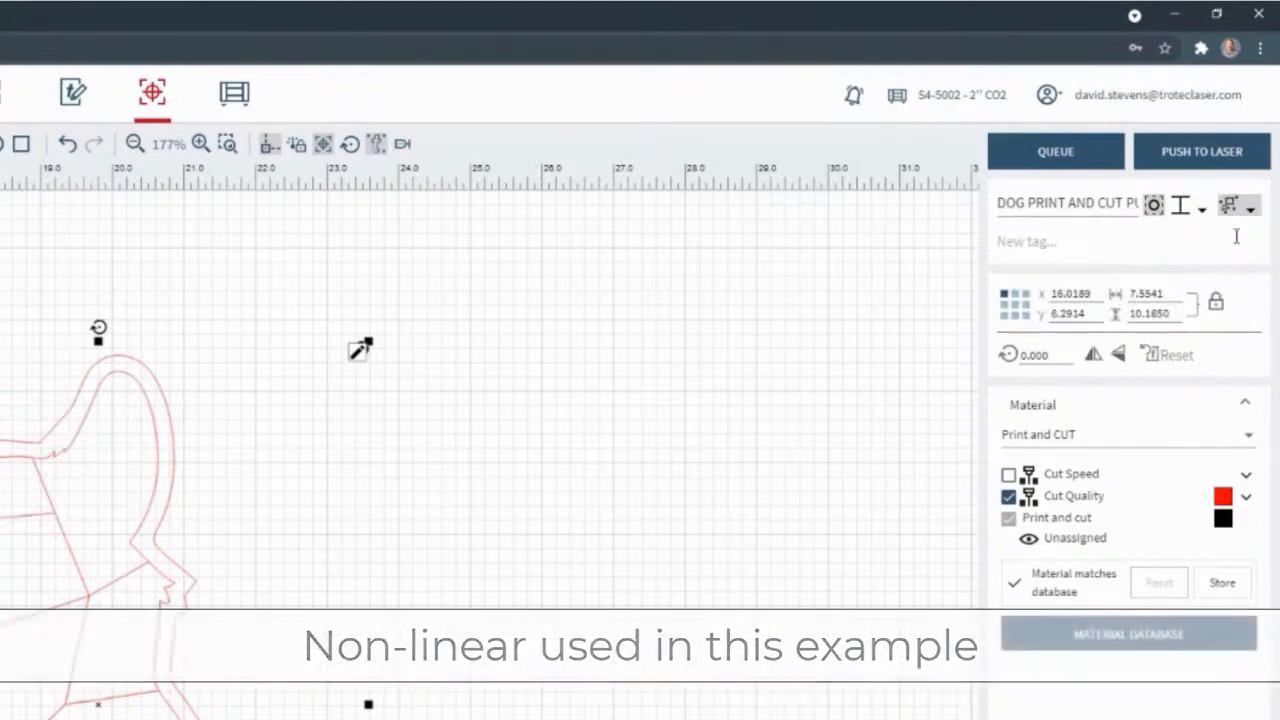
click(1208, 155)
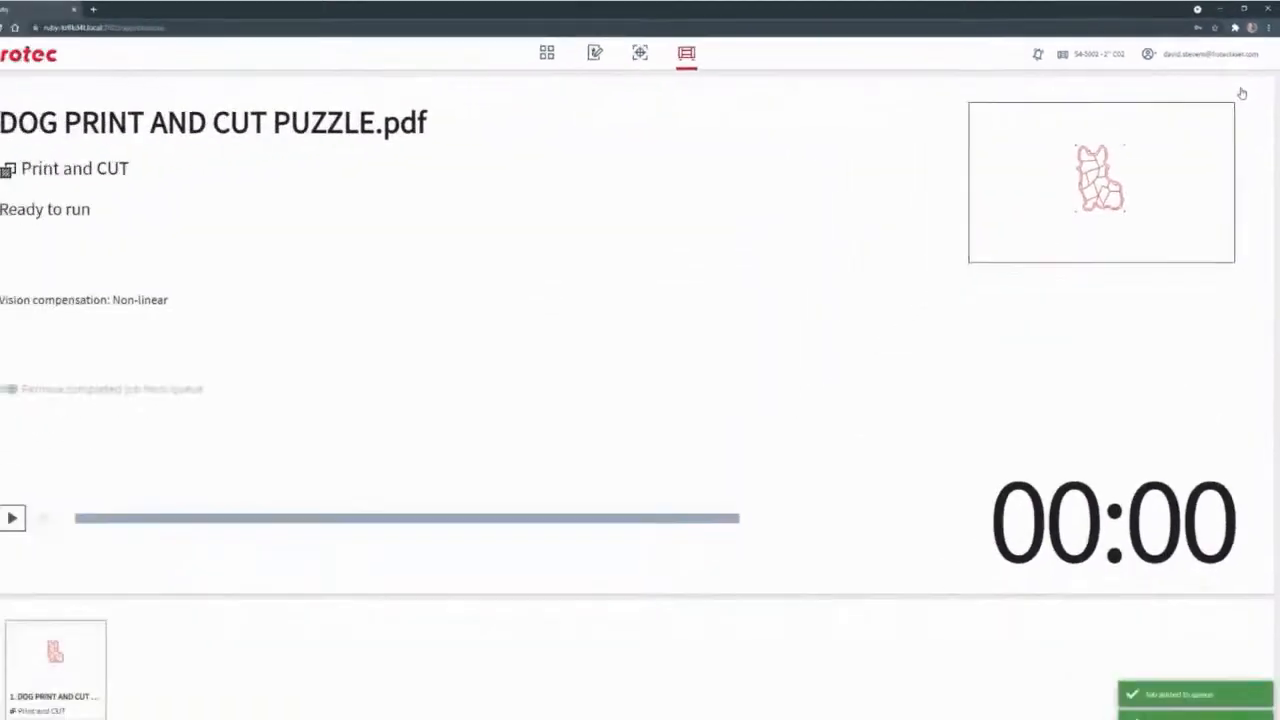